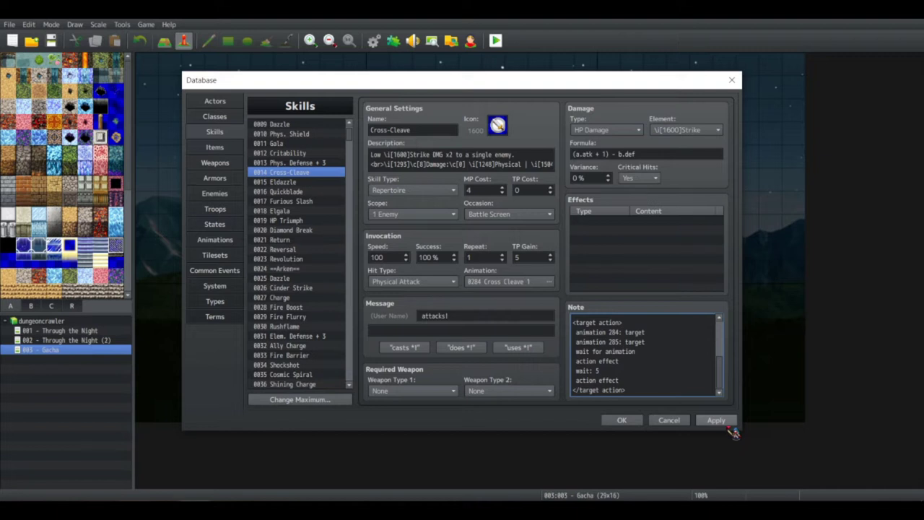
# Apply the changes to the Cross-Cleave skill and close the plugin manager
pyautogui.click(726, 423)
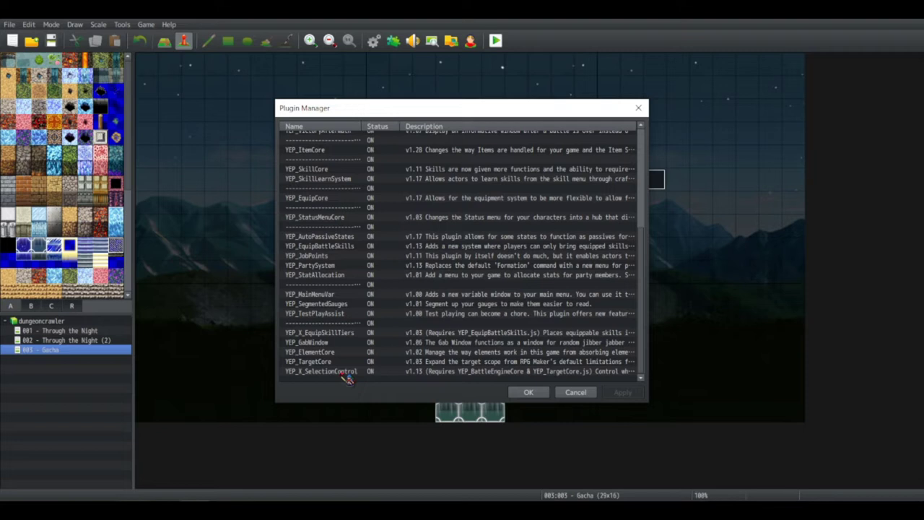
pyautogui.press('Escape')
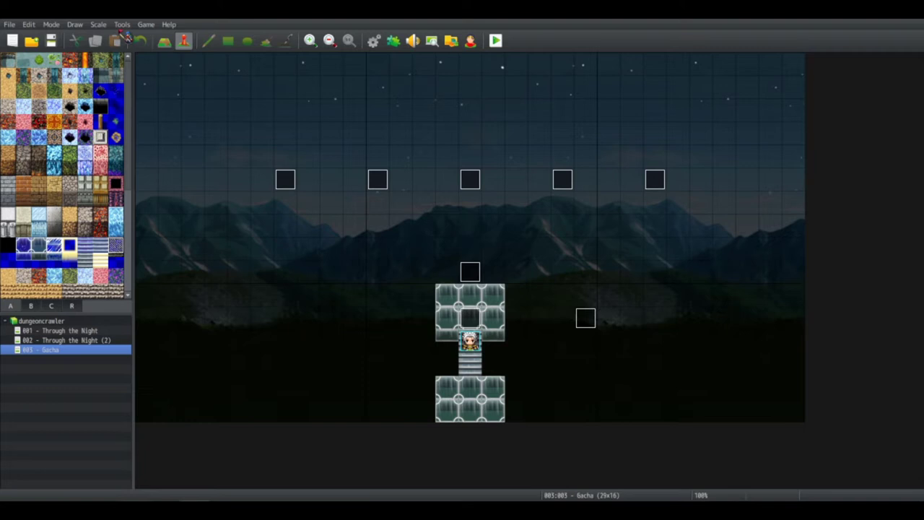
# Add the notetag <Starting JP: 1> to the actor Erik in the database, and select the actor Arken
pyautogui.press('F9')
pyautogui.click(533, 153)
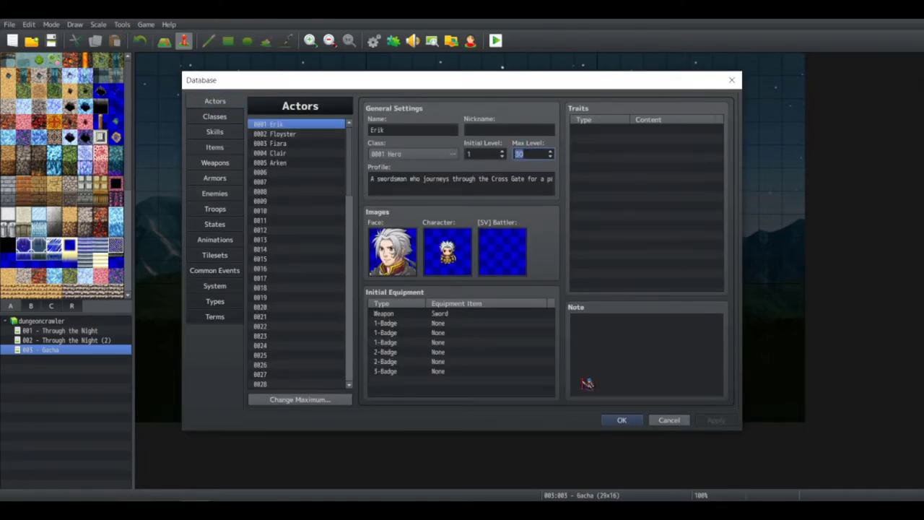
pyautogui.click(607, 329)
pyautogui.write('<Starting JP: 1>')
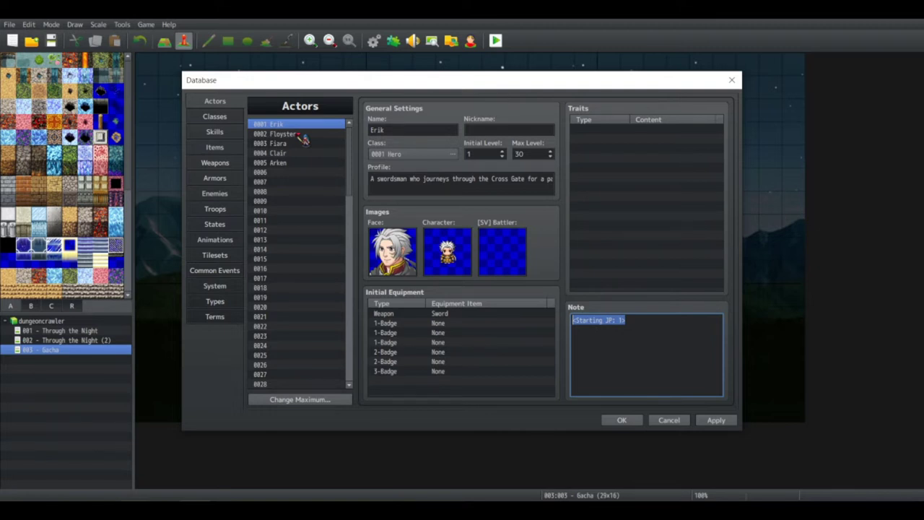
pyautogui.click(289, 163)
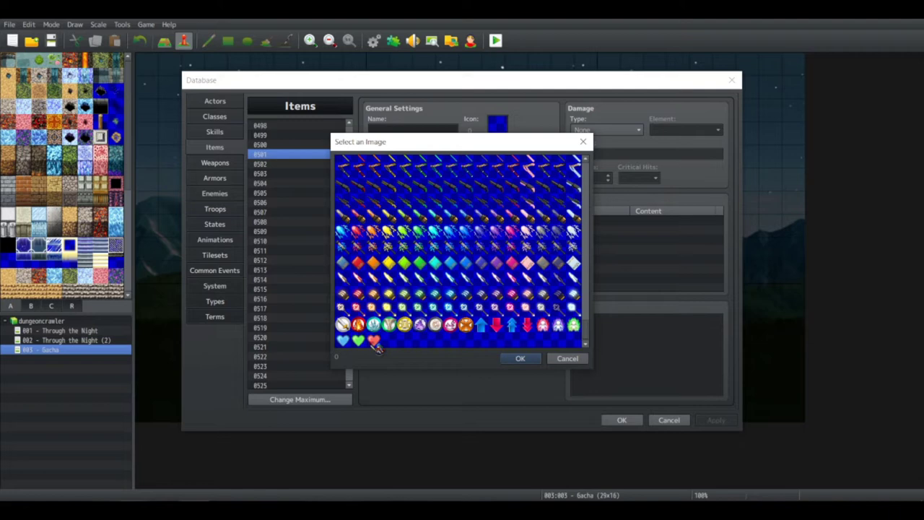
# Choose a bottle icon for item 0501 and name the item Avatar Soul
pyautogui.moveTo(585, 329); pyautogui.dragTo(599, 166)
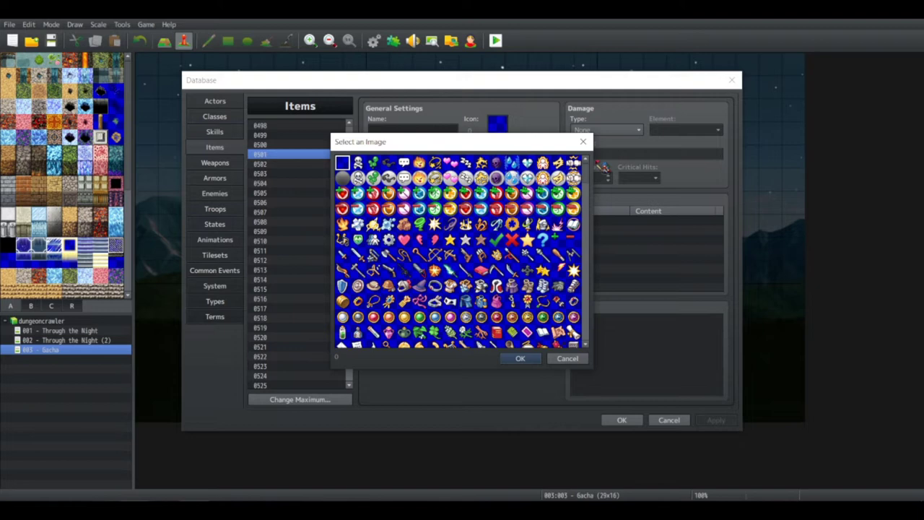
pyautogui.scroll(-5, 402, 309)
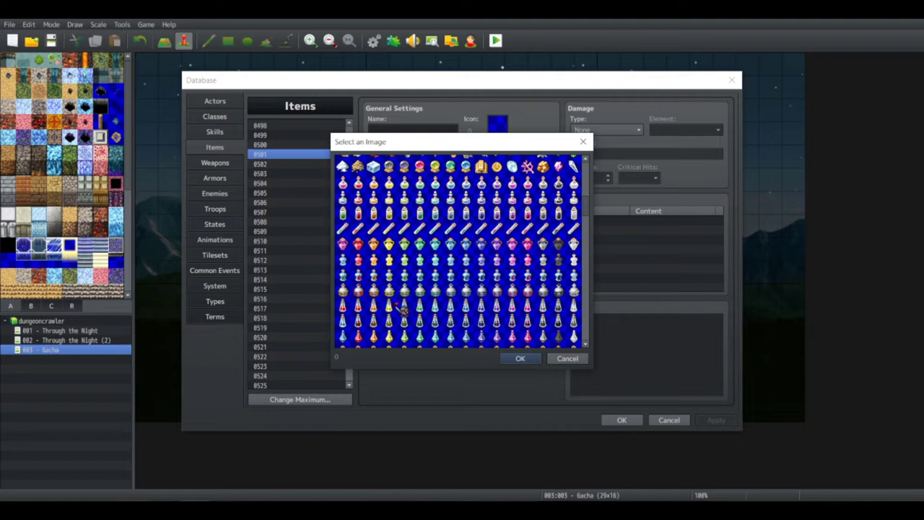
pyautogui.doubleClick(402, 307)
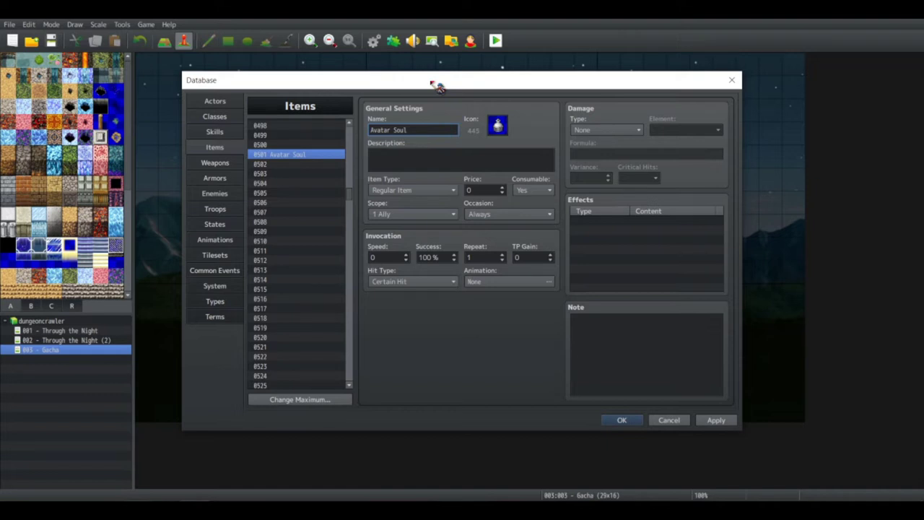
# Describe the item as "A soul containing the memories of \c[6]\n[1]\c[0]." and make it Hidden Item A with scope None and occasion Menu Screen
pyautogui.press('Tab')
pyautogui.write('A soul containing the memories of \\n[1].')
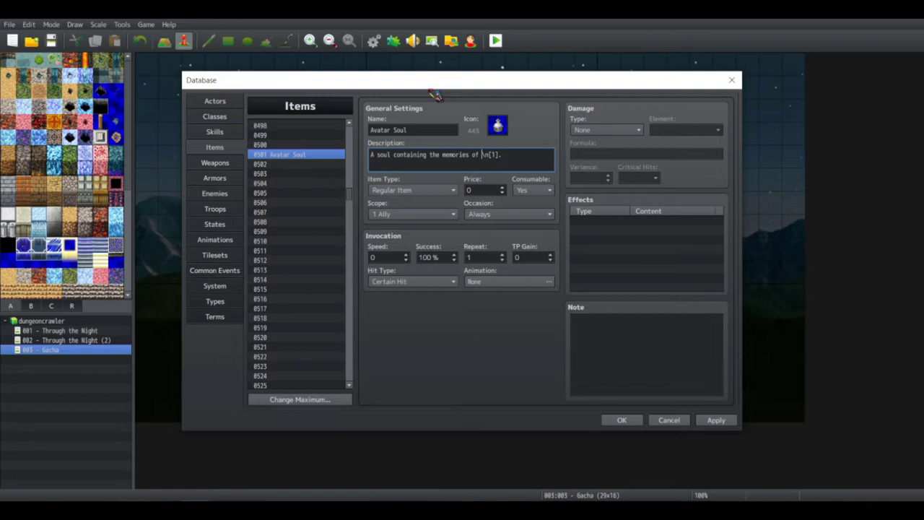
pyautogui.click(412, 189)
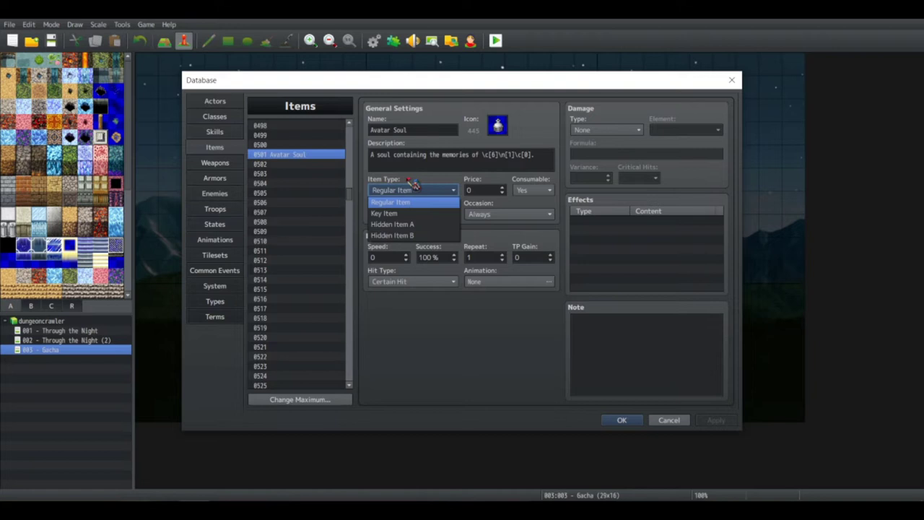
pyautogui.click(392, 224)
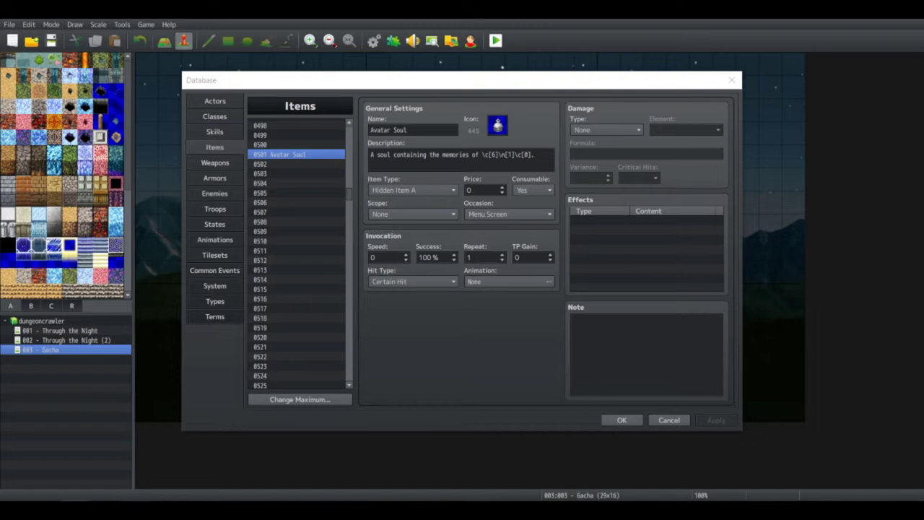
pyautogui.press('Escape')
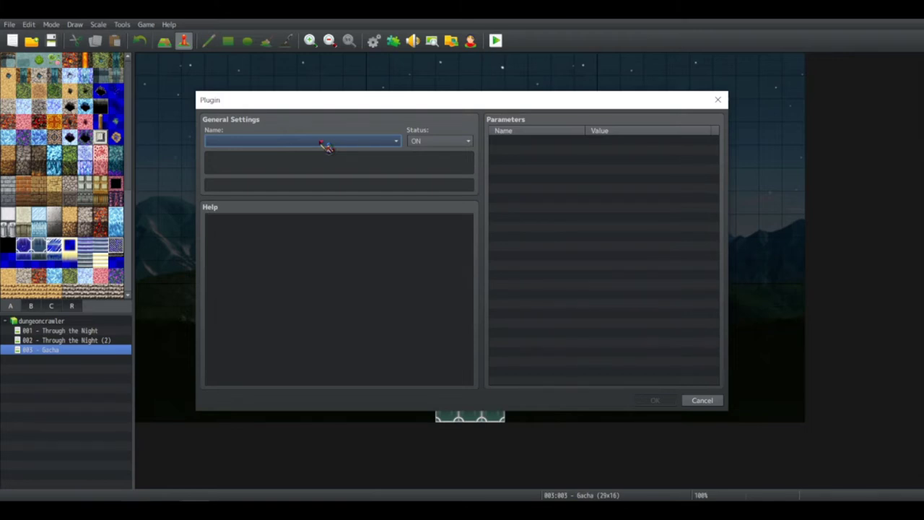
# Choose YEP_X_ItemCategories as the plugin for the new plugin entry
pyautogui.click(326, 146)
pyautogui.moveTo(397, 159); pyautogui.dragTo(396, 321)
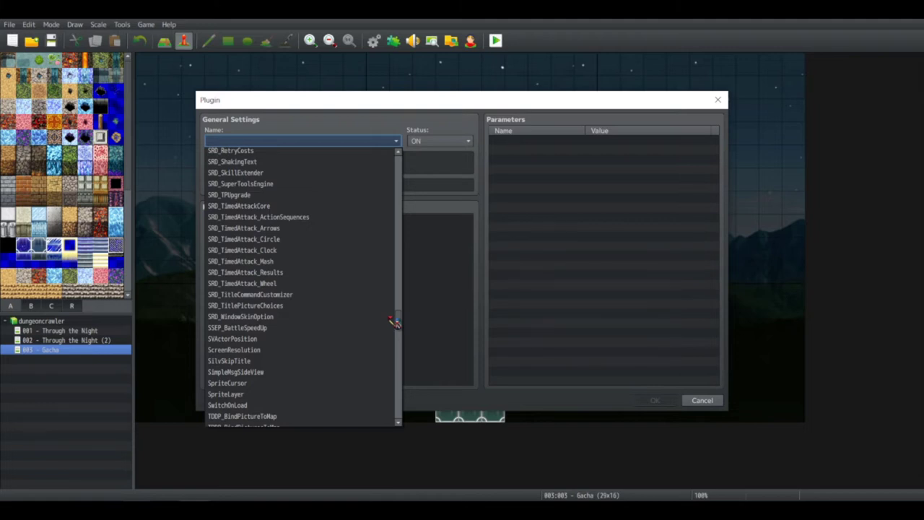
pyautogui.moveTo(394, 322); pyautogui.dragTo(403, 368)
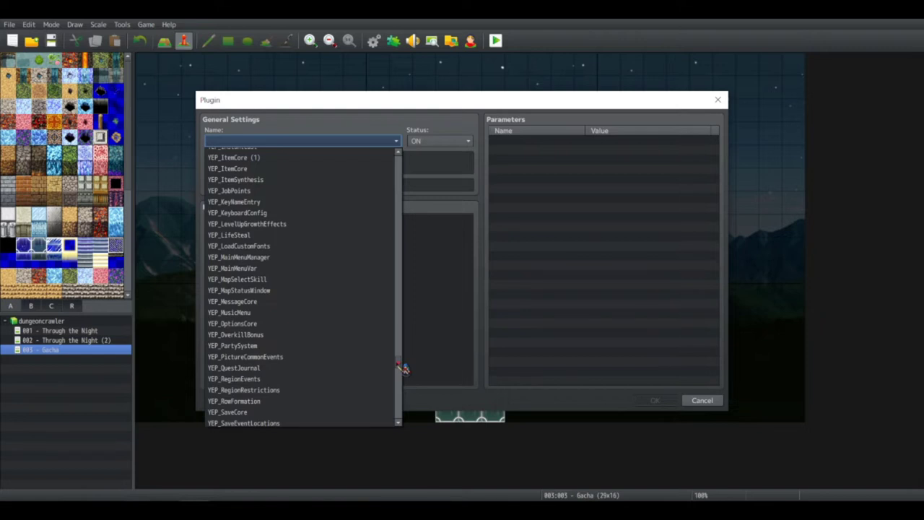
pyautogui.moveTo(402, 368); pyautogui.dragTo(402, 412)
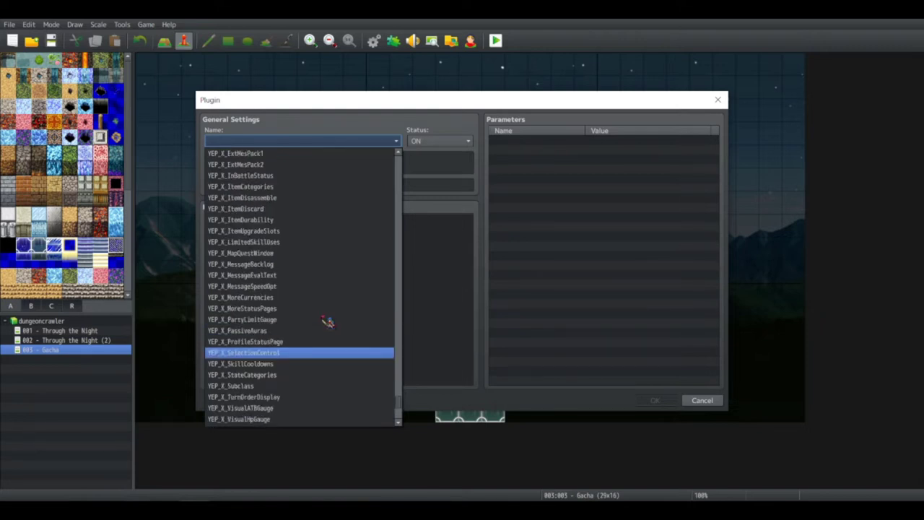
pyautogui.click(289, 186)
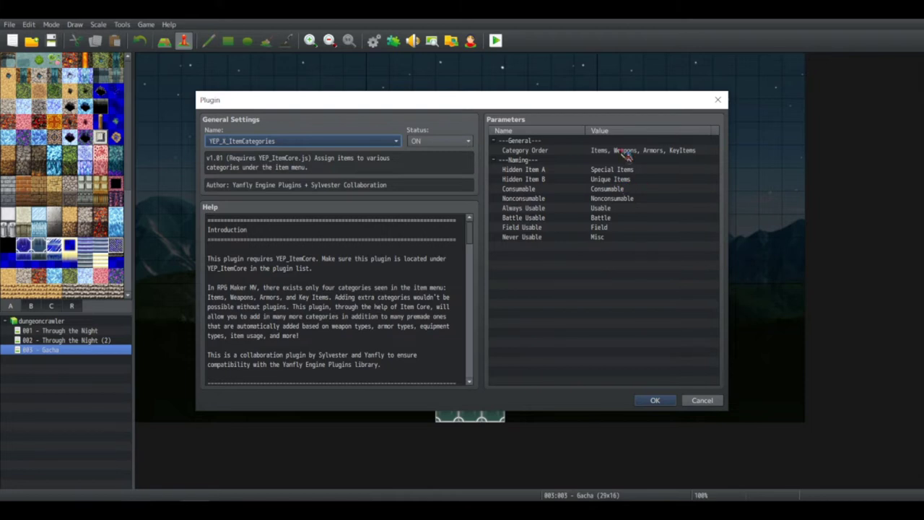
# Set the plugin's Category Order parameter to "Items, Category: Souls, Category: Resources, KeyItems"
pyautogui.click(624, 153)
pyautogui.doubleClick(624, 153)
pyautogui.click(453, 251)
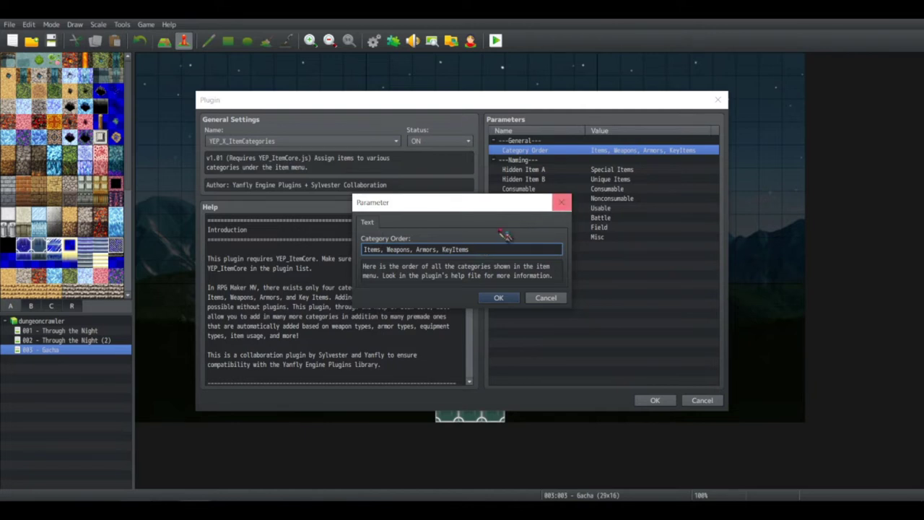
pyautogui.moveTo(478, 249); pyautogui.dragTo(310, 241)
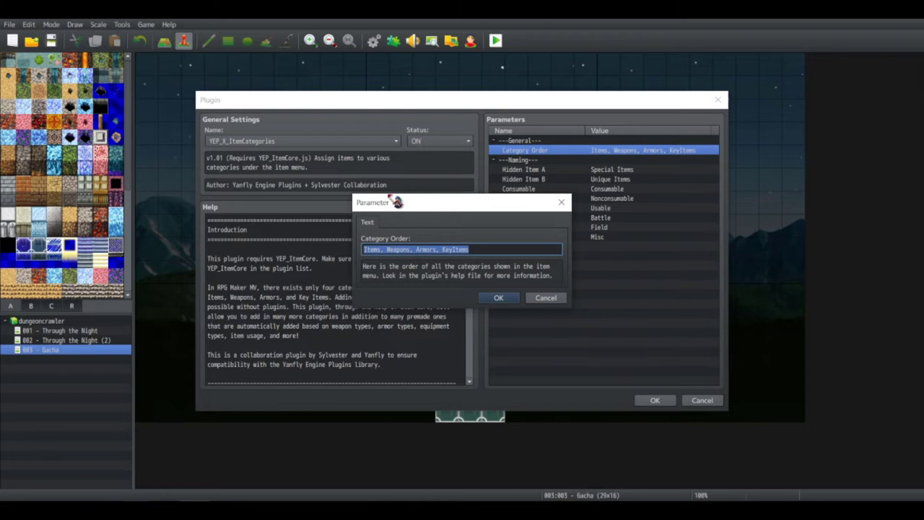
pyautogui.write('Cat')
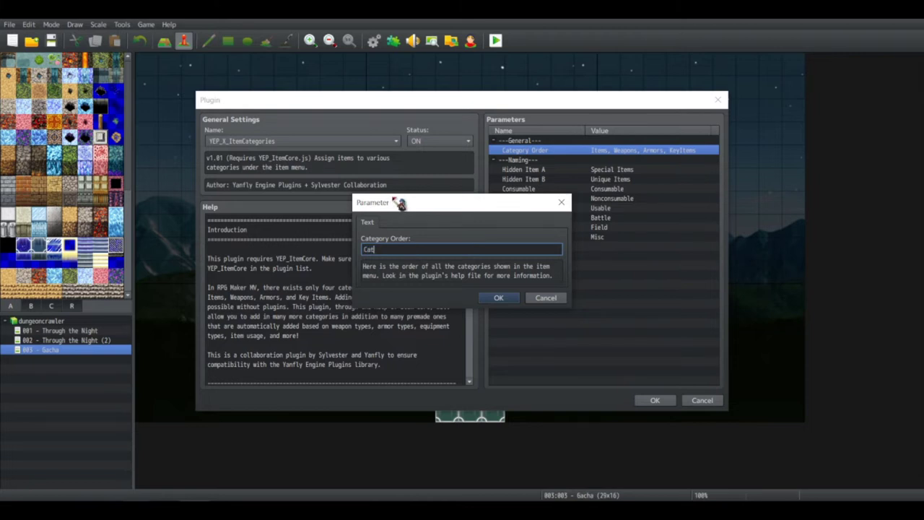
pyautogui.write('egory: Souls, Category:')
pyautogui.press('BackSpace')
pyautogui.press('BackSpace')
pyautogui.press('BackSpace')
pyautogui.press('BackSpace')
pyautogui.press('BackSpace')
pyautogui.press('BackSpace')
pyautogui.press('BackSpace')
pyautogui.press('BackSpace')
pyautogui.press('BackSpace')
pyautogui.press('BackSpace')
pyautogui.press('Home')
pyautogui.write('Items,')
pyautogui.press('BackSpace')
pyautogui.press('BackSpace')
pyautogui.write('Category:')
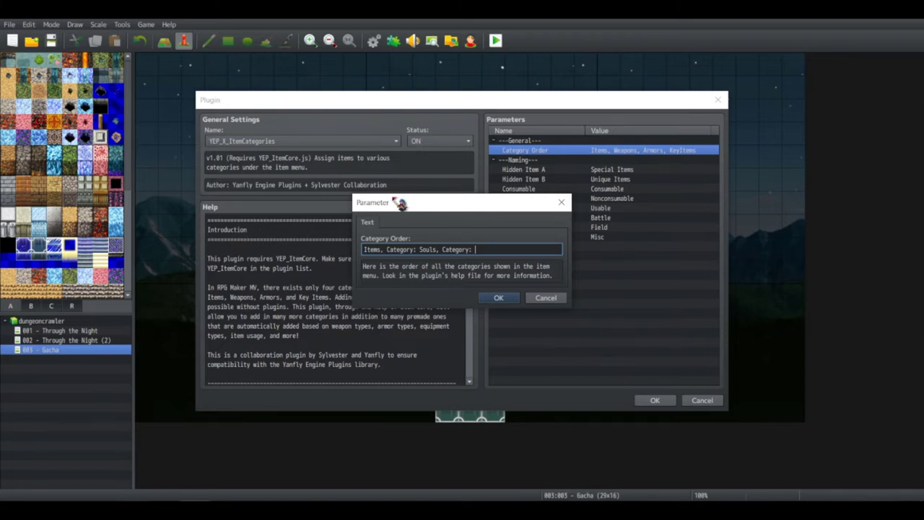
pyautogui.write('Shards, Category')
pyautogui.press('BackSpace')
pyautogui.press('BackSpace')
pyautogui.press('BackSpace')
pyautogui.press('BackSpace')
pyautogui.press('BackSpace')
pyautogui.press('BackSpace')
pyautogui.press('BackSpace')
pyautogui.press('BackSpace')
pyautogui.press('BackSpace')
pyautogui.press('BackSpace')
pyautogui.press('BackSpace')
pyautogui.press('BackSpace')
pyautogui.press('BackSpace')
pyautogui.press('BackSpace')
pyautogui.press('BackSpace')
pyautogui.press('BackSpace')
pyautogui.write('Resources, KeyItems')
pyautogui.press('Return')
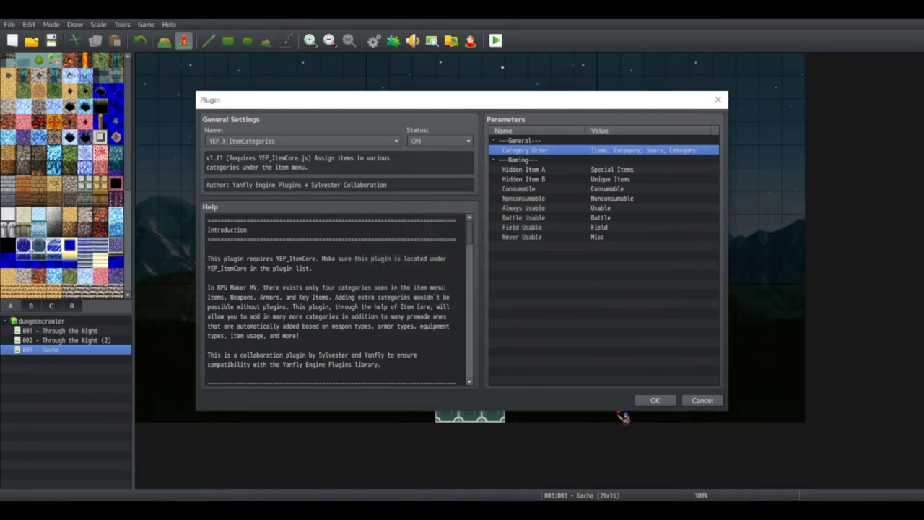
# Remove the spaces after both "Category:" prefixes in the Category Order and save the plugin settings
pyautogui.doubleClick(654, 150)
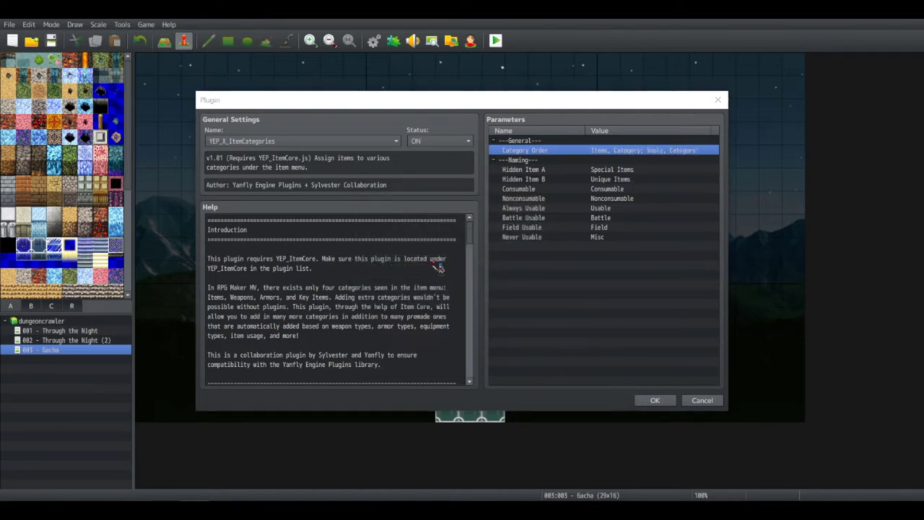
pyautogui.click(445, 249)
pyautogui.click(471, 249)
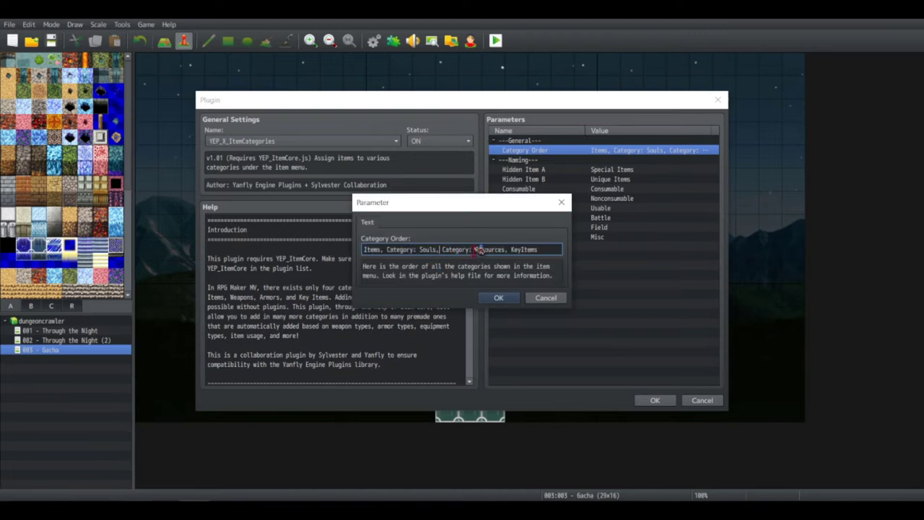
pyautogui.press('BackSpace')
pyautogui.press('BackSpace')
pyautogui.press('Return')
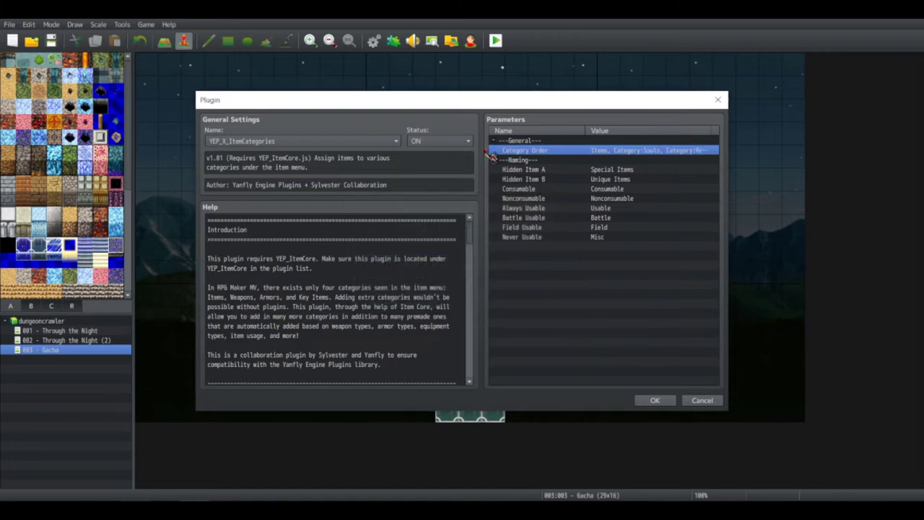
pyautogui.click(655, 400)
pyautogui.click(531, 391)
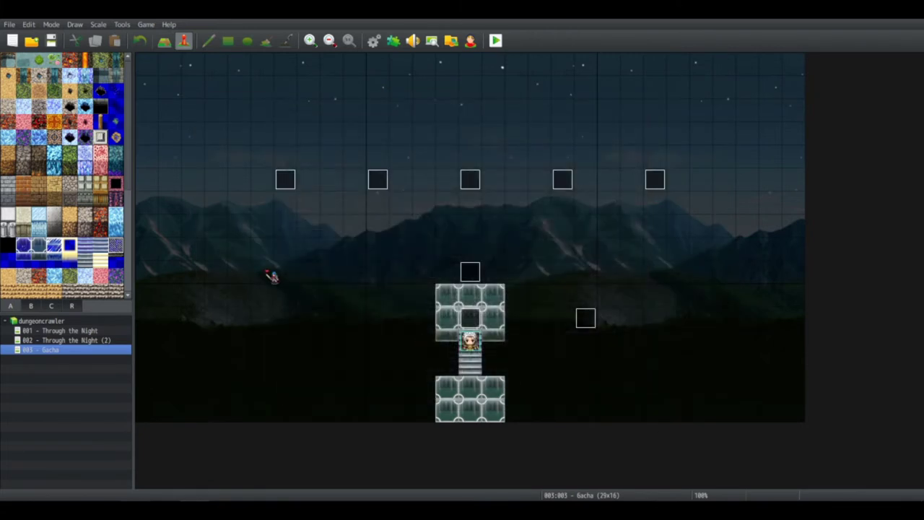
# Review the parameters of the YEP_JobPoints plugin, including its JP text and per-level settings
pyautogui.click(122, 24)
pyautogui.click(146, 57)
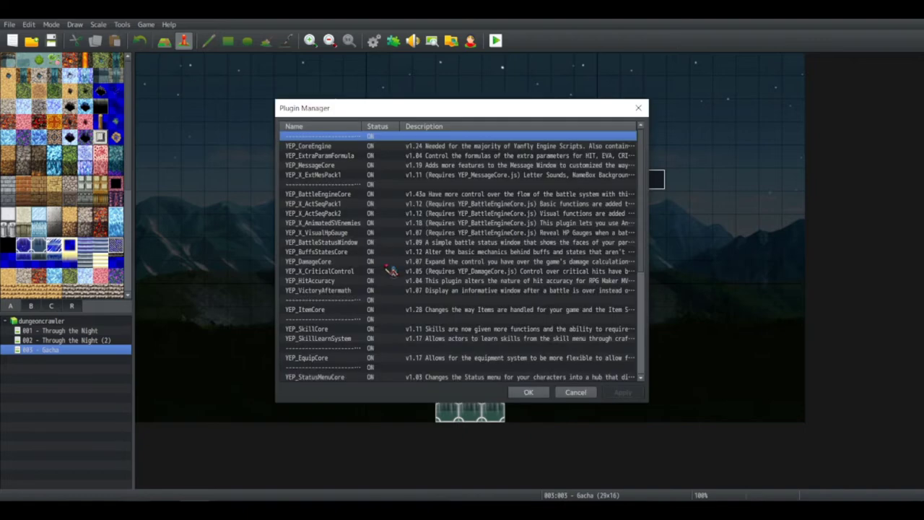
pyautogui.scroll(-5, 389, 268)
pyautogui.scroll(-3, 390, 269)
pyautogui.doubleClick(333, 272)
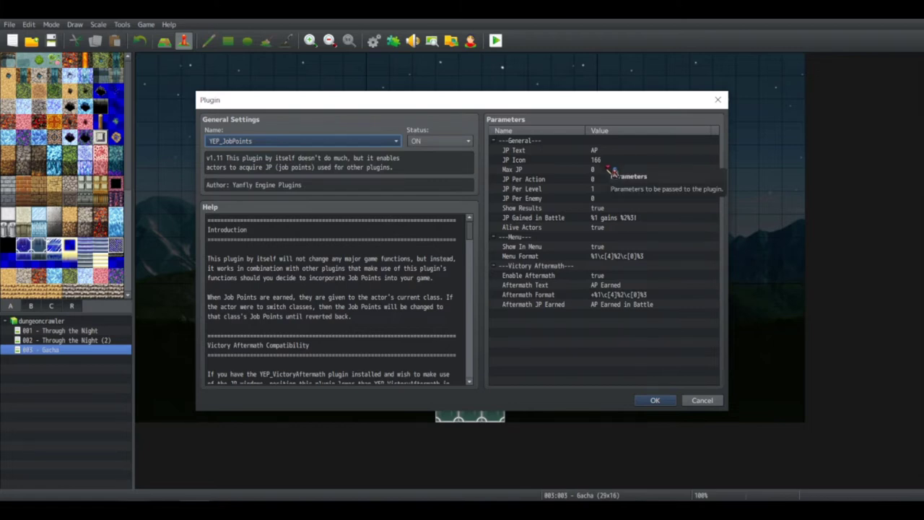
pyautogui.click(656, 401)
pyautogui.click(527, 391)
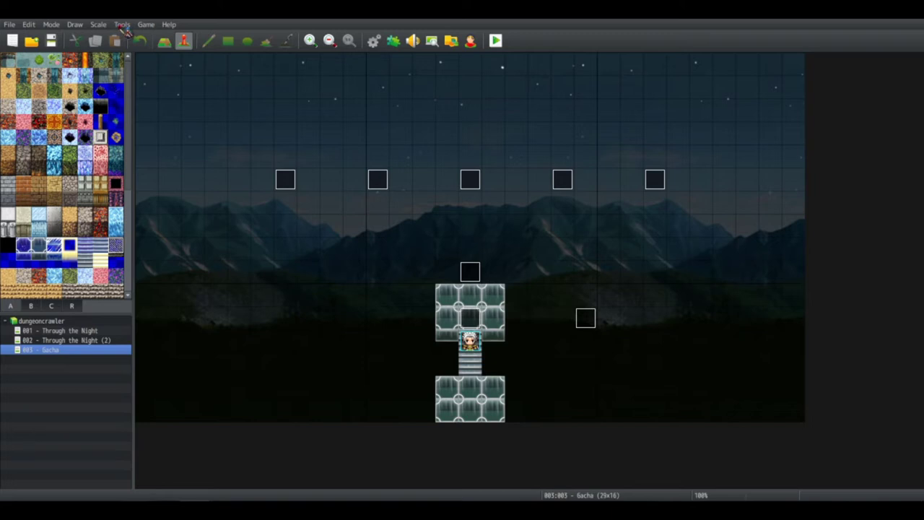
# Extend the Avatar Soul item's description with "Use it to give \c[6]\n[1]\c[0] 1 AP"
pyautogui.click(122, 23)
pyautogui.click(122, 24)
pyautogui.press('F9')
pyautogui.click(541, 155)
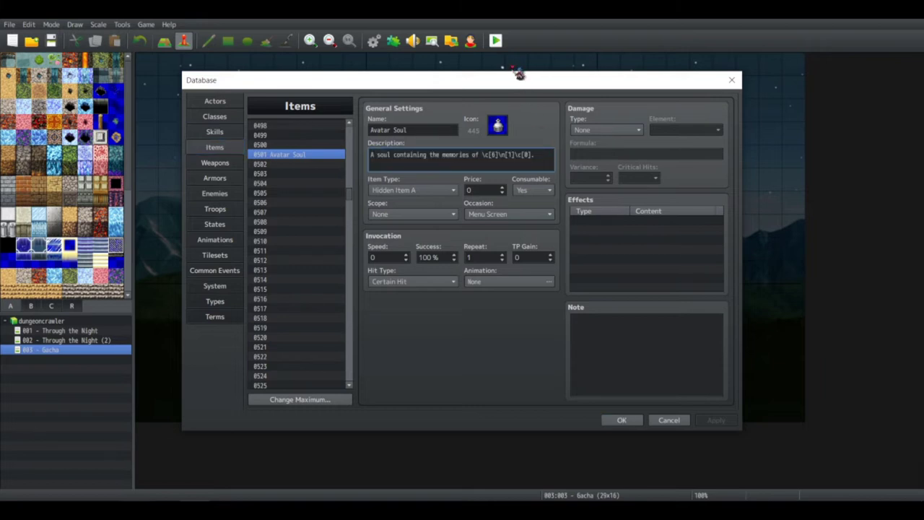
pyautogui.write('Use it')
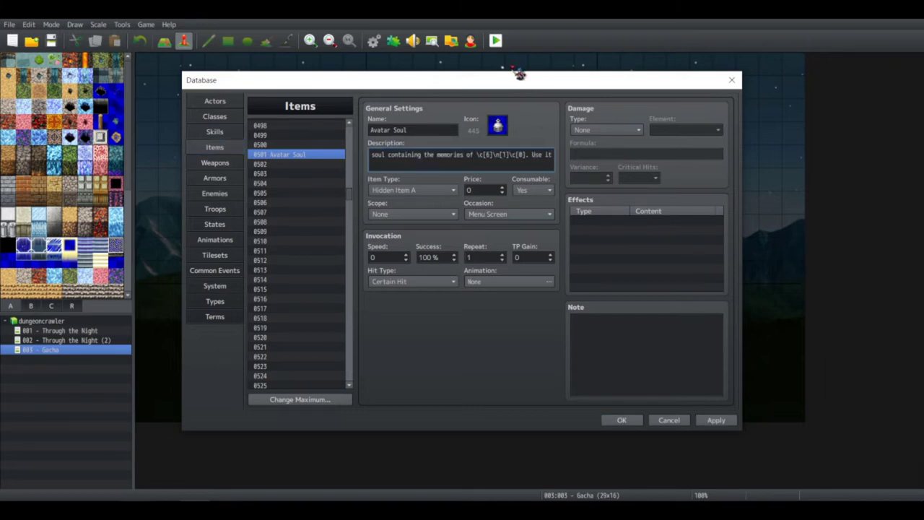
pyautogui.write(' to give \\c[')
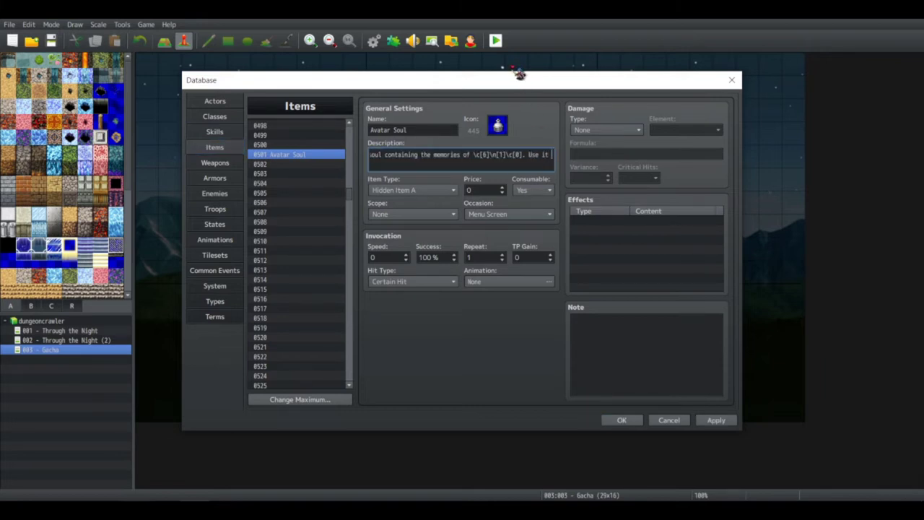
pyautogui.write('6]\\')
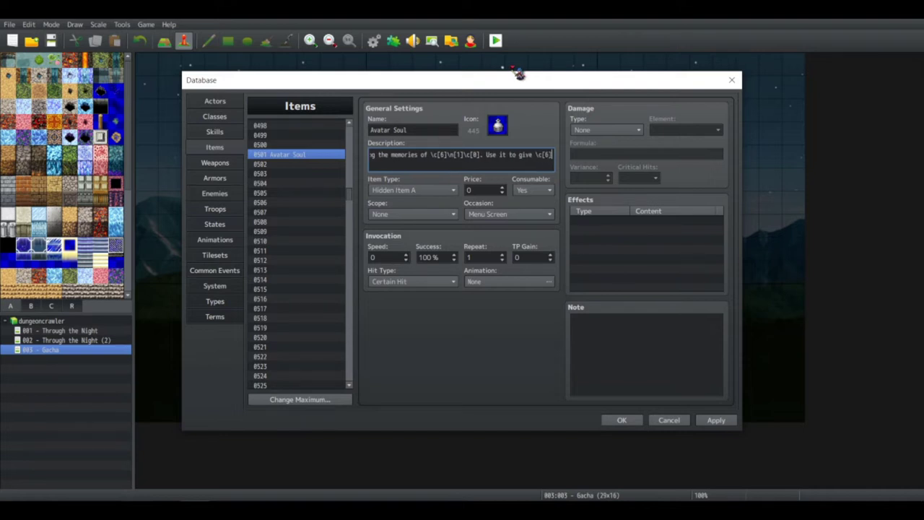
pyautogui.write('n[1]\\c[0]')
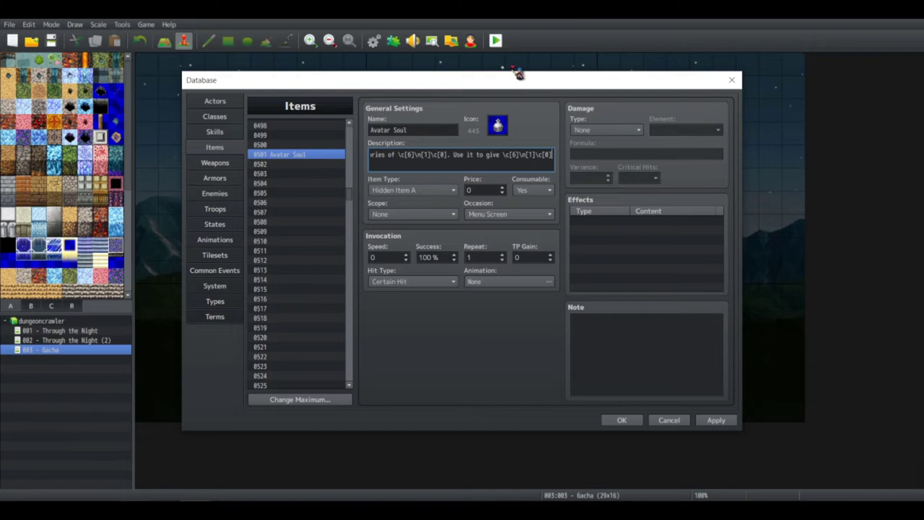
pyautogui.write(' 1')
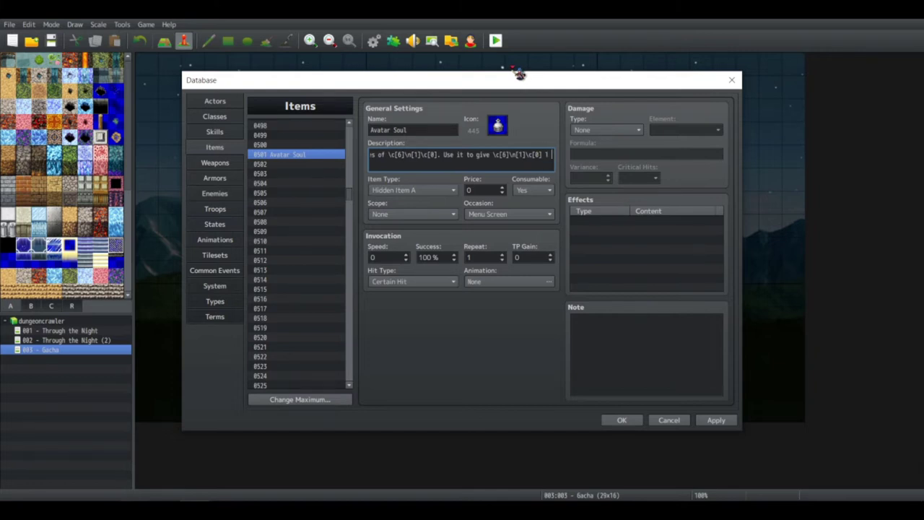
pyautogui.write(' AP')
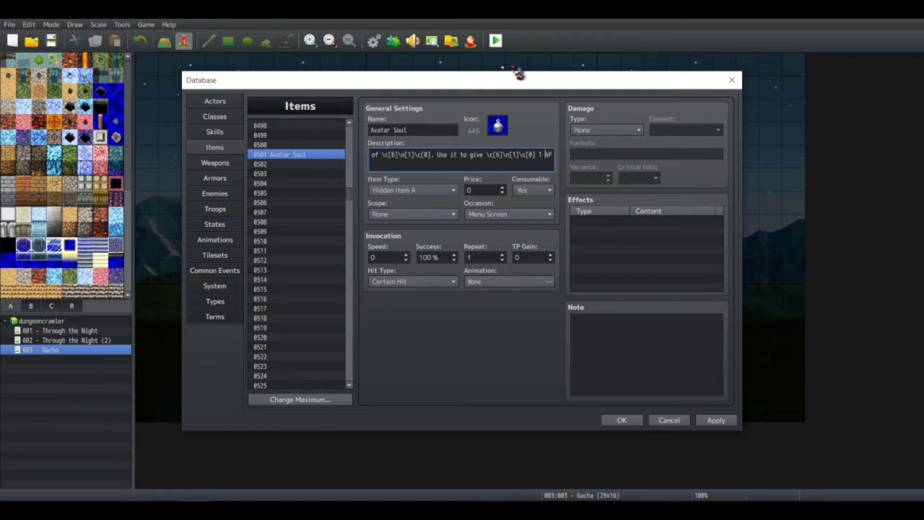
# Rewrite the AP amount ending the Avatar Soul description as "\c[4]1 \i[166]AP\c[0]."
pyautogui.press('Left')
pyautogui.press('Left')
pyautogui.press('Left')
pyautogui.press('Left')
pyautogui.write('\\c[4]')
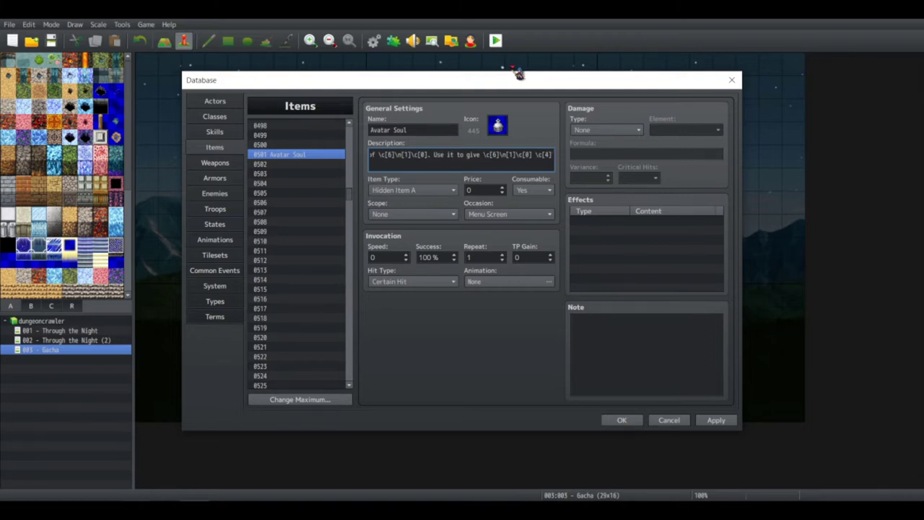
pyautogui.write('1 \\i[')
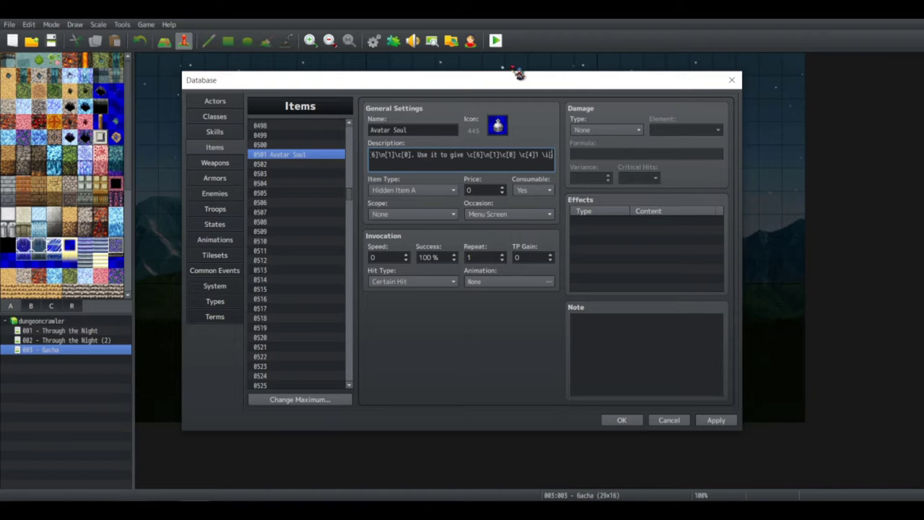
pyautogui.write('166]AP\\c[0].')
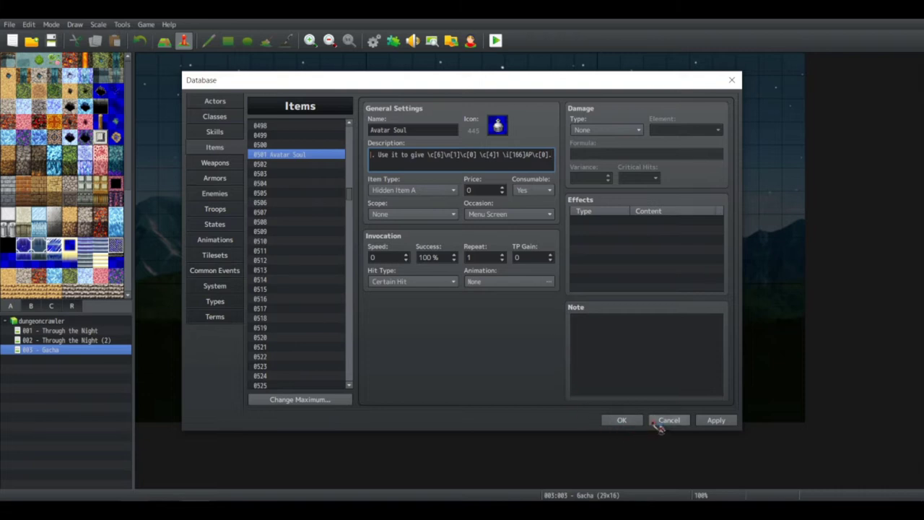
# Add the note tag "<Menu Category: Souls>" to the Avatar Soul item and copy it
pyautogui.click(662, 364)
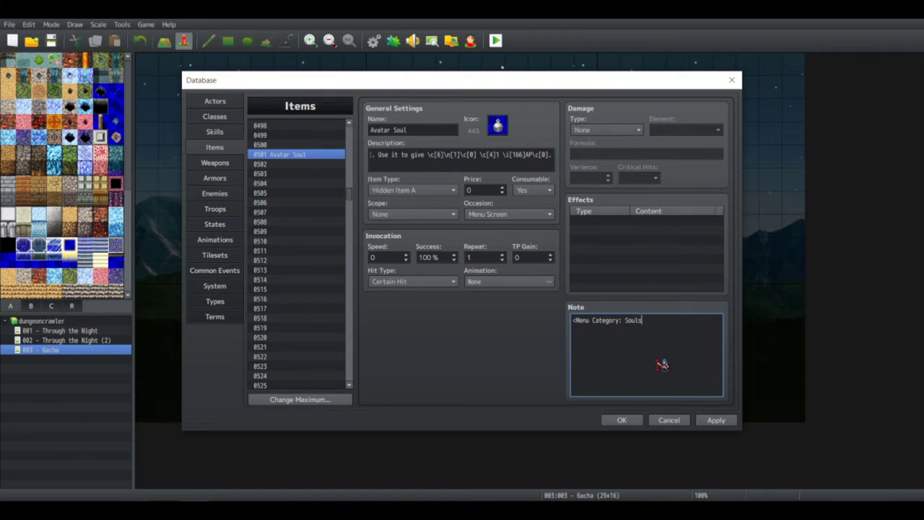
pyautogui.hotkey('ctrl', 'a')
pyautogui.hotkey('ctrl', 'c')
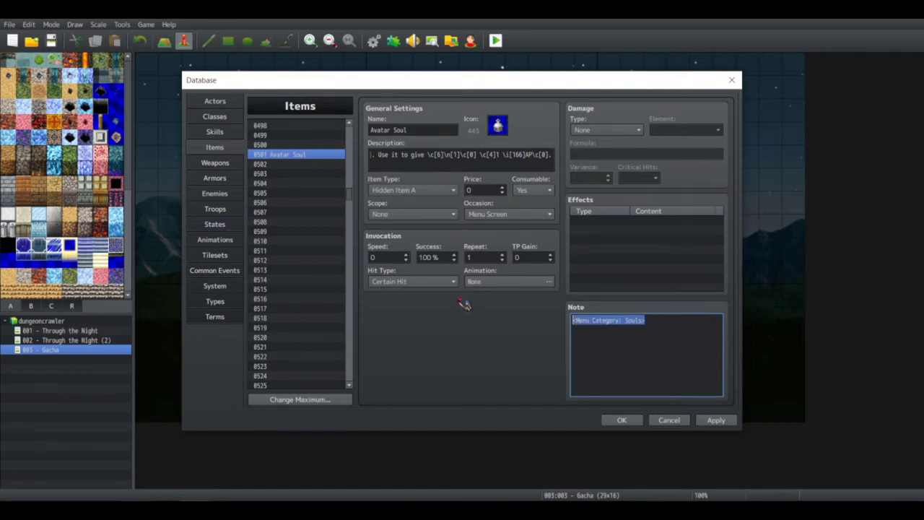
# Set the Skill Shard item's type to Hidden Item A and give it the note tag "<Menu Category: Resources>"
pyautogui.moveTo(354, 201); pyautogui.dragTo(354, 122)
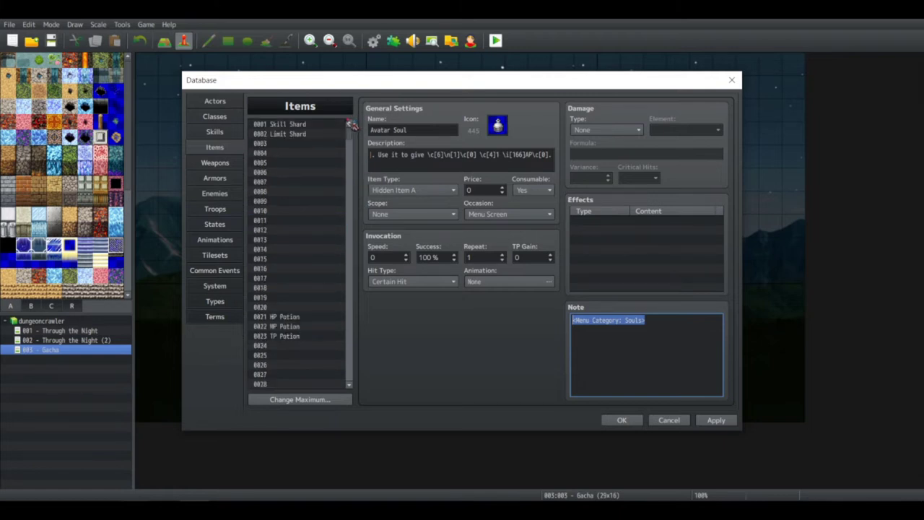
pyautogui.click(332, 127)
pyautogui.click(638, 353)
pyautogui.hotkey('ctrl', 'v')
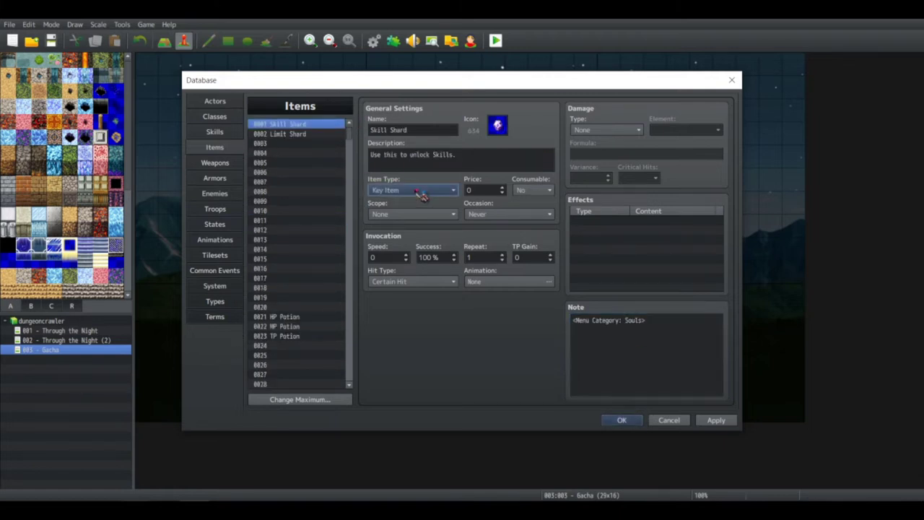
pyautogui.click(417, 192)
pyautogui.click(394, 224)
pyautogui.doubleClick(633, 319)
pyautogui.write('Resource')
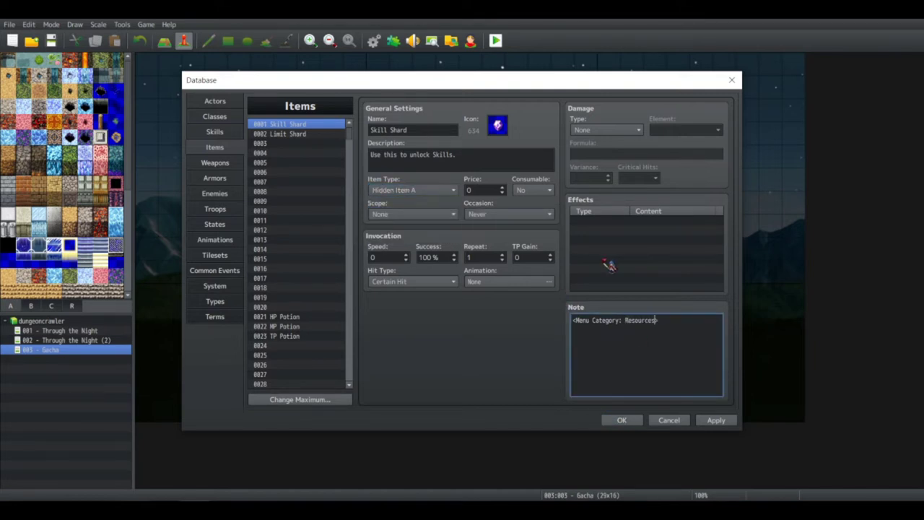
# Give Limit Shard the Hidden Item A type and the note "<Menu Category: Resources>", and save the database changes
pyautogui.click(288, 135)
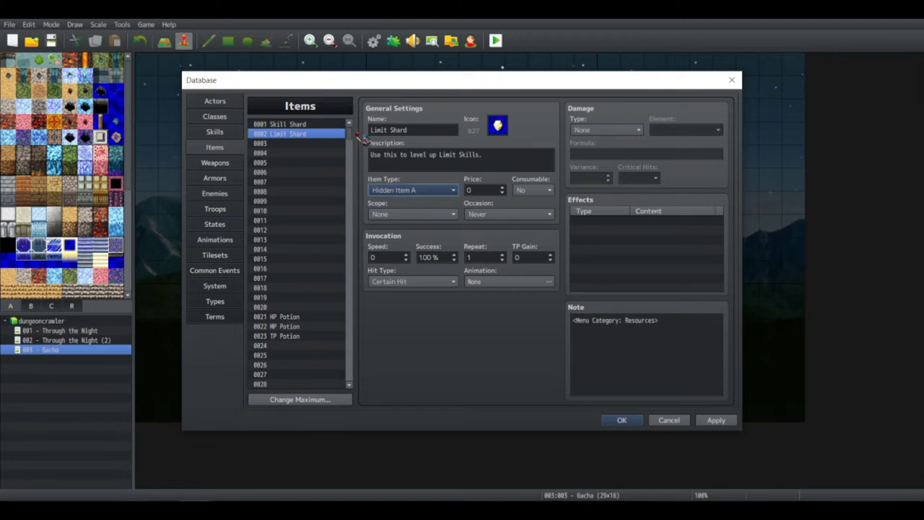
pyautogui.moveTo(349, 136); pyautogui.dragTo(355, 105)
pyautogui.click(620, 420)
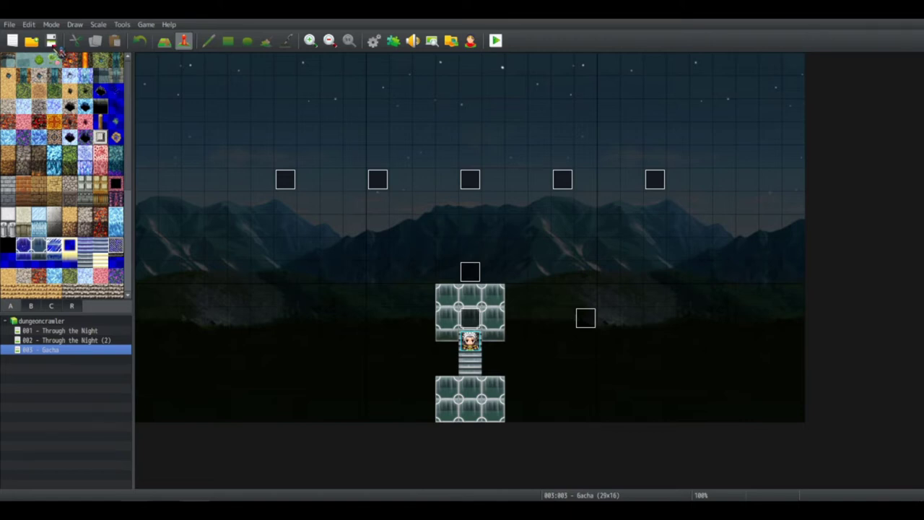
# Add a Change Items command for 0501 Avatar Soul to event EV007 on the Gacha map's upper platform
pyautogui.doubleClick(476, 319)
pyautogui.doubleClick(477, 263)
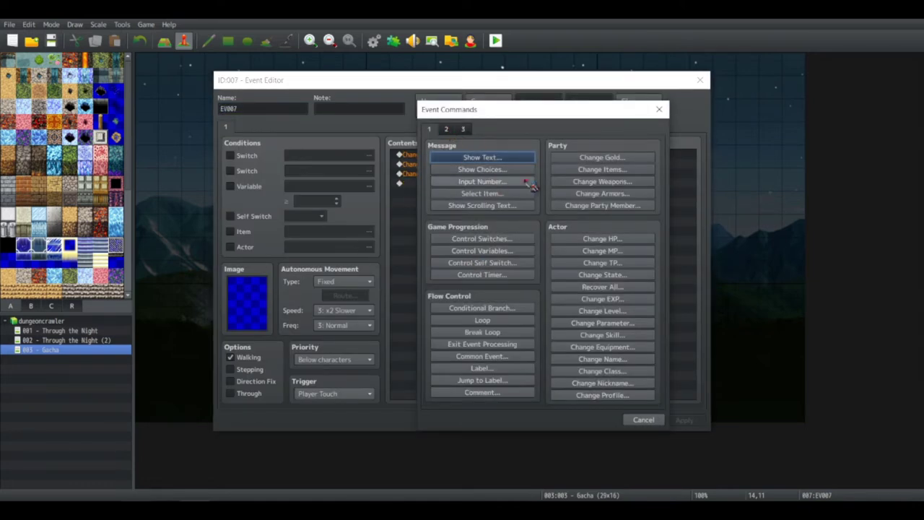
pyautogui.click(589, 170)
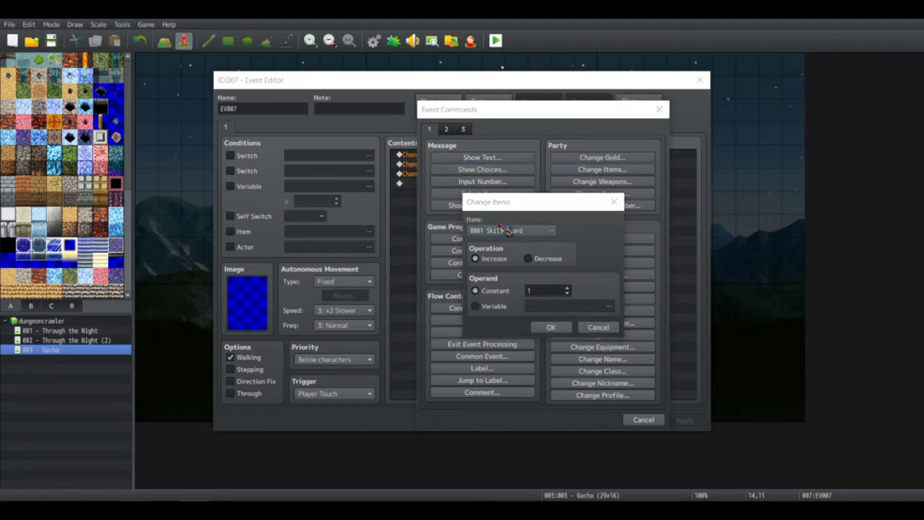
pyautogui.click(508, 231)
pyautogui.click(491, 210)
pyautogui.moveTo(491, 271); pyautogui.dragTo(490, 351)
pyautogui.scroll(-3, 491, 361)
pyautogui.click(484, 345)
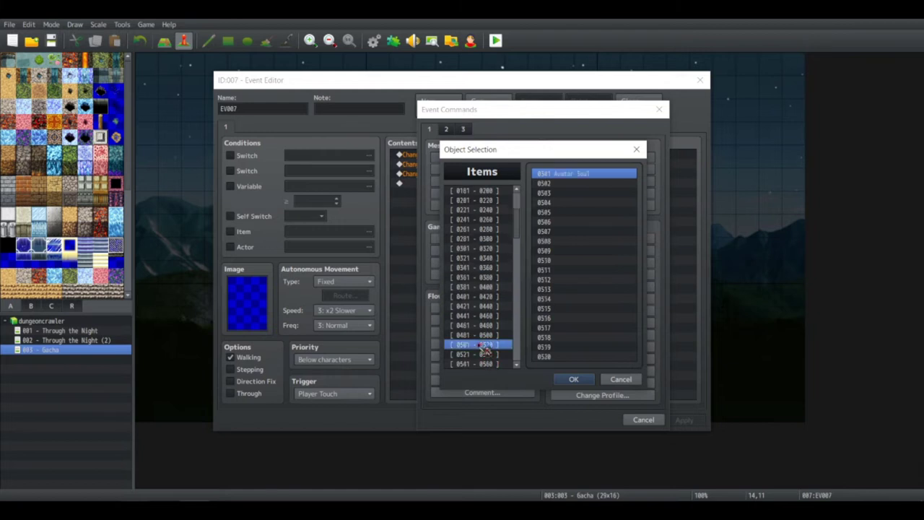
pyautogui.doubleClick(573, 175)
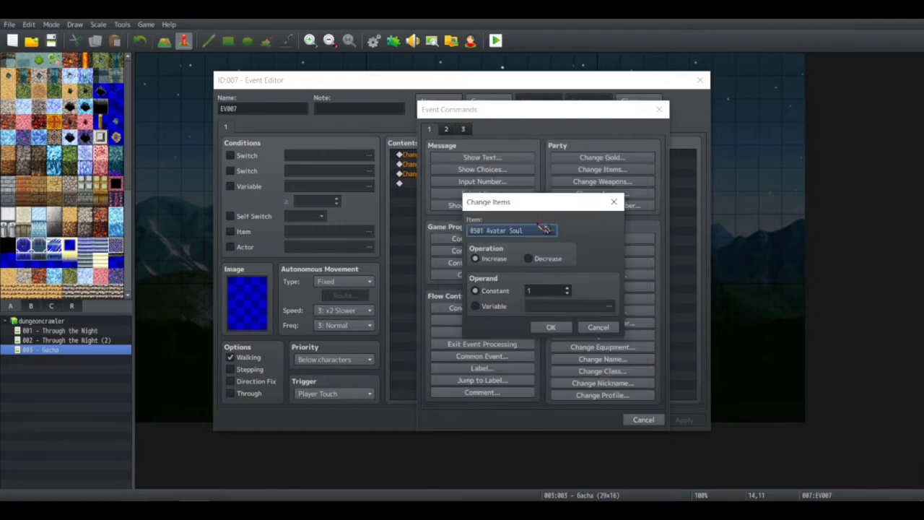
# Set the Avatar Soul increase to a constant of 10 and save the event
pyautogui.doubleClick(532, 291)
pyautogui.write('10')
pyautogui.click(552, 328)
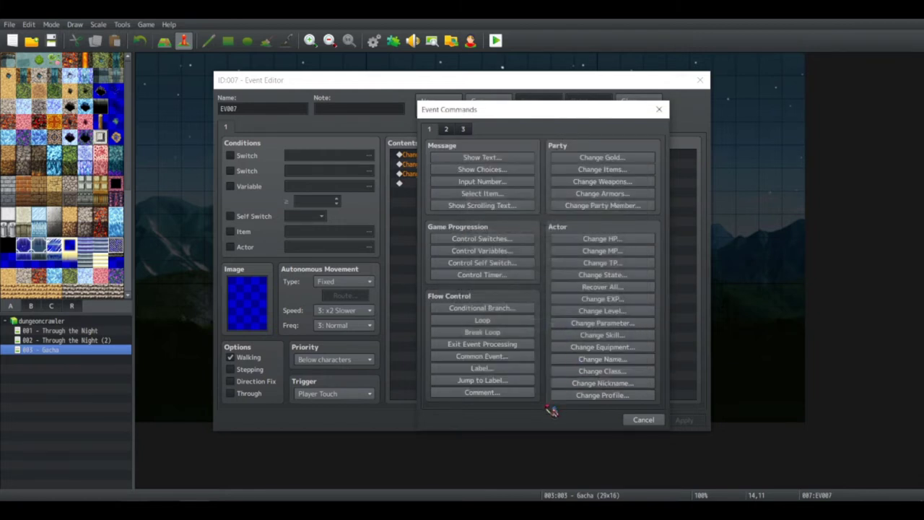
pyautogui.click(586, 420)
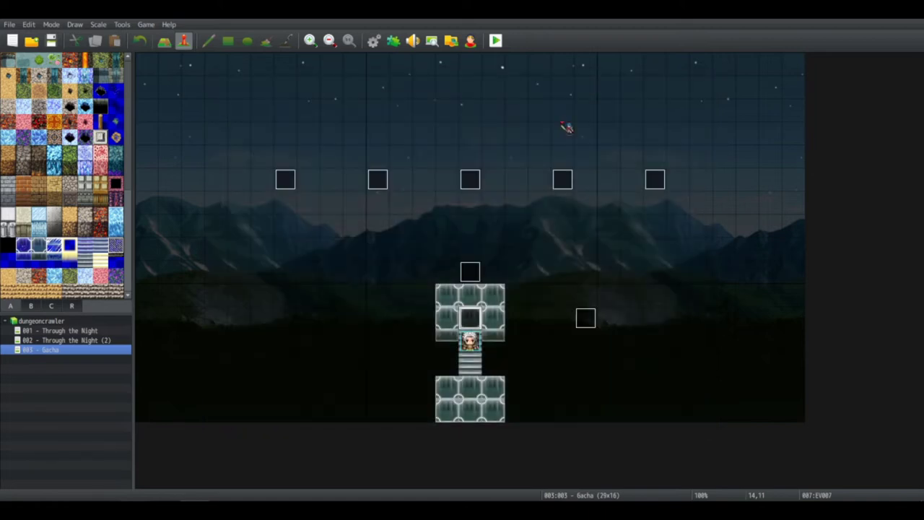
# Save the game changes and start a playtest, walking the hero onto the item-giving event and opening the game menu
pyautogui.click(496, 41)
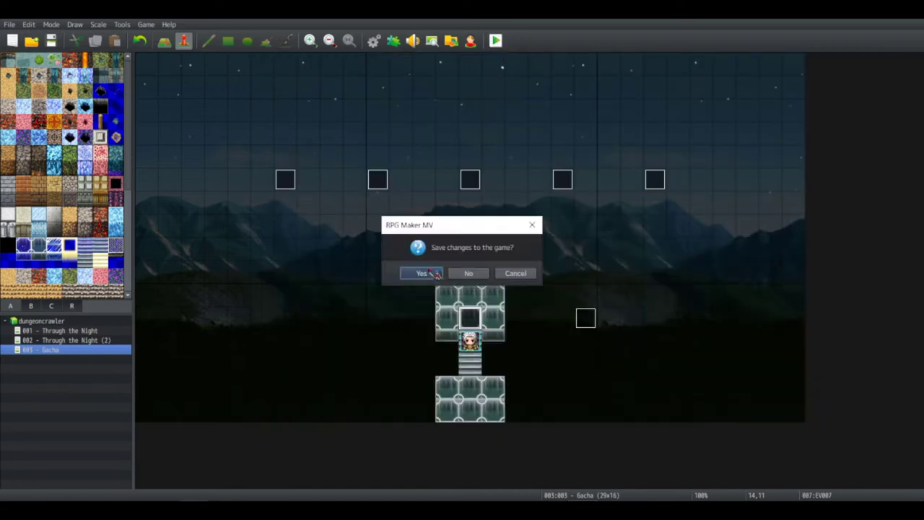
pyautogui.click(433, 271)
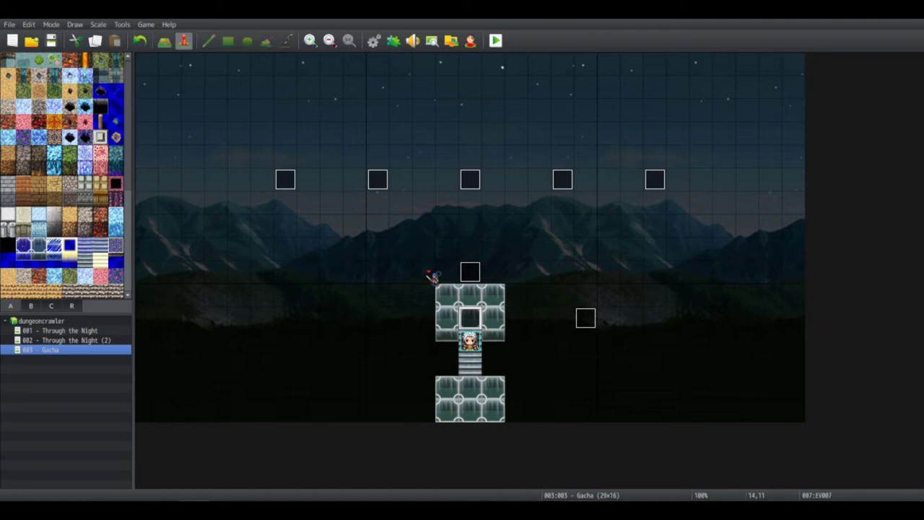
pyautogui.hotkey('ctrl', 'r')
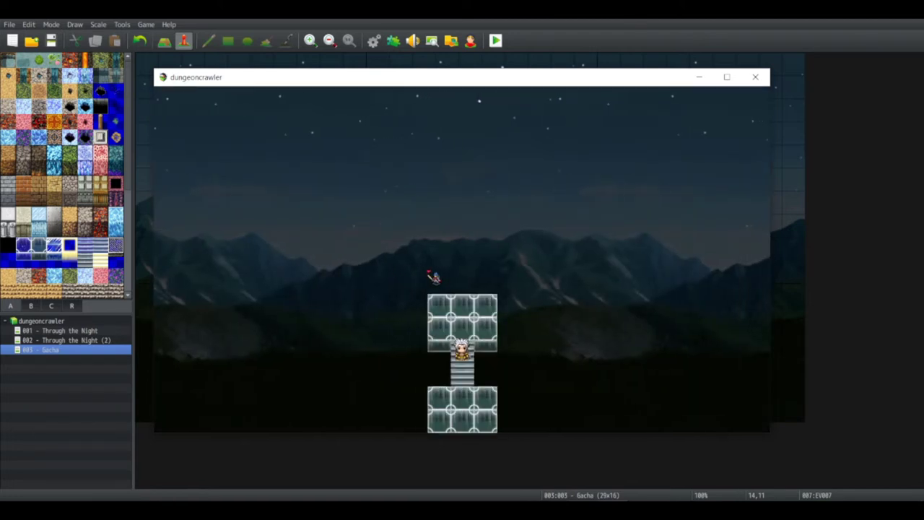
pyautogui.press('Up')
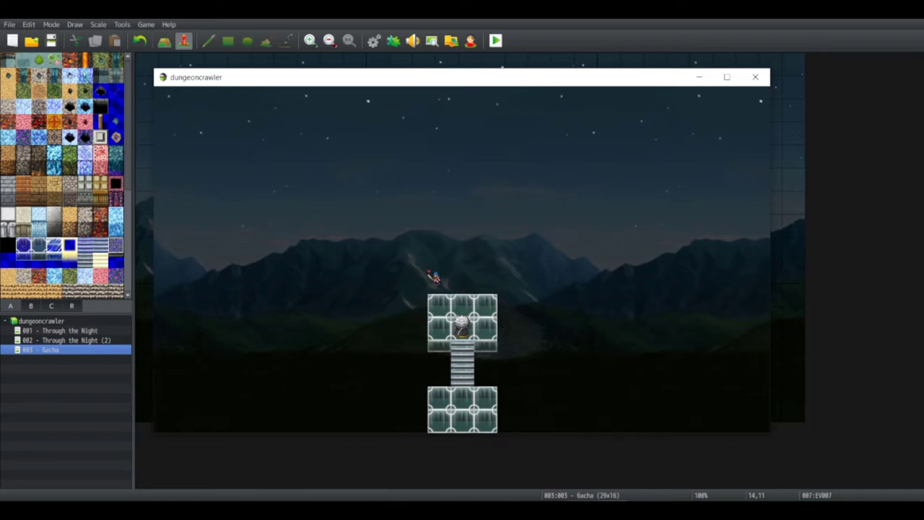
pyautogui.press('Escape')
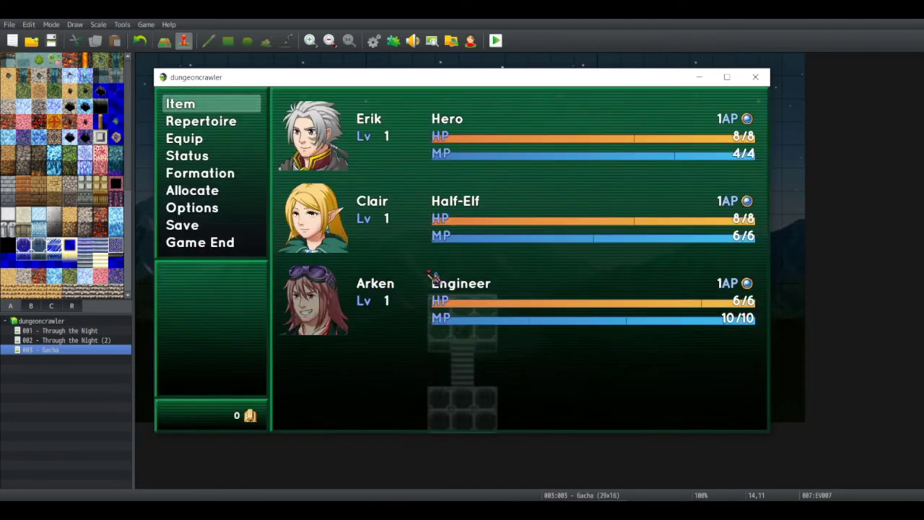
# Look through the game menu commands and the item categories, and enter the Souls category
pyautogui.press('Down')
pyautogui.press('Down')
pyautogui.press('Down')
pyautogui.press('Down')
pyautogui.press('Up')
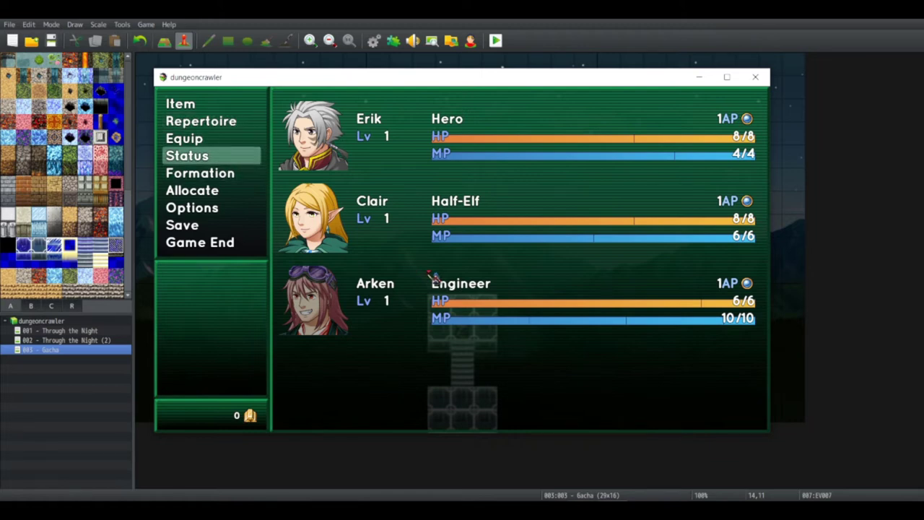
pyautogui.press('Down')
pyautogui.press('Down')
pyautogui.press('Up')
pyautogui.press('Up')
pyautogui.press('Up')
pyautogui.press('Up')
pyautogui.press('Up')
pyautogui.press('Return')
pyautogui.press('Down')
pyautogui.press('Down')
pyautogui.press('Down')
pyautogui.press('Up')
pyautogui.press('Up')
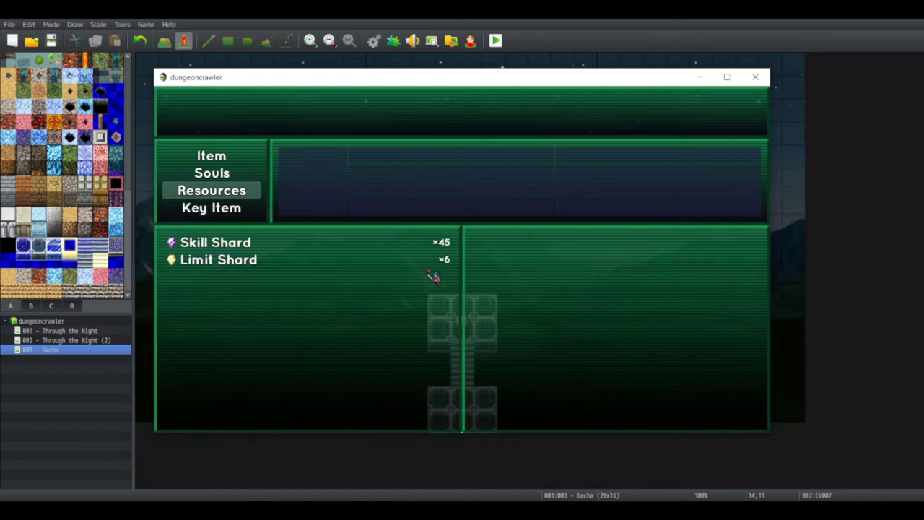
pyautogui.press('Return')
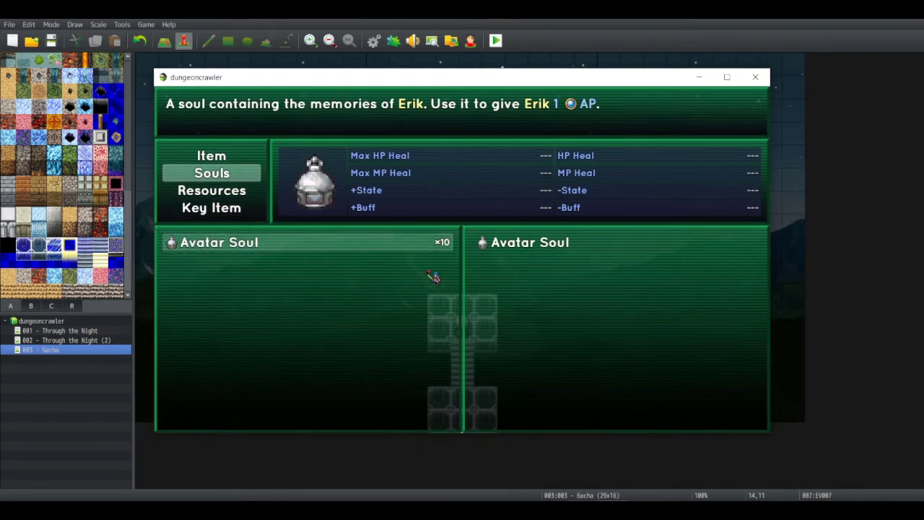
# Check the Avatar Soul entry and the shards under Resources, and return to the main game menu
pyautogui.press('Return')
pyautogui.press('Escape')
pyautogui.press('Escape')
pyautogui.press('Down')
pyautogui.press('Return')
pyautogui.press('Down')
pyautogui.press('Return')
pyautogui.press('Escape')
pyautogui.press('Escape')
pyautogui.press('Escape')
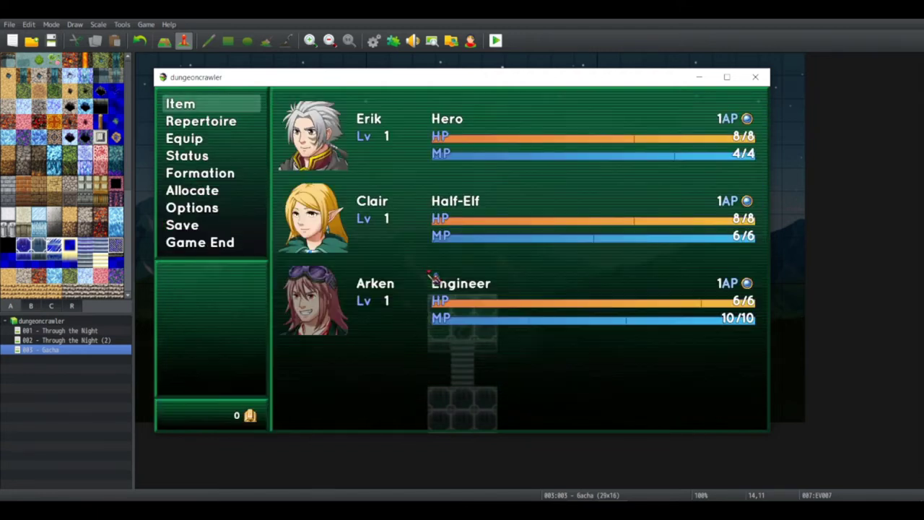
# End the playtest and select event EV001 just above the Gacha map's upper platform
pyautogui.press('Escape')
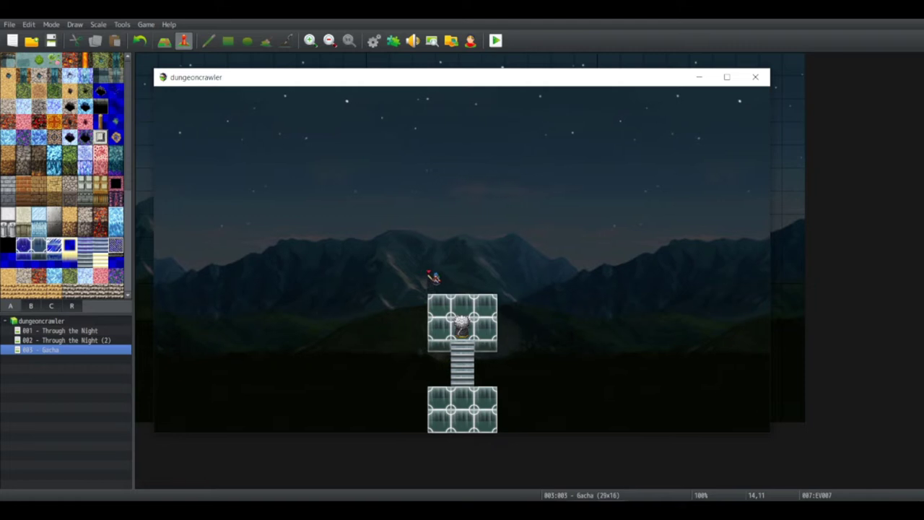
pyautogui.click(767, 82)
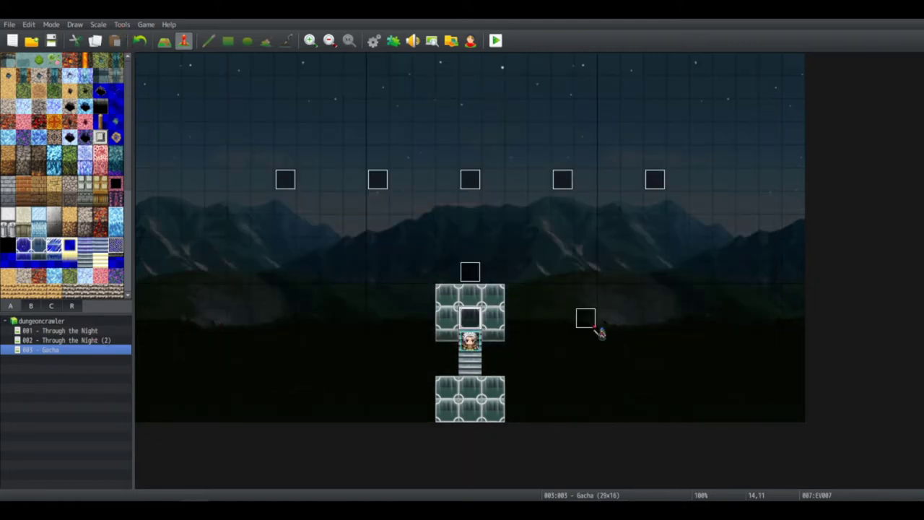
pyautogui.click(474, 275)
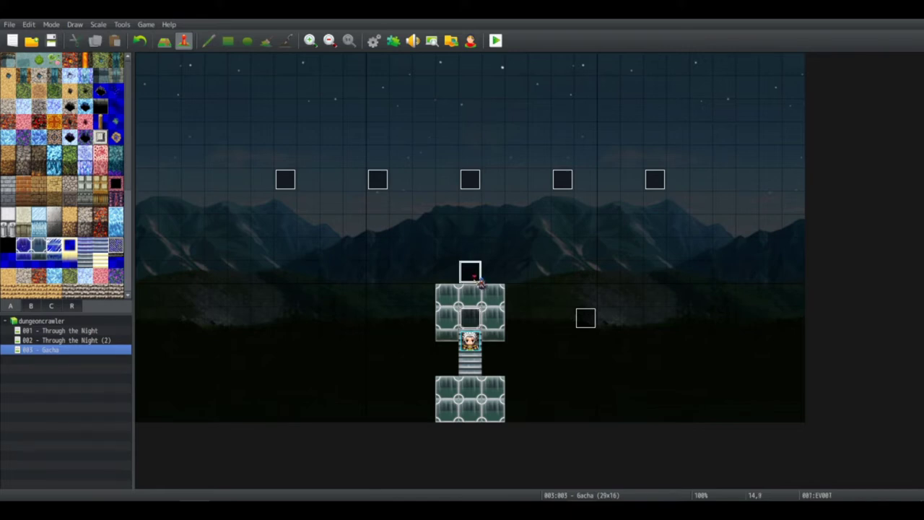
# Copy the "(Obtained \ia[1]!) \auto" text command from the RNG = 1 branch of event EV001 and close the event
pyautogui.doubleClick(477, 278)
pyautogui.scroll(-1, 502, 228)
pyautogui.click(498, 207)
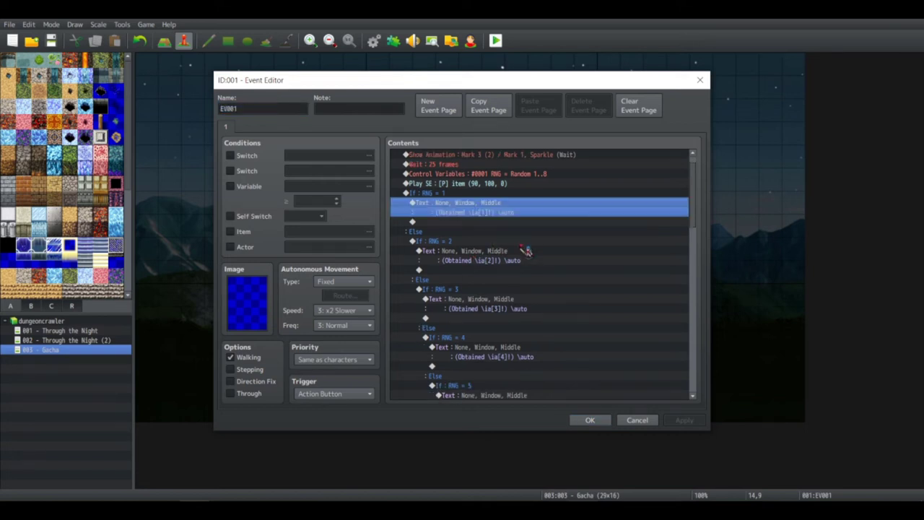
pyautogui.click(593, 420)
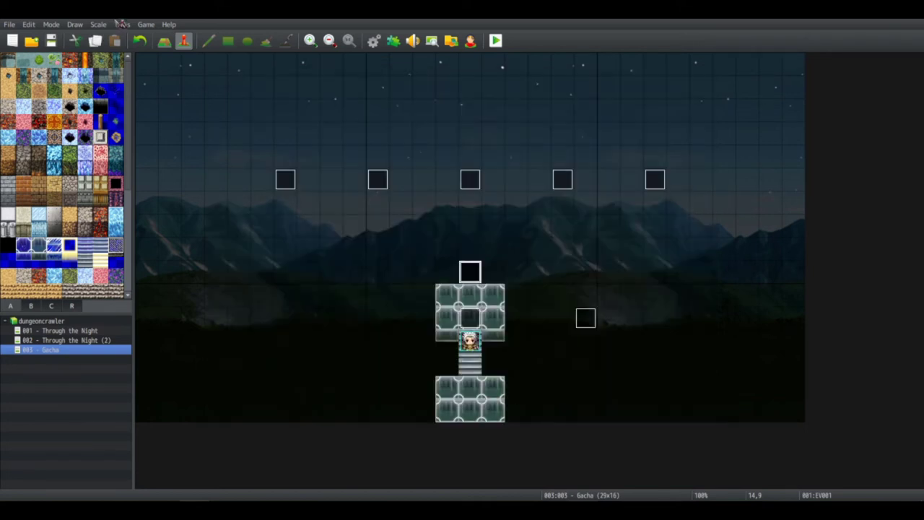
# Paste the copied text command into the empty common event 0002 in the database and name the event "Er"
pyautogui.click(121, 24)
pyautogui.click(134, 40)
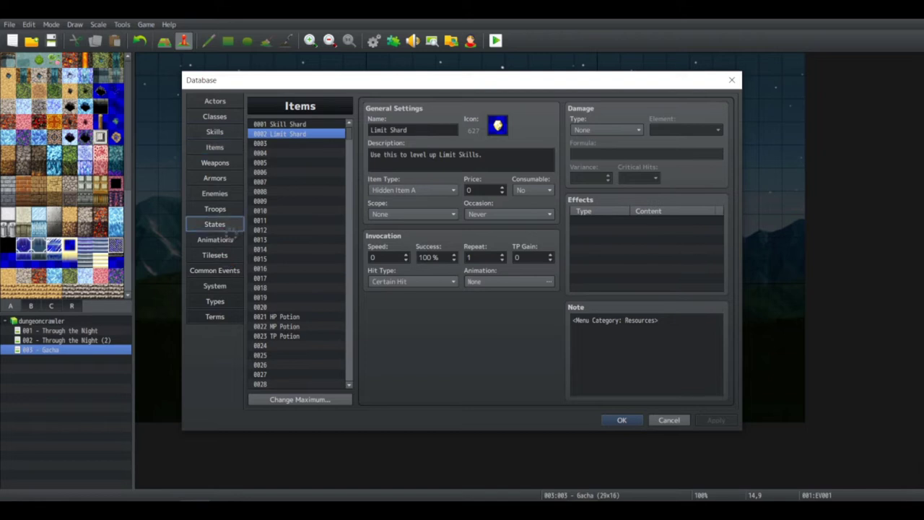
pyautogui.click(231, 231)
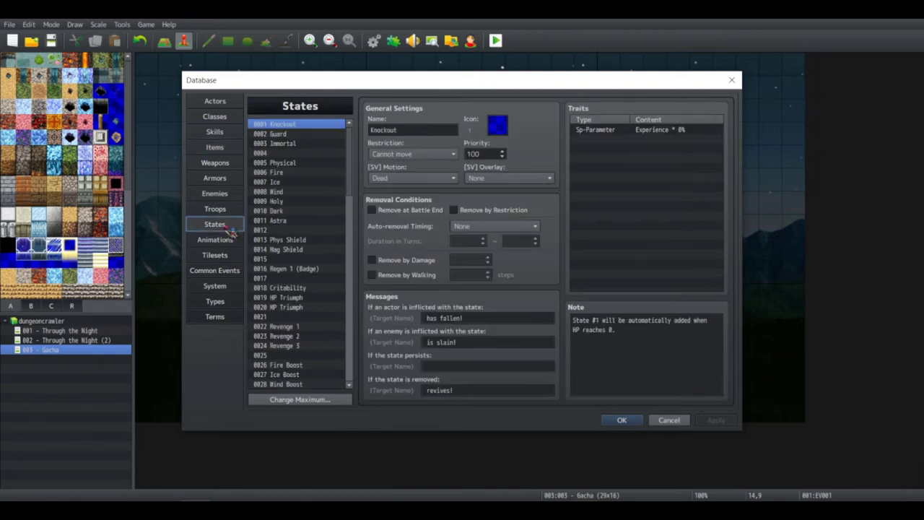
pyautogui.click(230, 270)
pyautogui.click(287, 134)
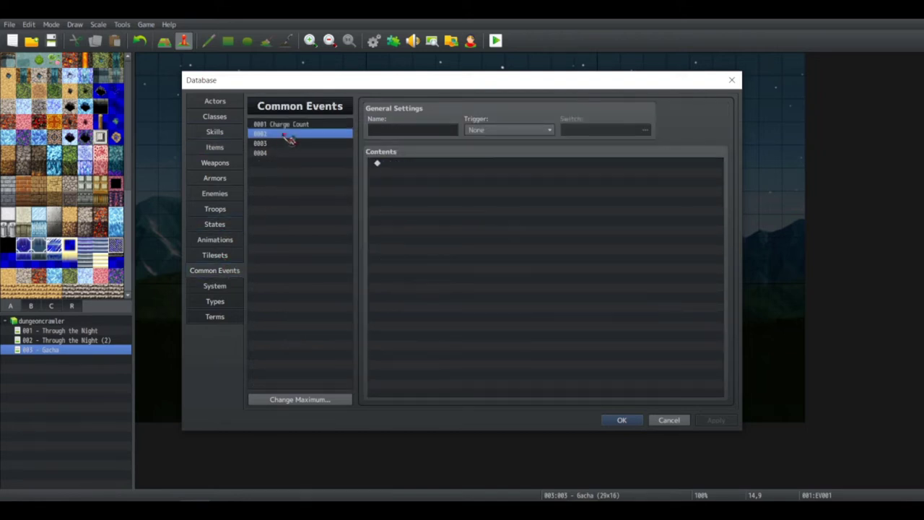
pyautogui.hotkey('ctrl', 'v')
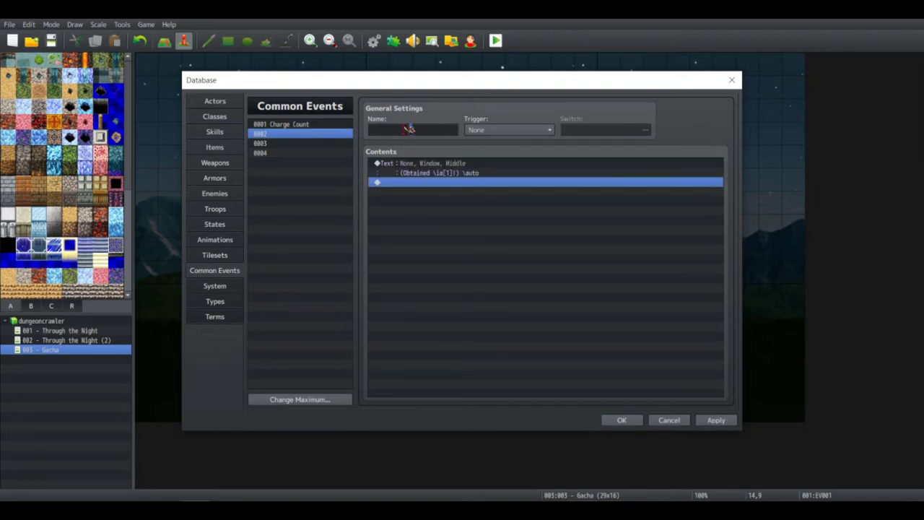
pyautogui.click(408, 128)
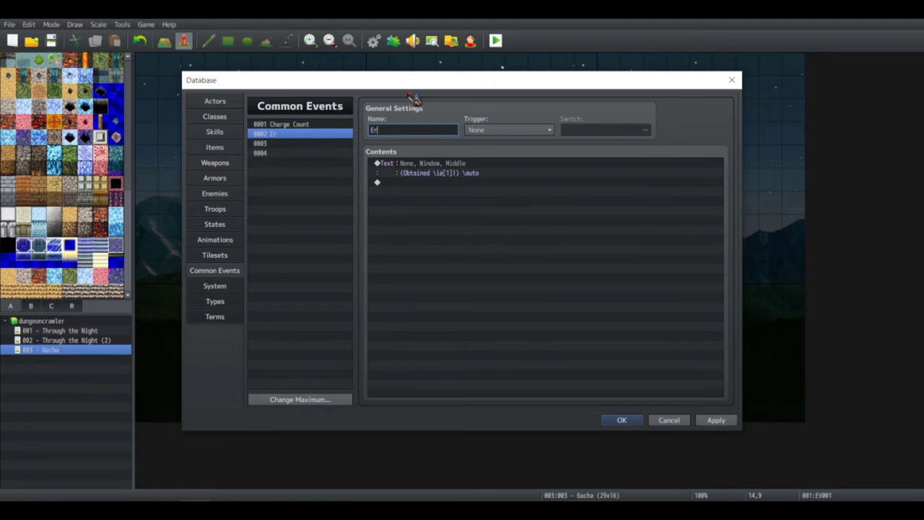
# Start a Conditional Branch after the text in common event 0002 and examine its actor condition and the selectable actors
pyautogui.click(556, 261)
pyautogui.doubleClick(557, 262)
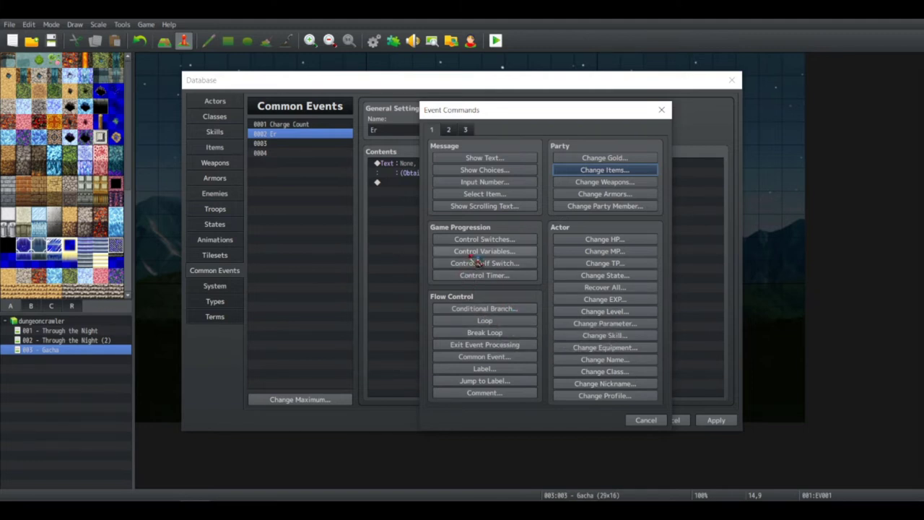
pyautogui.click(470, 308)
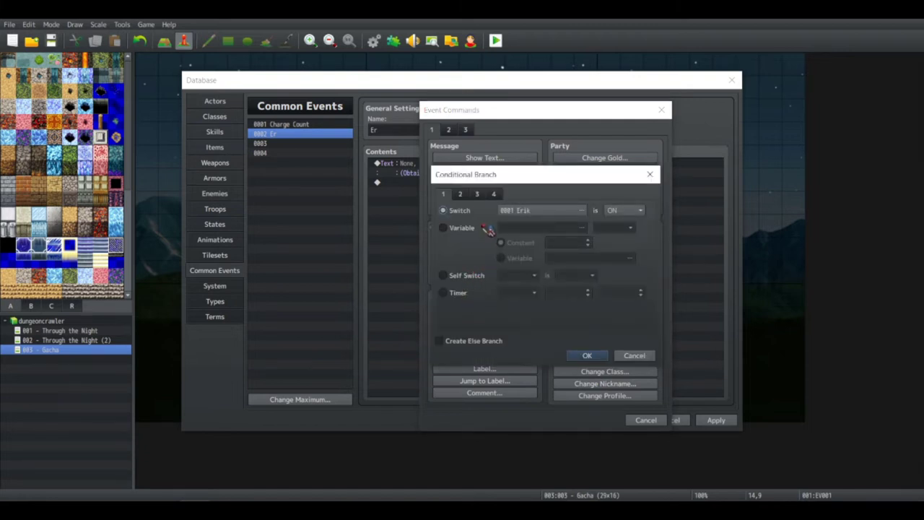
pyautogui.click(477, 194)
pyautogui.click(461, 195)
pyautogui.click(457, 210)
pyautogui.click(524, 210)
pyautogui.click(483, 230)
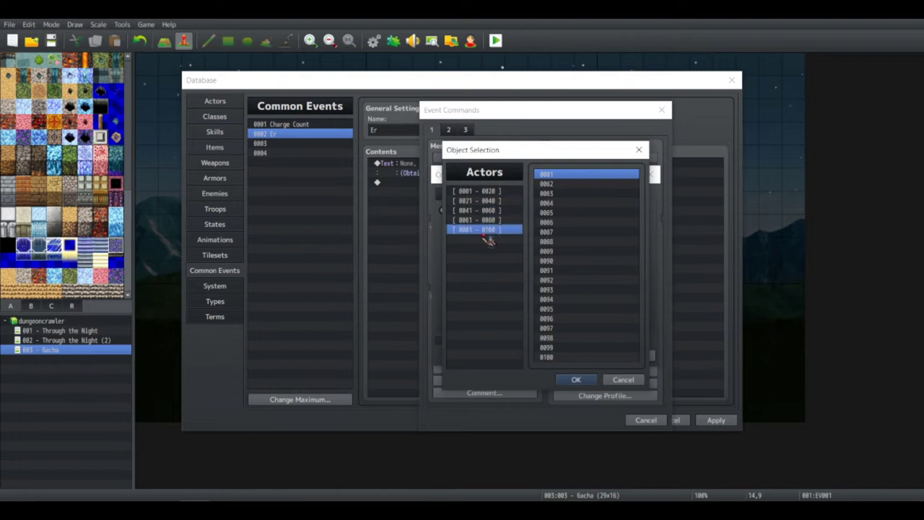
pyautogui.click(639, 149)
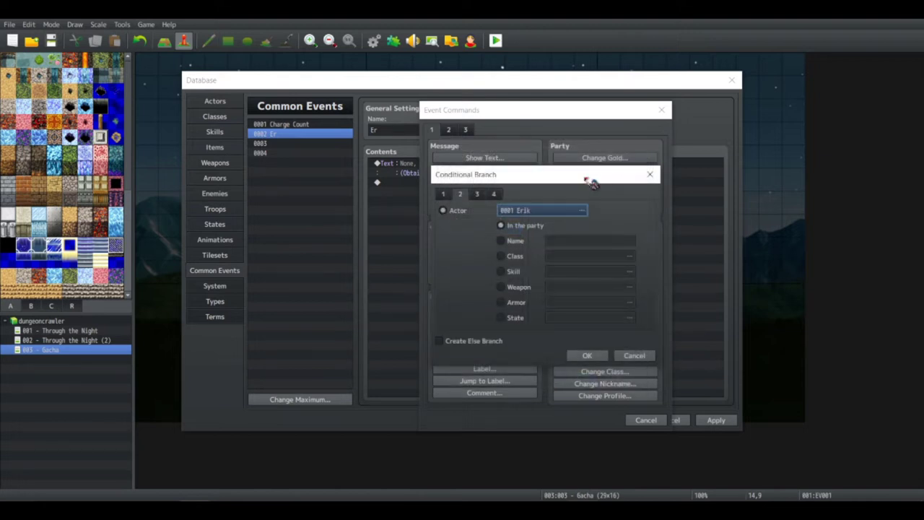
# Examine the Conditional Branch's enemy, character and inventory conditions, and close it without adding a branch
pyautogui.click(478, 194)
pyautogui.click(493, 195)
pyautogui.click(477, 195)
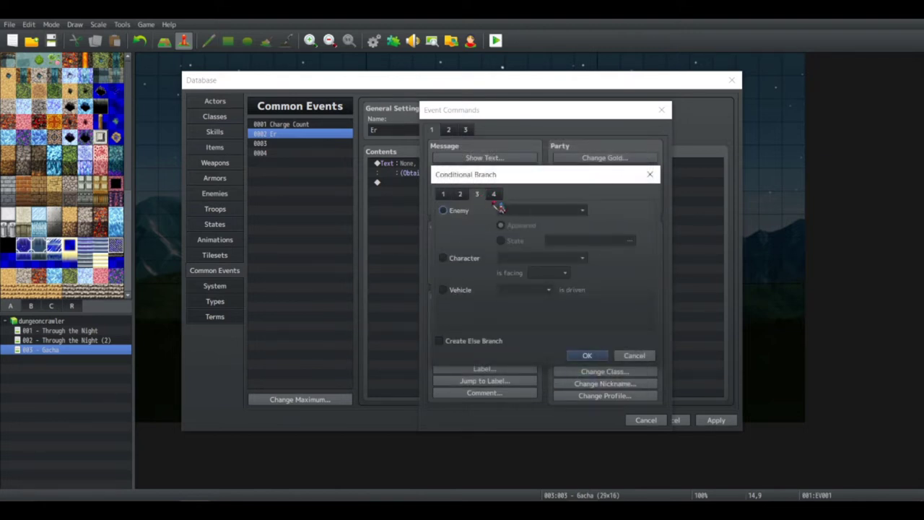
pyautogui.click(465, 211)
pyautogui.click(469, 257)
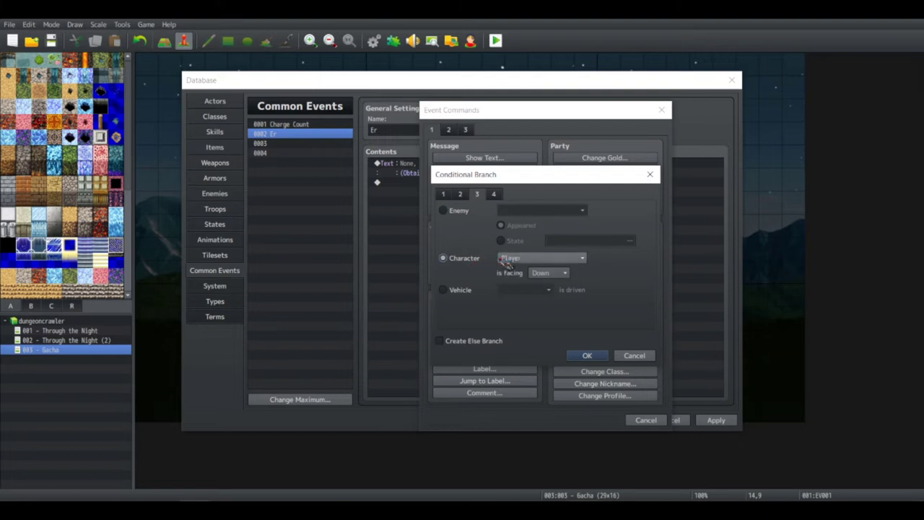
pyautogui.click(505, 194)
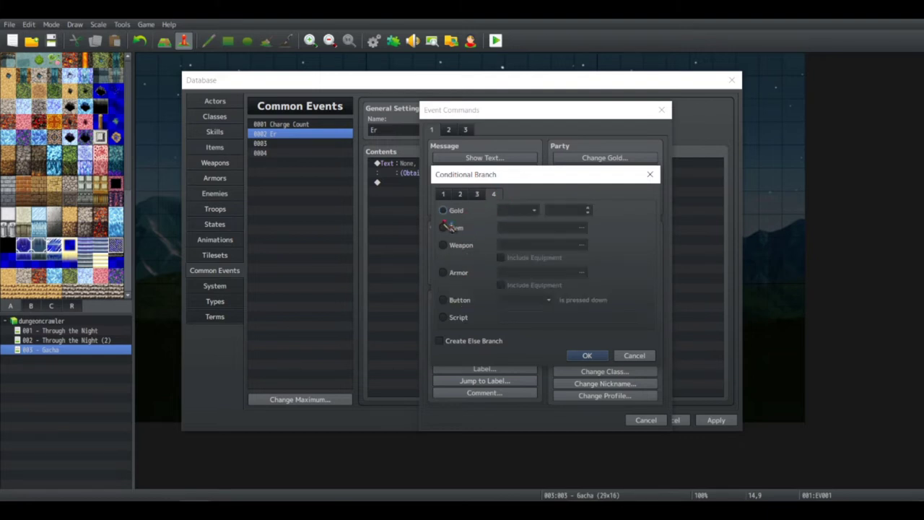
pyautogui.click(443, 194)
pyautogui.click(649, 174)
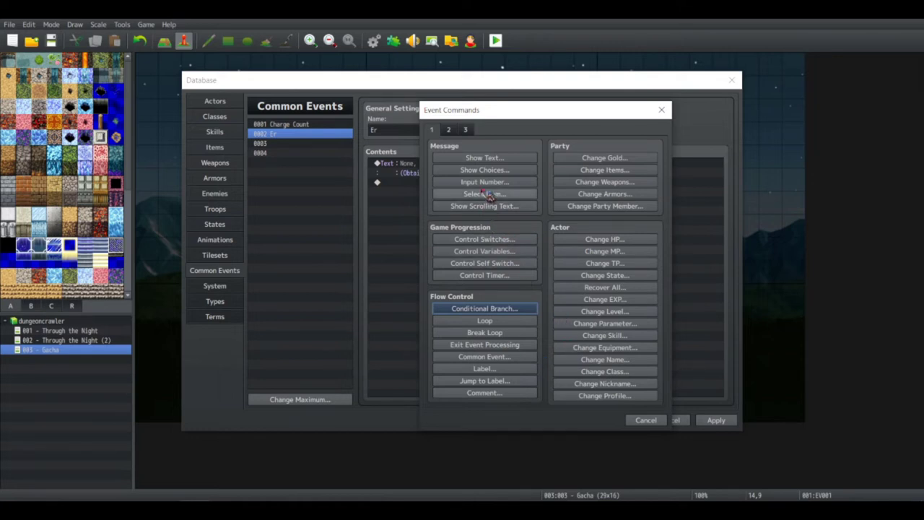
# Reopen Conditional Branch to recheck the actor, character, vehicle and enemy conditions, and close it without adding a branch
pyautogui.click(497, 311)
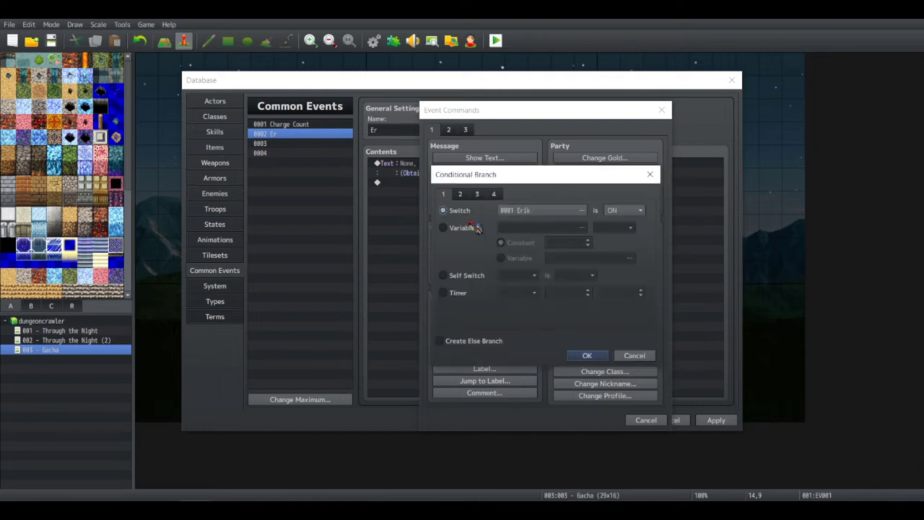
pyautogui.click(462, 195)
pyautogui.click(442, 210)
pyautogui.click(525, 211)
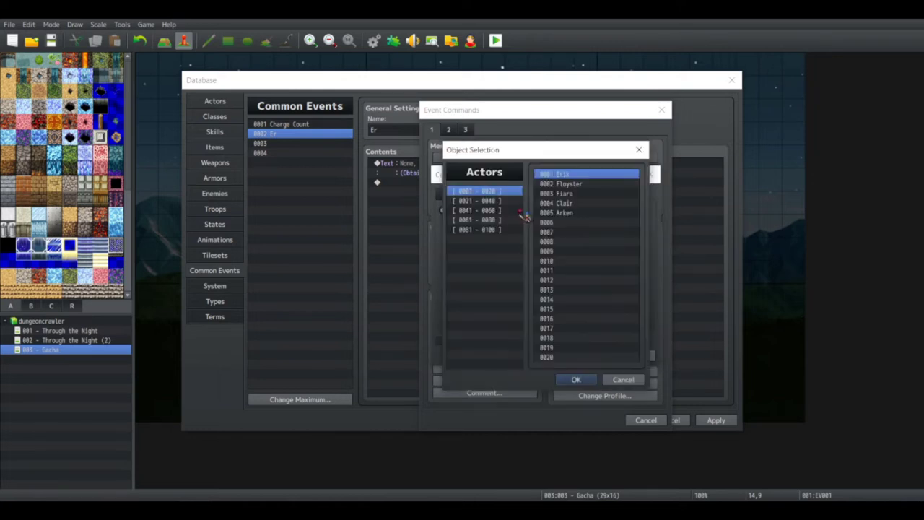
pyautogui.click(638, 150)
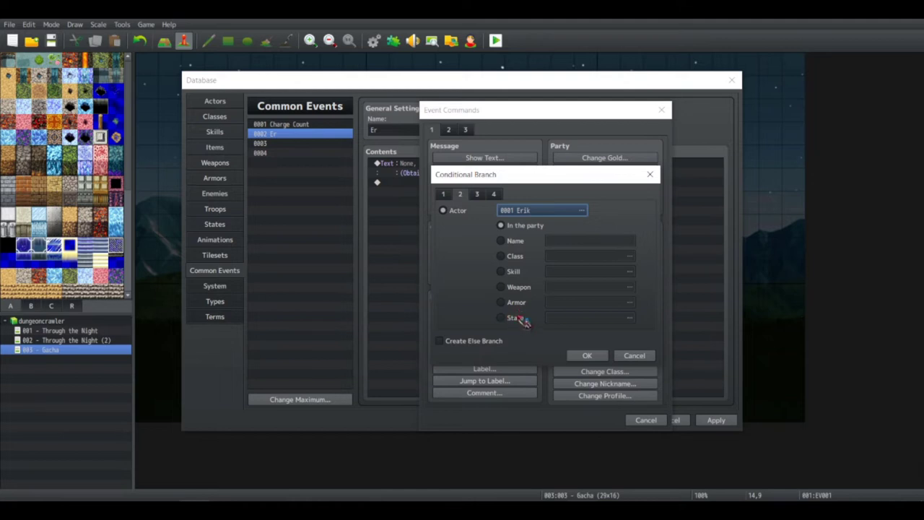
pyautogui.click(477, 194)
pyautogui.click(464, 258)
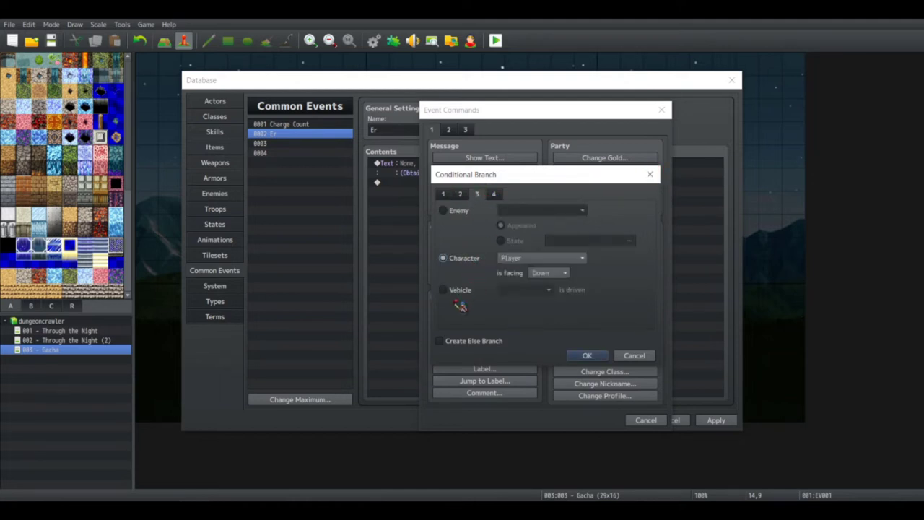
pyautogui.click(492, 292)
pyautogui.click(443, 210)
pyautogui.click(540, 210)
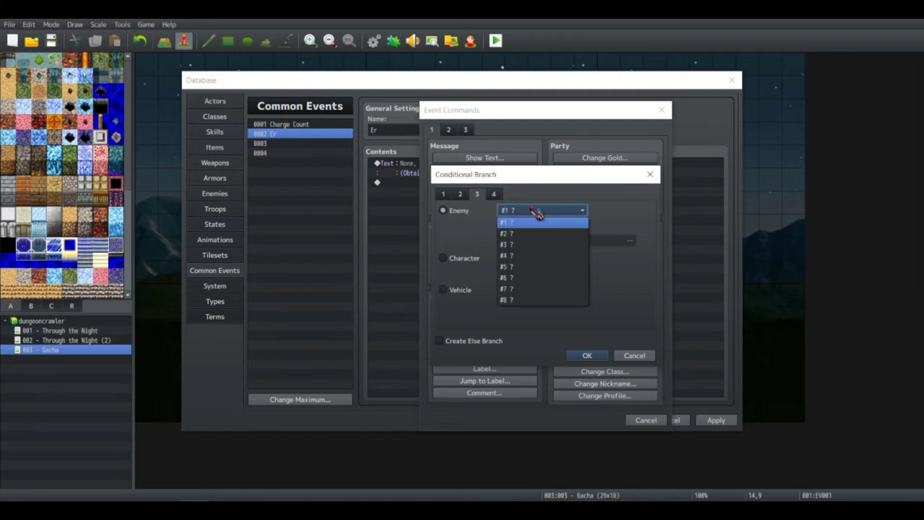
pyautogui.click(644, 195)
pyautogui.click(650, 174)
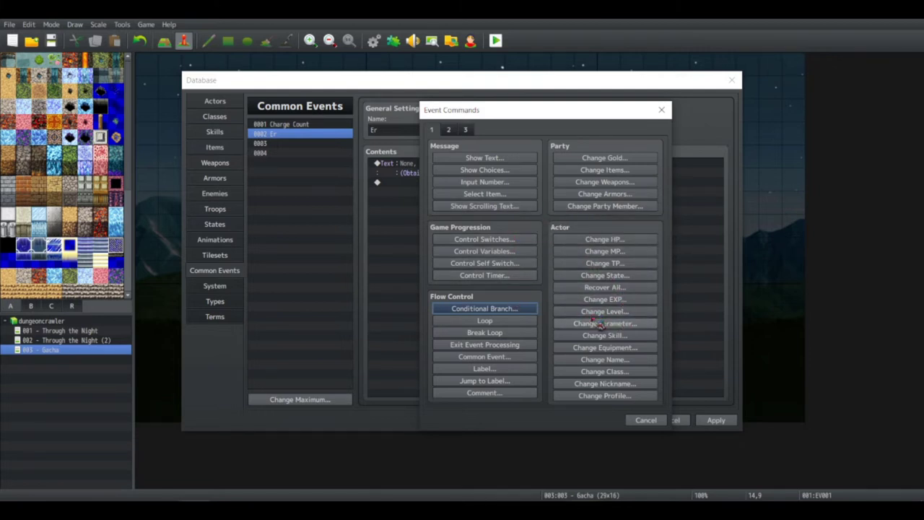
# Look through all event command pages for a suitable command and skim the Conditional Branch conditions once more
pyautogui.click(466, 129)
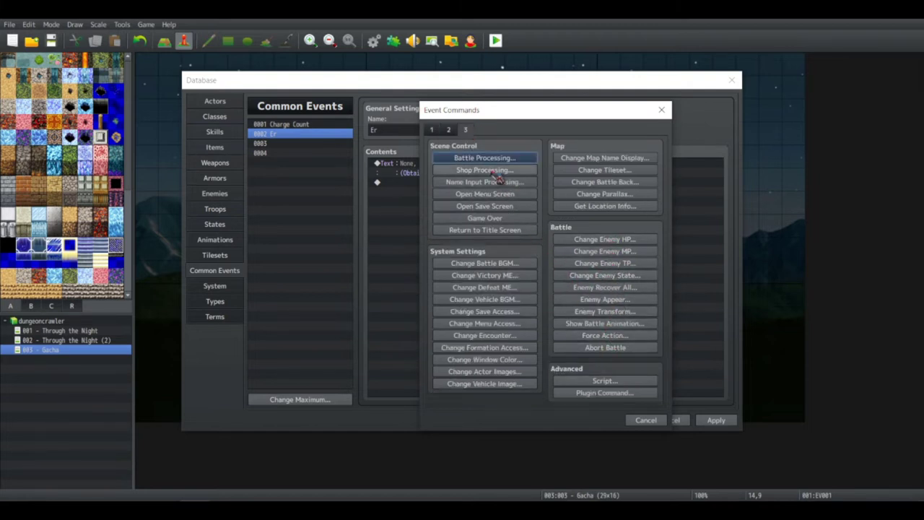
pyautogui.click(448, 130)
pyautogui.click(431, 129)
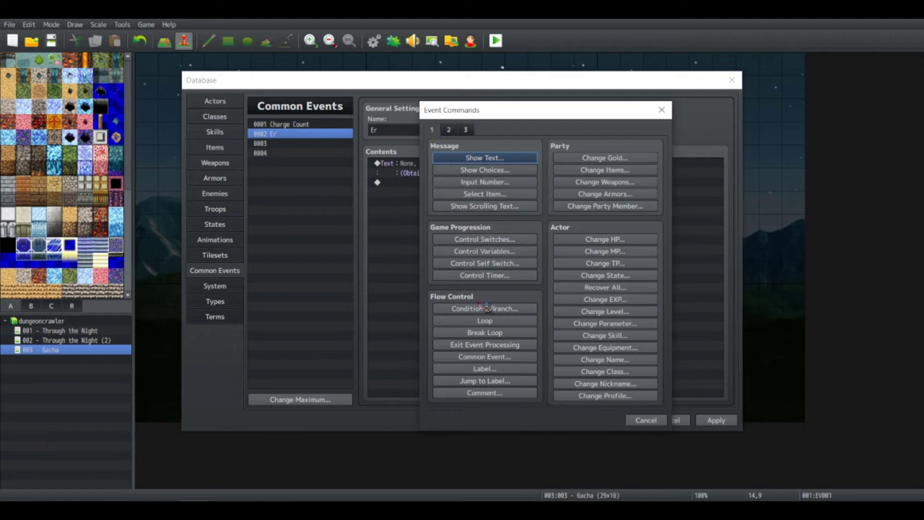
pyautogui.click(484, 309)
pyautogui.click(460, 194)
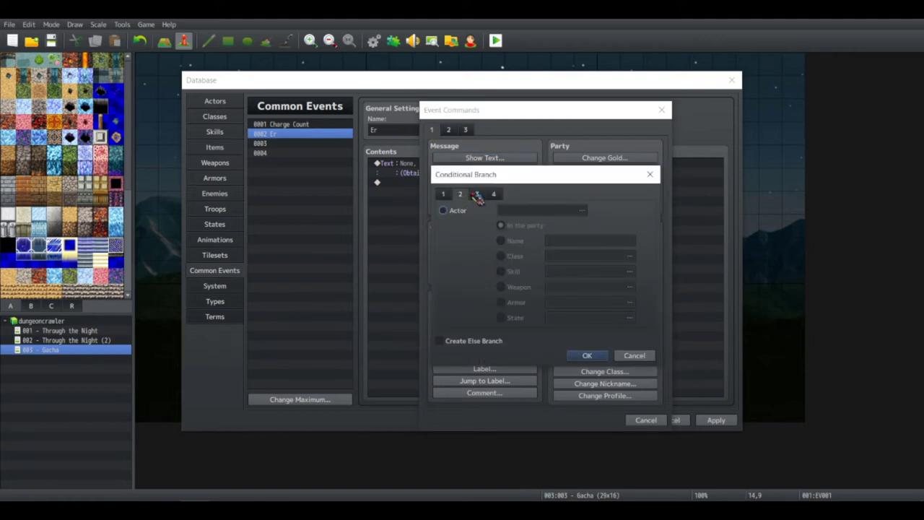
pyautogui.click(476, 193)
pyautogui.click(493, 194)
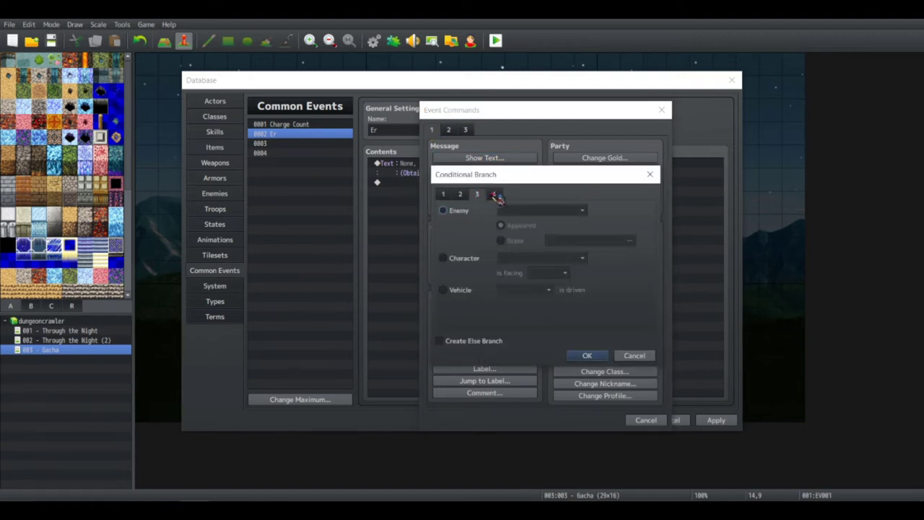
pyautogui.click(649, 174)
# Start a Control Variables command for variable 0001 RNG with a Game Data operand and examine its party and character options
pyautogui.click(495, 254)
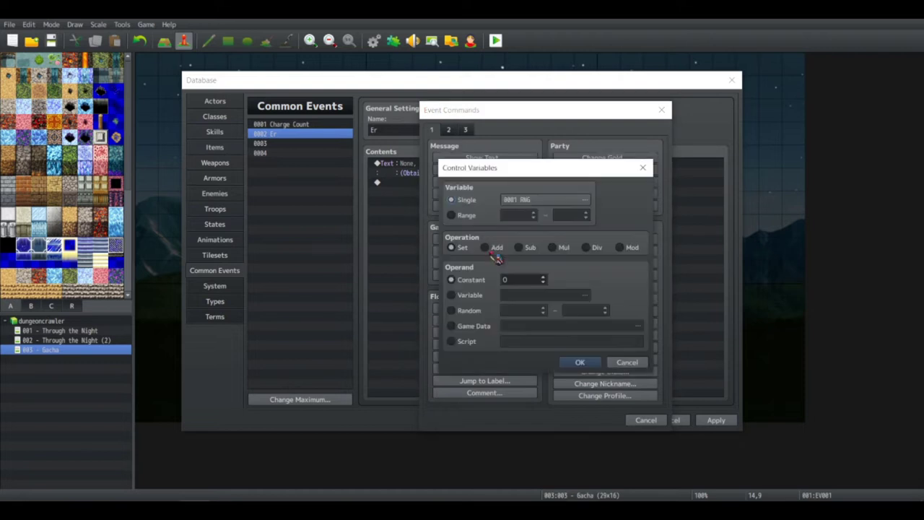
pyautogui.click(481, 326)
pyautogui.click(549, 326)
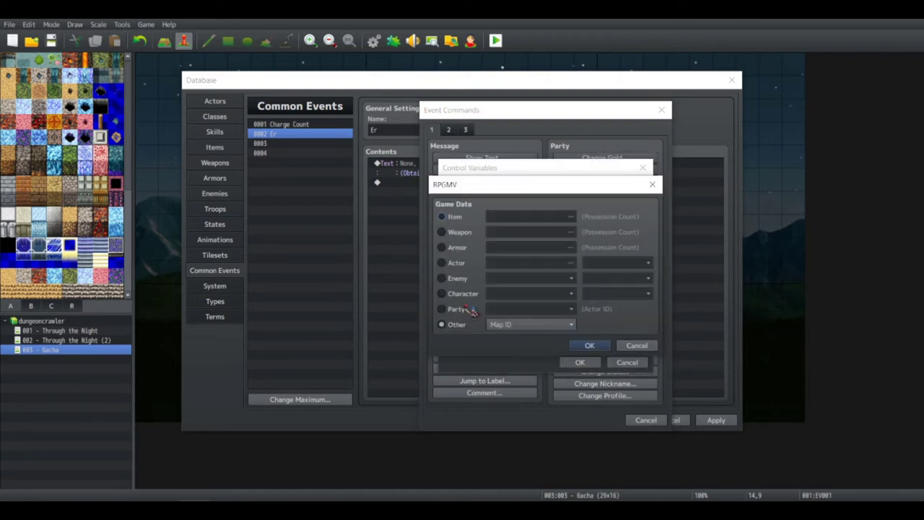
pyautogui.click(462, 293)
pyautogui.click(457, 309)
pyautogui.click(528, 310)
pyautogui.click(530, 319)
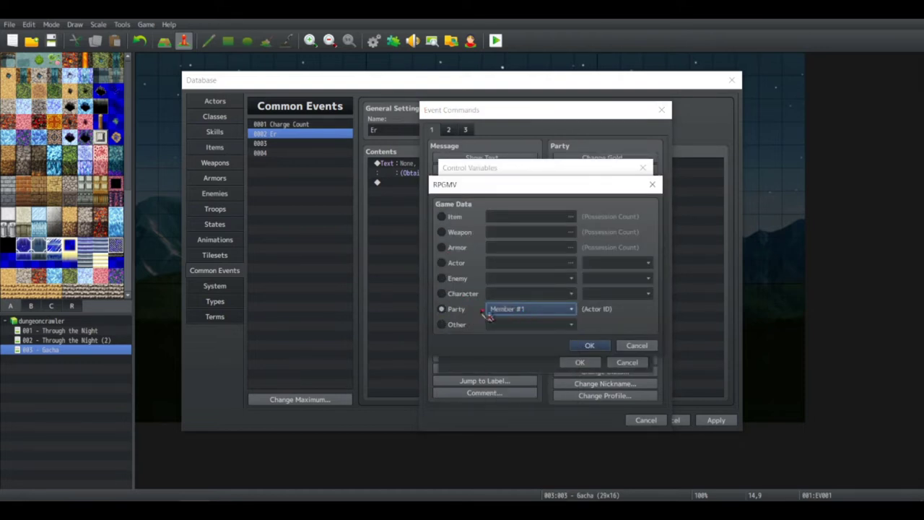
pyautogui.click(465, 294)
pyautogui.click(512, 294)
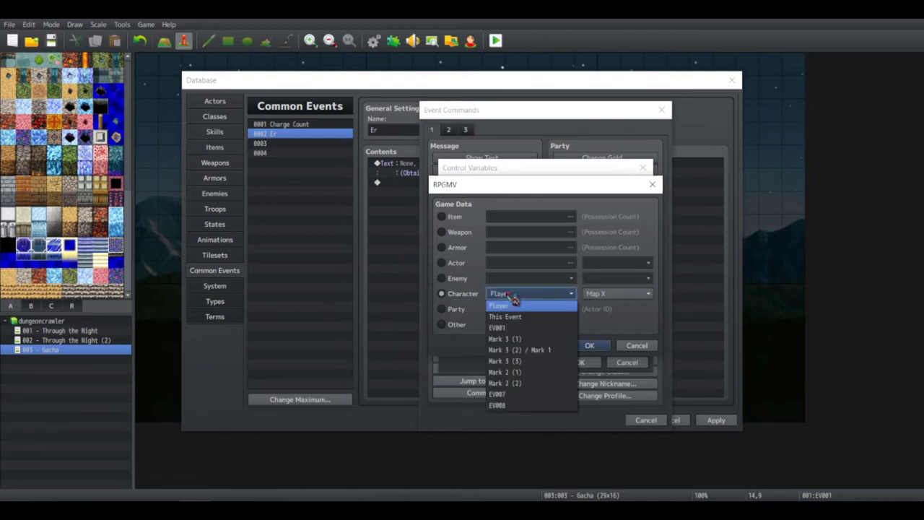
pyautogui.click(514, 299)
pyautogui.click(514, 295)
# Examine the selectable actors and actor values for the Game Data operand, and recheck the character and party member options
pyautogui.click(455, 263)
pyautogui.click(530, 264)
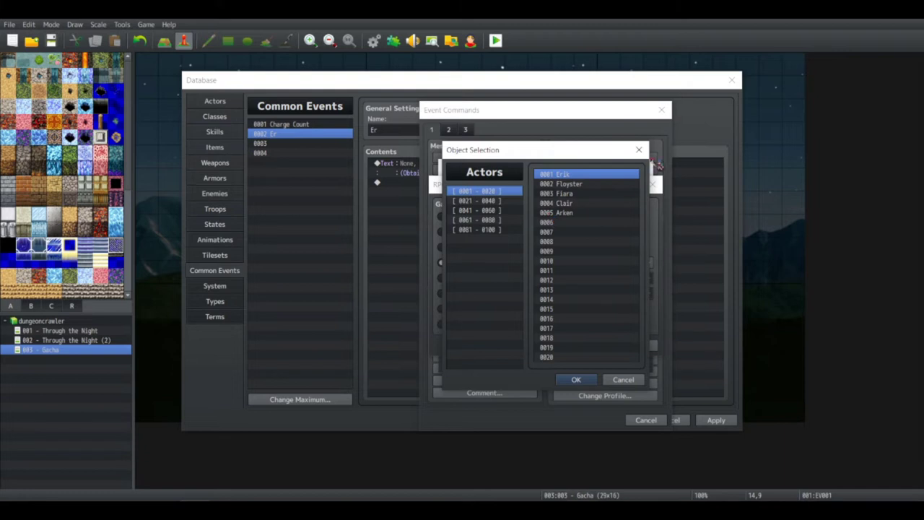
pyautogui.click(639, 150)
pyautogui.click(610, 264)
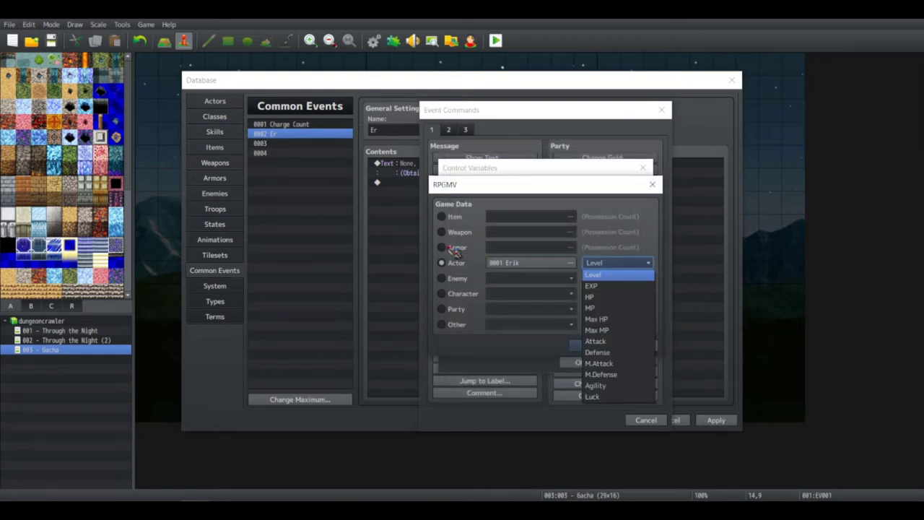
pyautogui.click(459, 297)
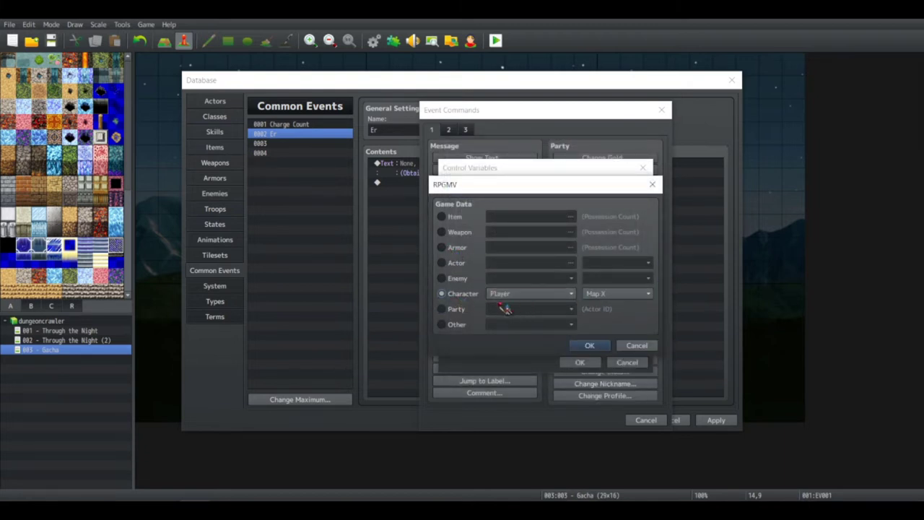
pyautogui.click(462, 310)
pyautogui.click(530, 309)
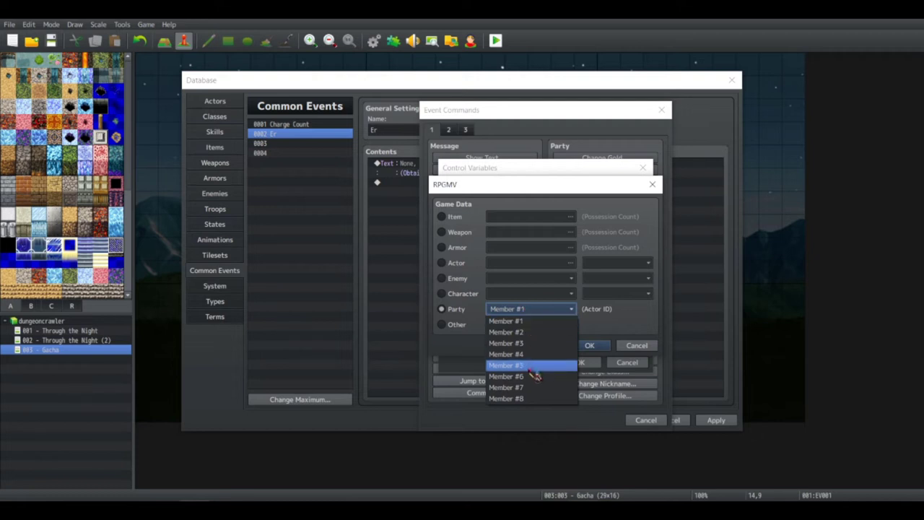
# Examine the Other values available for the Game Data operand, including Party Members
pyautogui.click(442, 324)
pyautogui.click(532, 324)
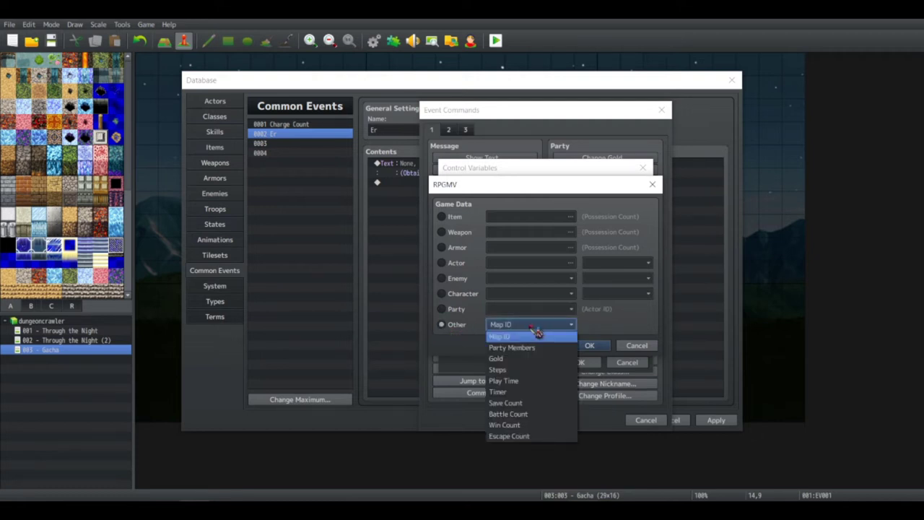
pyautogui.click(528, 349)
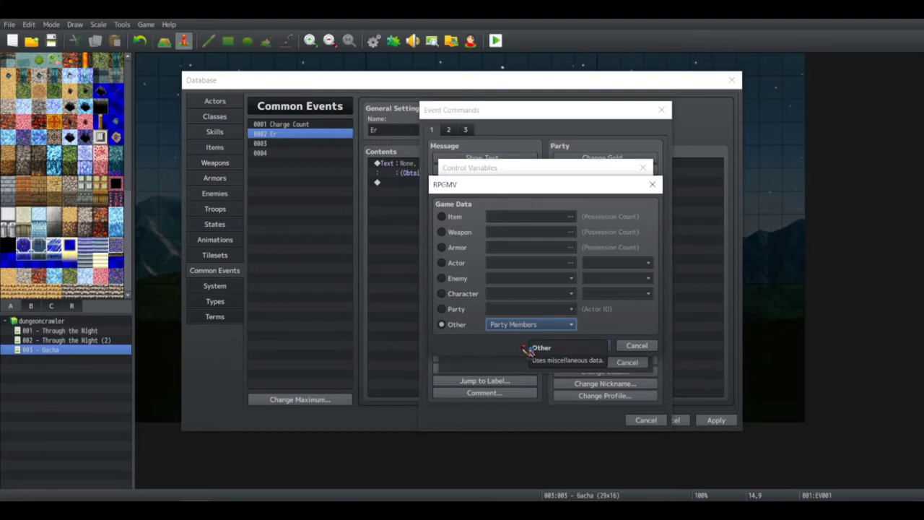
pyautogui.click(514, 325)
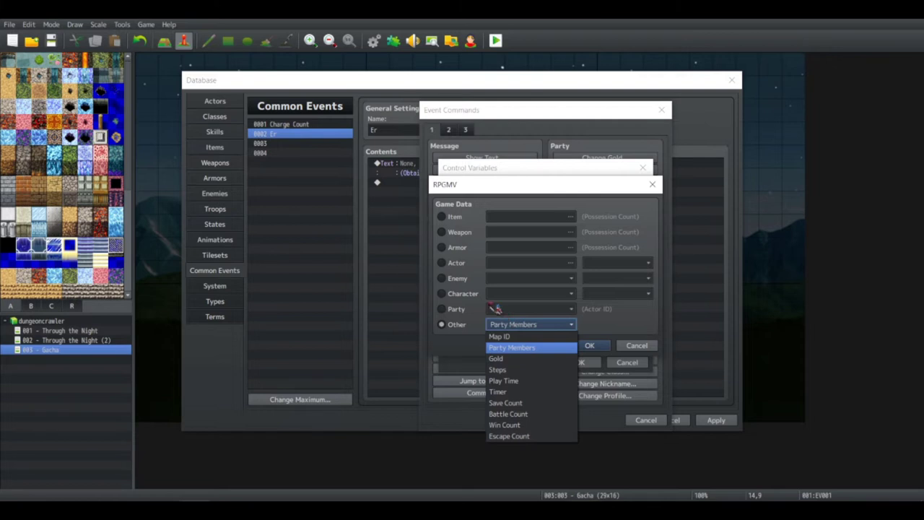
# Recheck the actor, enemy, armor and weapon sources for the Game Data operand, and close Control Variables without adding the command
pyautogui.click(476, 264)
pyautogui.click(501, 264)
pyautogui.click(479, 229)
pyautogui.click(504, 192)
pyautogui.click(646, 151)
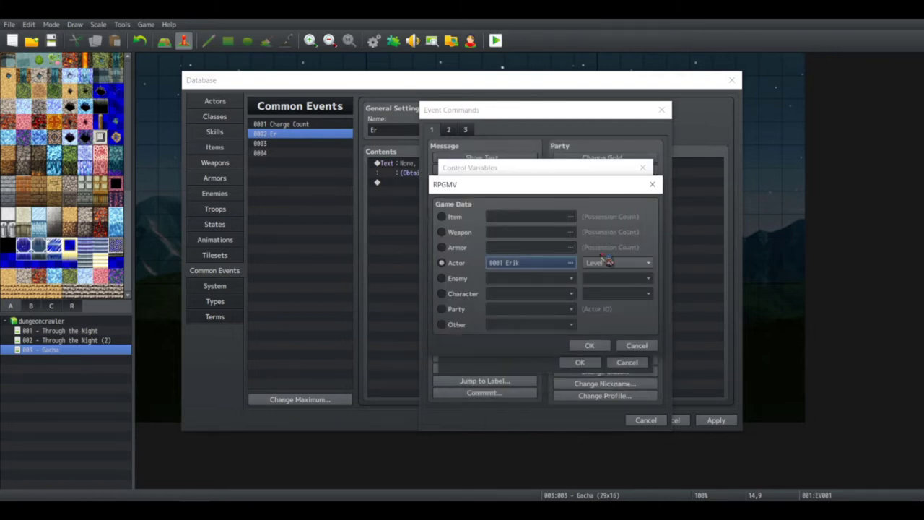
pyautogui.click(608, 265)
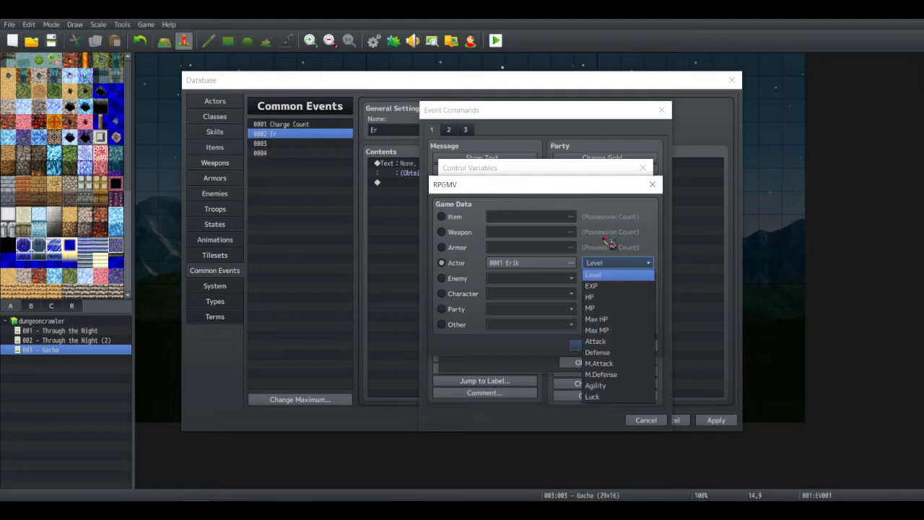
pyautogui.click(457, 279)
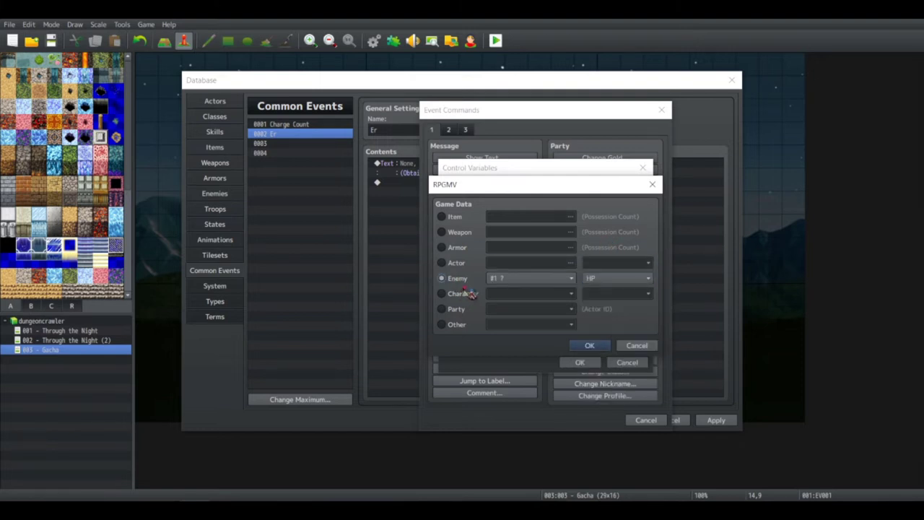
pyautogui.click(472, 247)
pyautogui.click(478, 231)
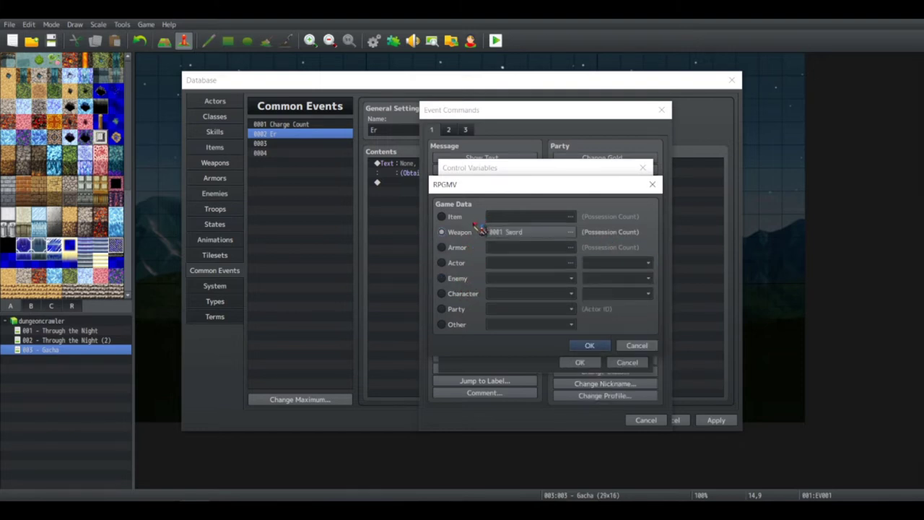
pyautogui.click(651, 184)
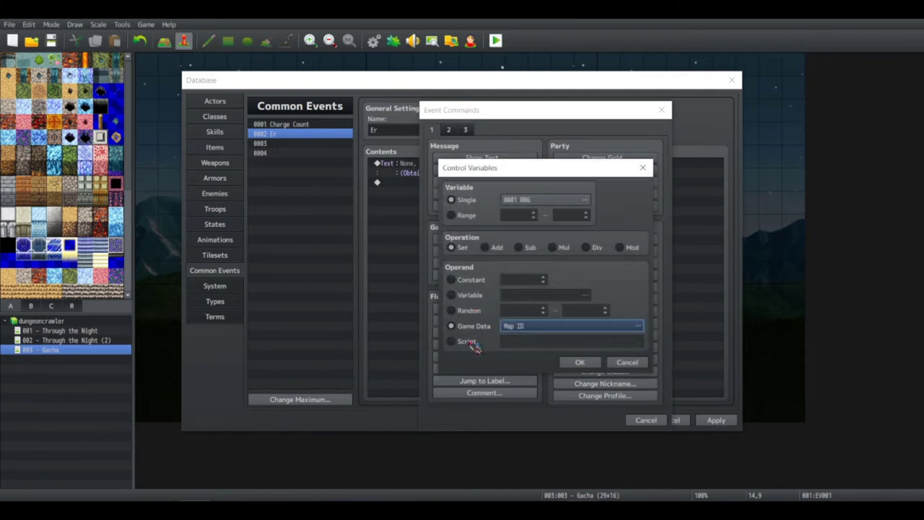
pyautogui.click(643, 167)
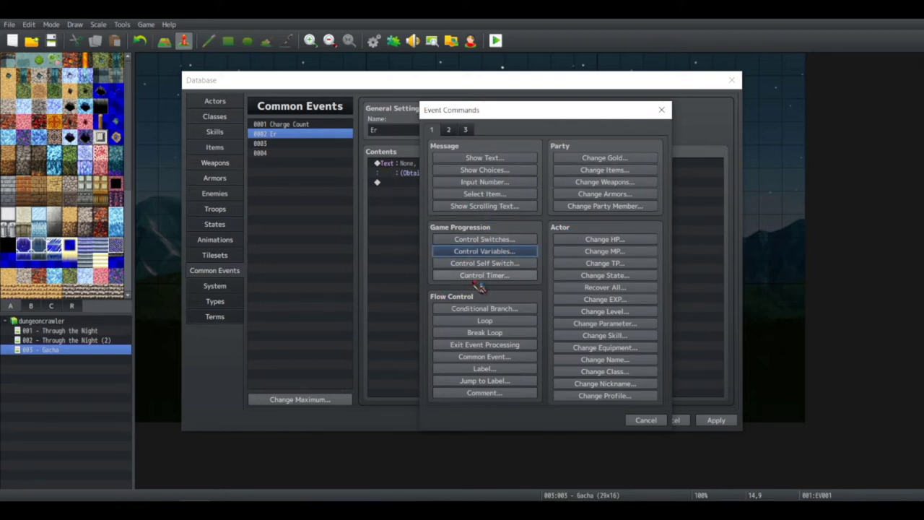
# Reopen Control Variables and compare its Constant, Variable and Random operand options
pyautogui.click(510, 251)
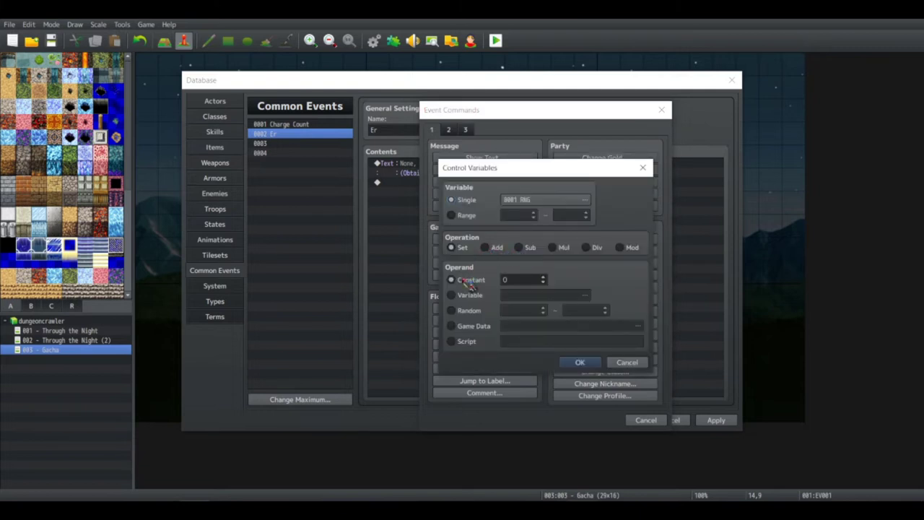
pyautogui.click(452, 294)
pyautogui.click(485, 311)
pyautogui.click(491, 299)
pyautogui.click(477, 311)
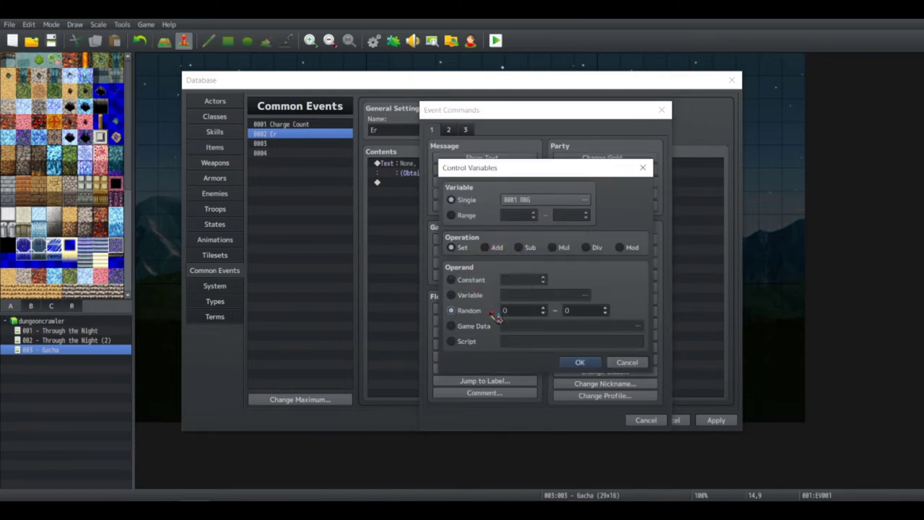
# Look through the item, weapon, armor and actor Game Data sources again, and leave the event commands without adding anything
pyautogui.click(473, 326)
pyautogui.click(517, 325)
pyautogui.click(467, 232)
pyautogui.click(466, 247)
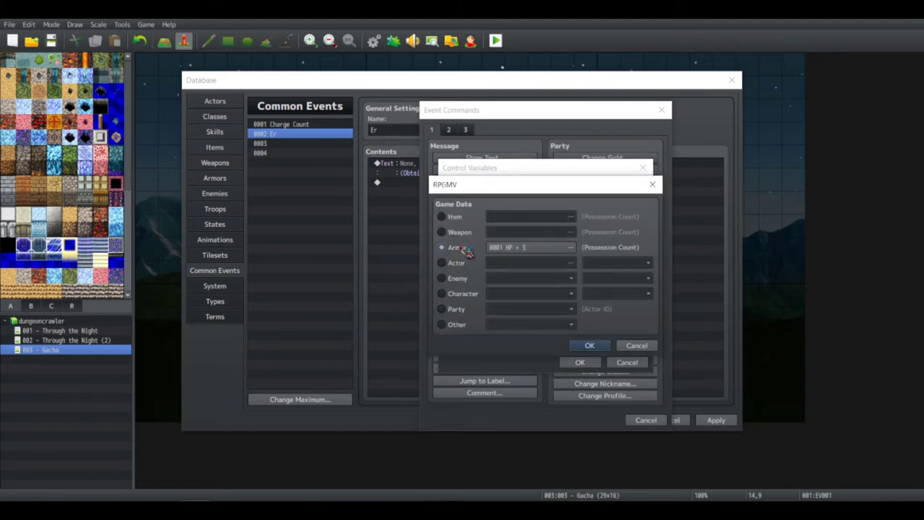
pyautogui.click(461, 216)
pyautogui.click(465, 246)
pyautogui.click(456, 262)
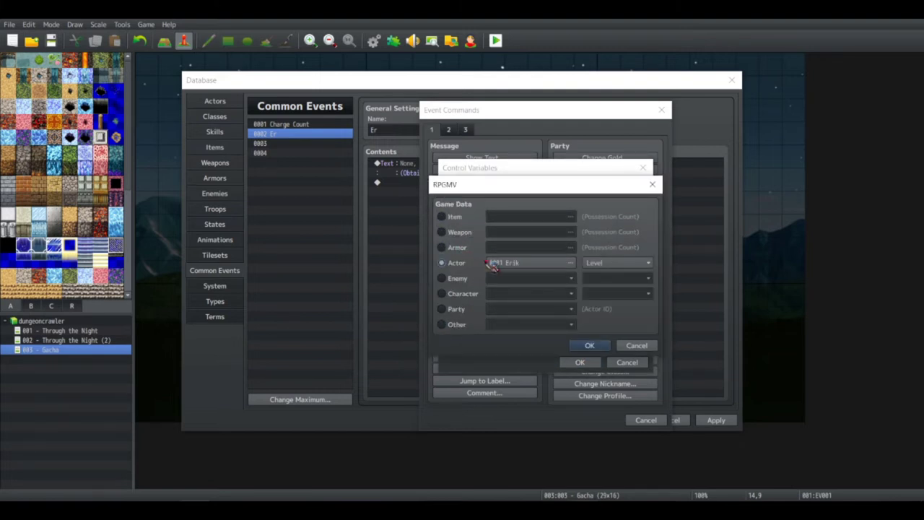
pyautogui.click(531, 262)
pyautogui.click(638, 150)
pyautogui.click(652, 185)
pyautogui.click(642, 168)
pyautogui.click(645, 171)
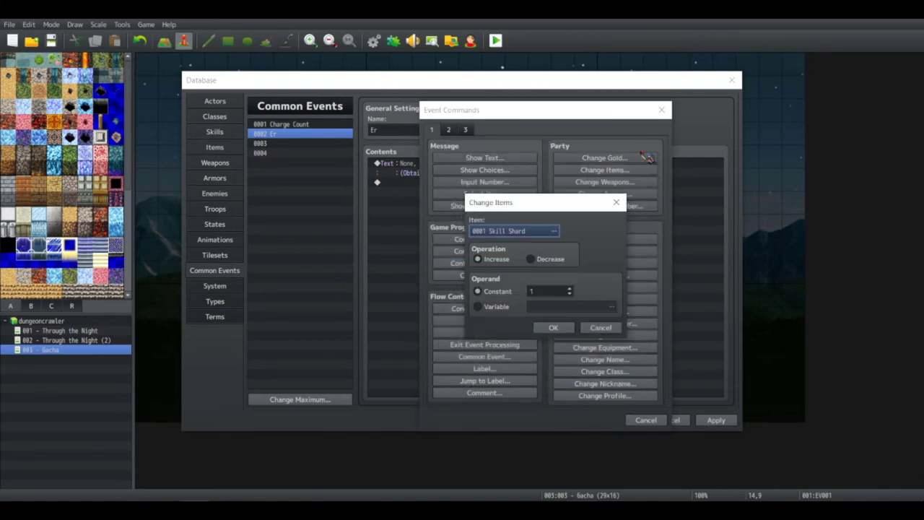
pyautogui.click(616, 200)
pyautogui.click(661, 109)
# Change the common event's message to "(Obtained \c[4]1 \i[166]AP\c[0]!) \auto" and apply the database change
pyautogui.click(491, 172)
pyautogui.click(472, 262)
pyautogui.press('Return')
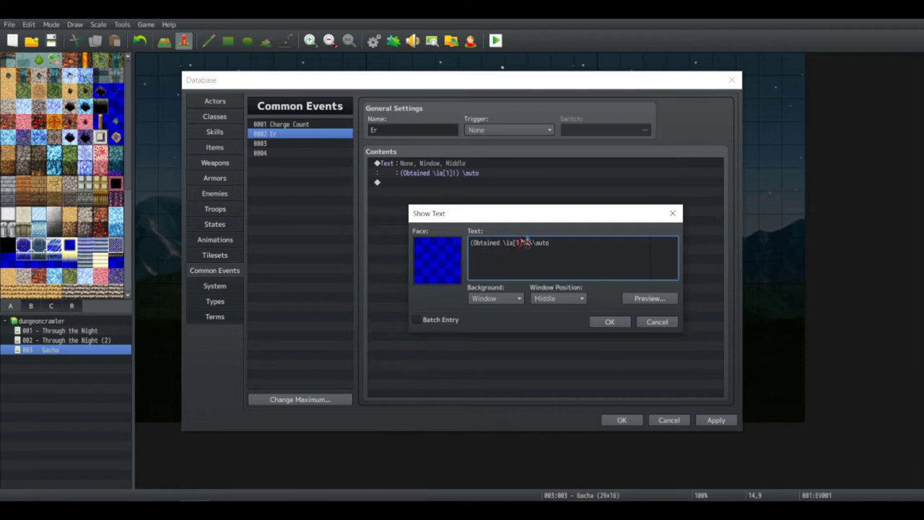
pyautogui.moveTo(524, 242); pyautogui.dragTo(503, 244)
pyautogui.press('BackSpace')
pyautogui.write('\\c[0]')
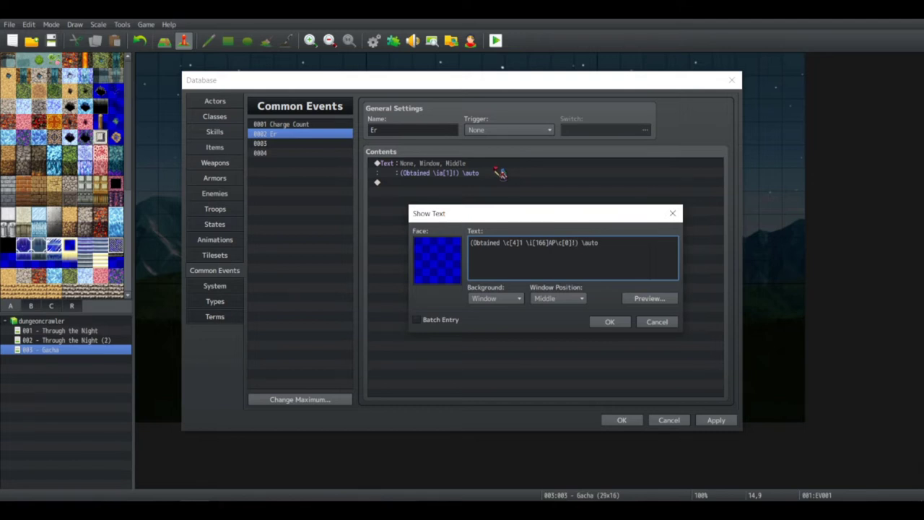
pyautogui.click(606, 322)
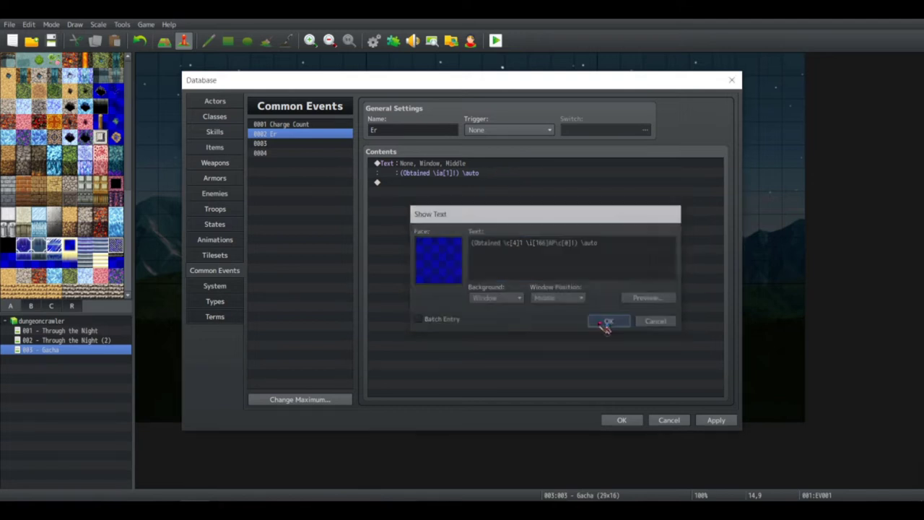
pyautogui.click(722, 421)
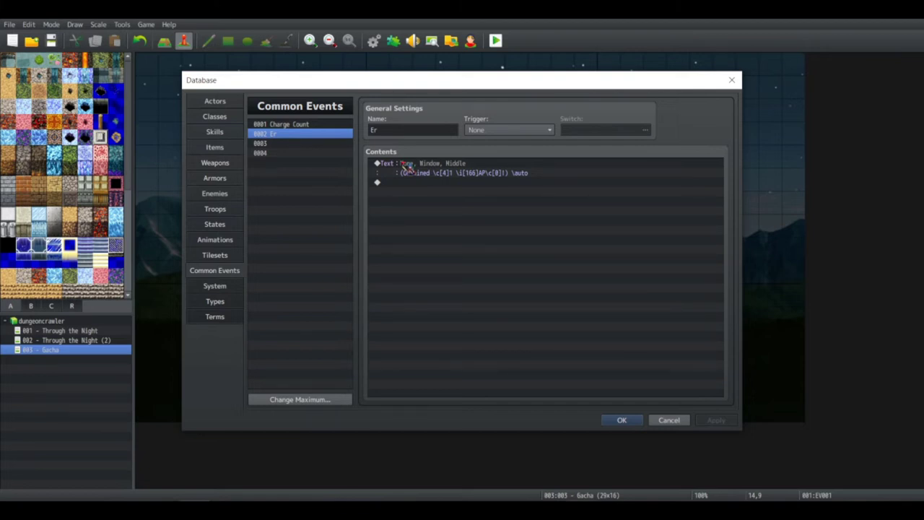
# Insert the plugin command "gainJp 1 1" above the obtained message in common event 0002 and apply the change
pyautogui.press('Return')
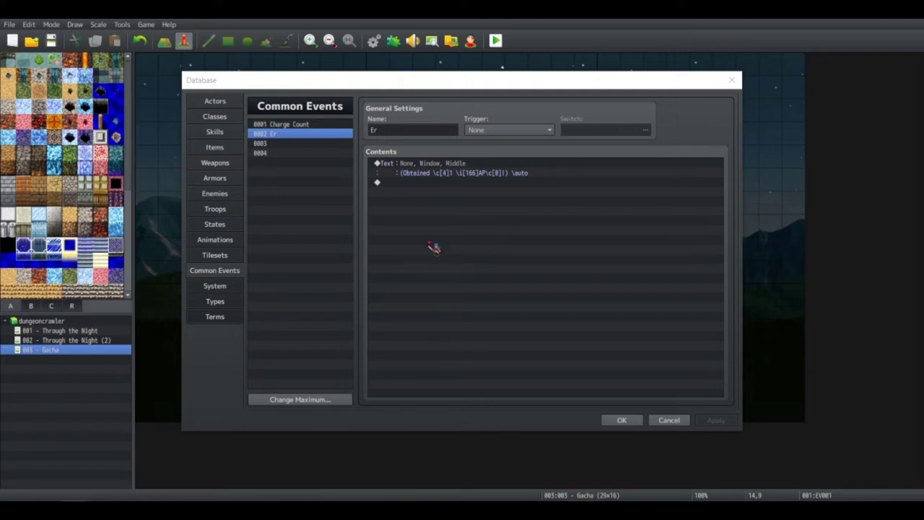
pyautogui.click(468, 169)
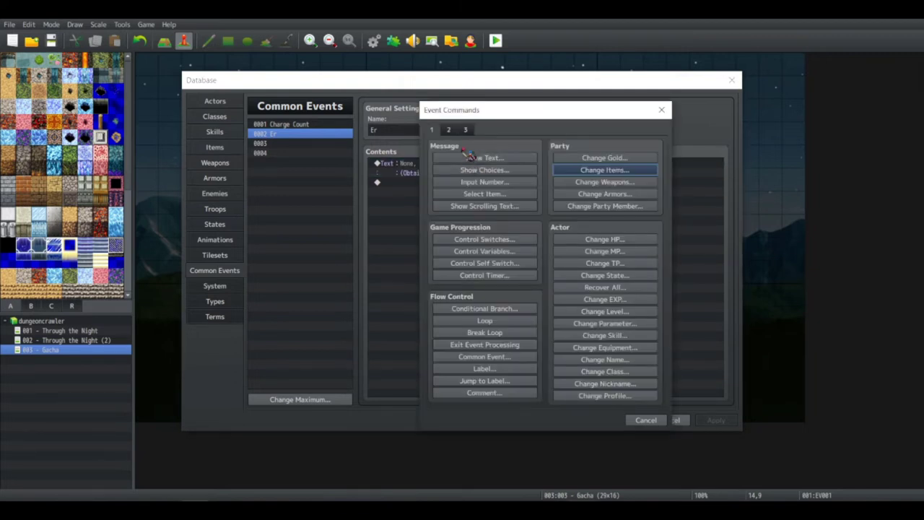
pyautogui.click(465, 129)
pyautogui.click(592, 393)
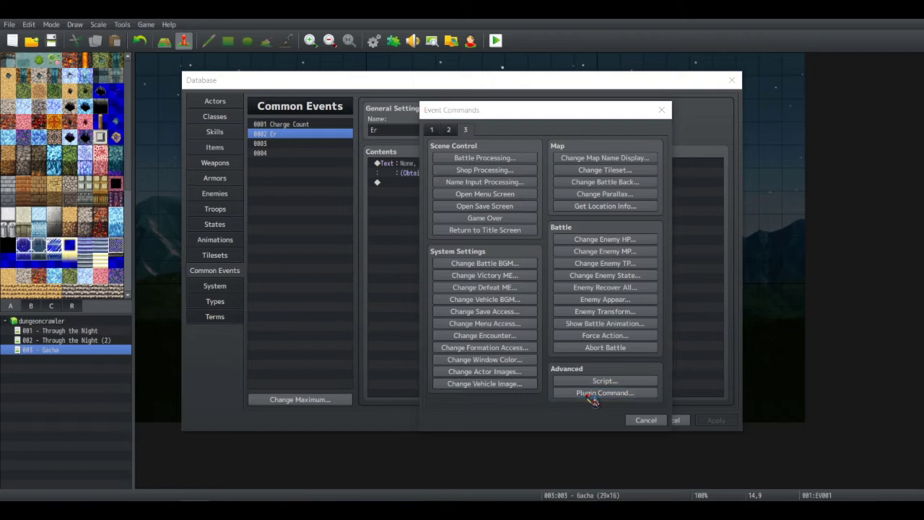
pyautogui.write('gainJp actorId jp')
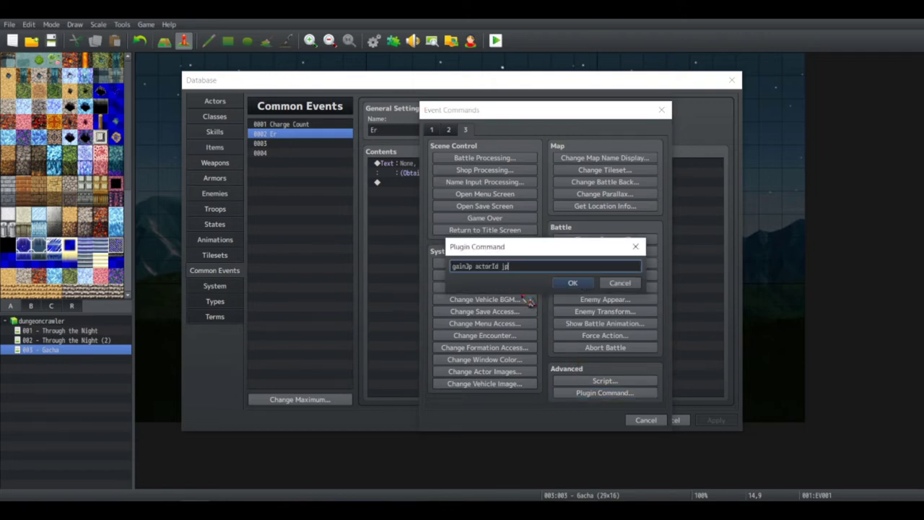
pyautogui.moveTo(508, 266); pyautogui.dragTo(497, 266)
pyautogui.click(482, 267)
pyautogui.hotkey('shift', 'End')
pyautogui.write('1 1')
pyautogui.click(571, 284)
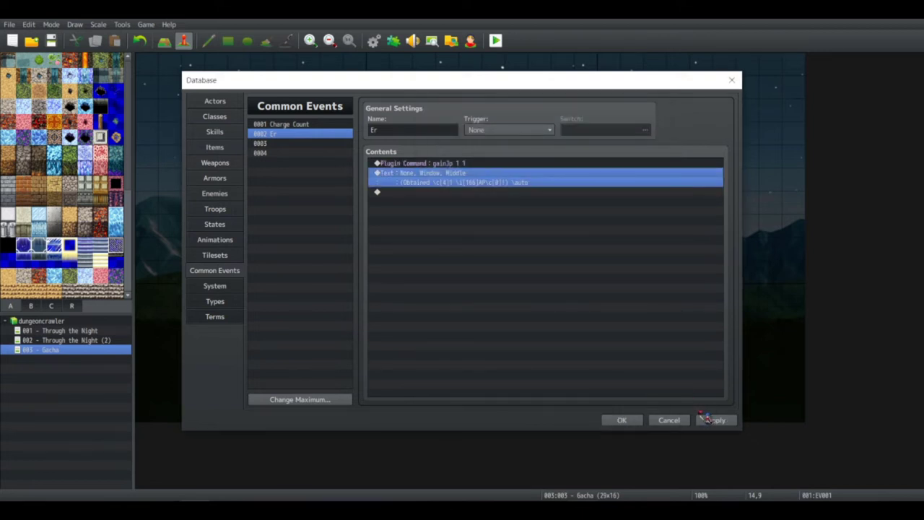
pyautogui.click(704, 419)
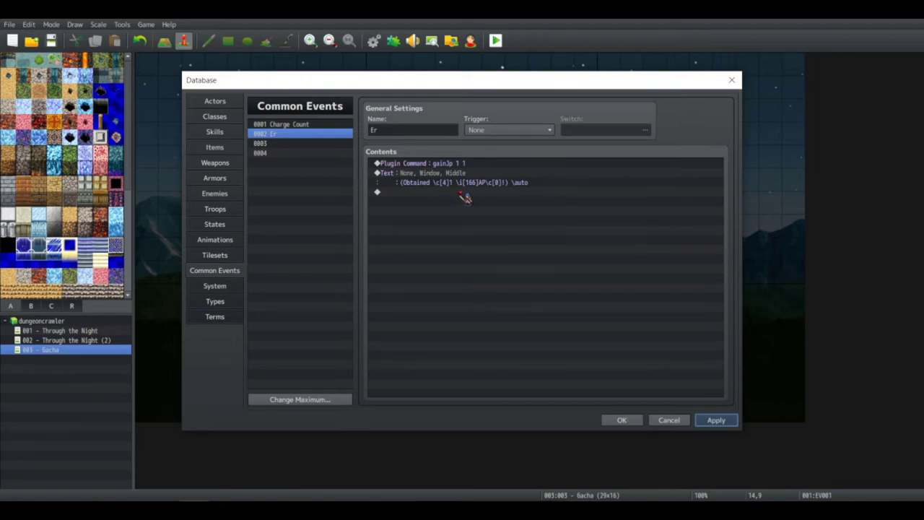
# Rename common event 0002 to "Erik"
pyautogui.press('Return')
pyautogui.click(409, 130)
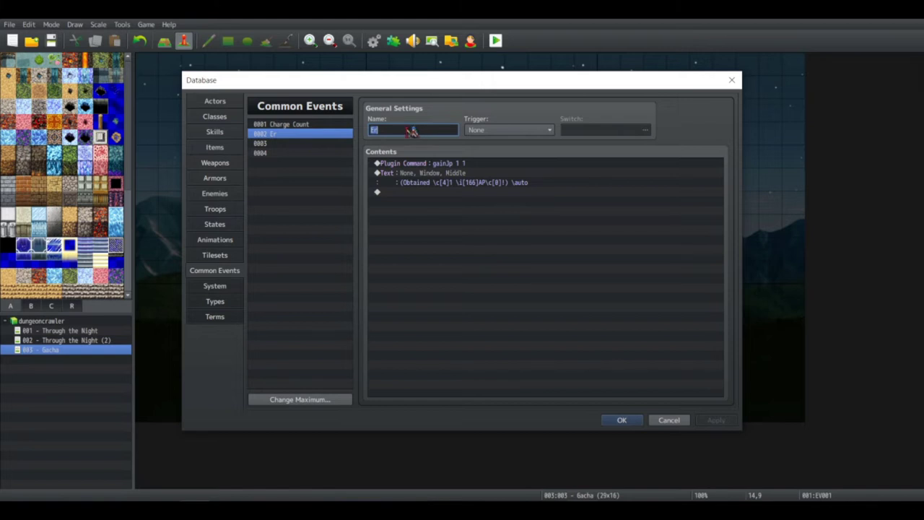
pyautogui.write('ik')
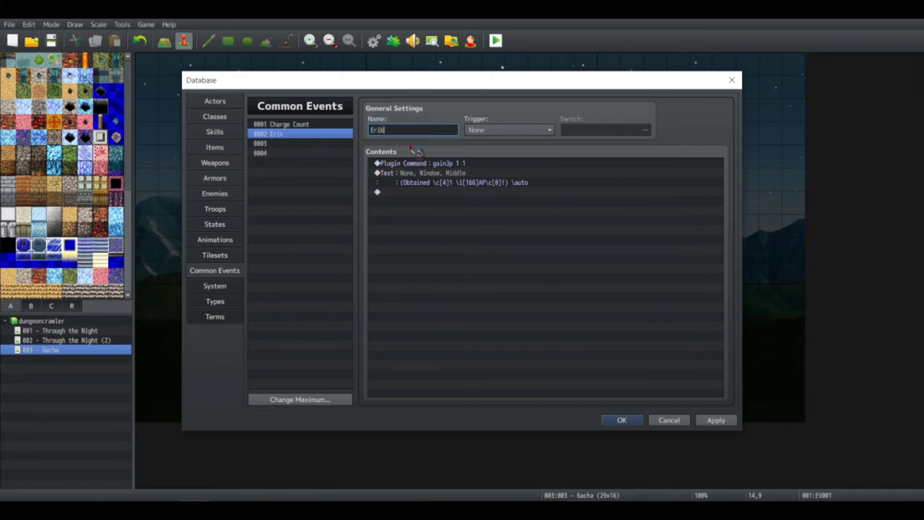
# Give item 0501 Avatar Soul a Common Event effect that runs common event 0002 Erik
pyautogui.click(205, 139)
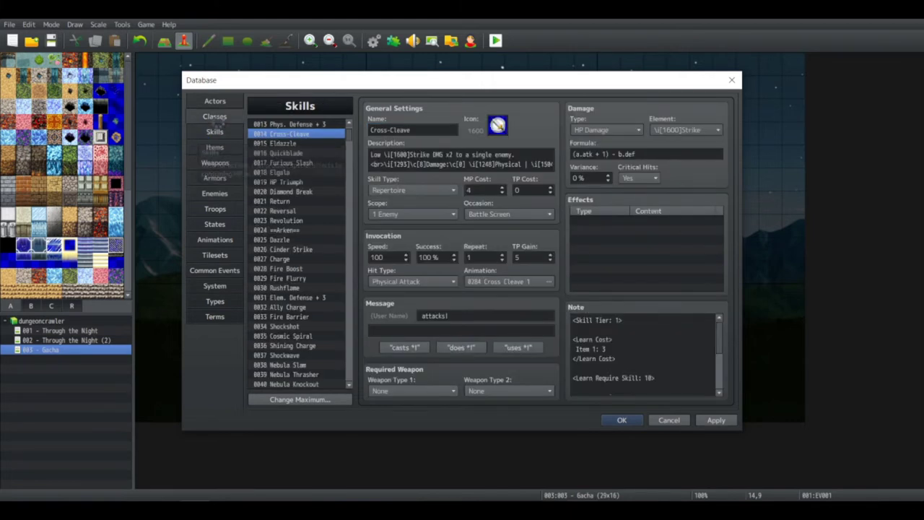
pyautogui.click(215, 117)
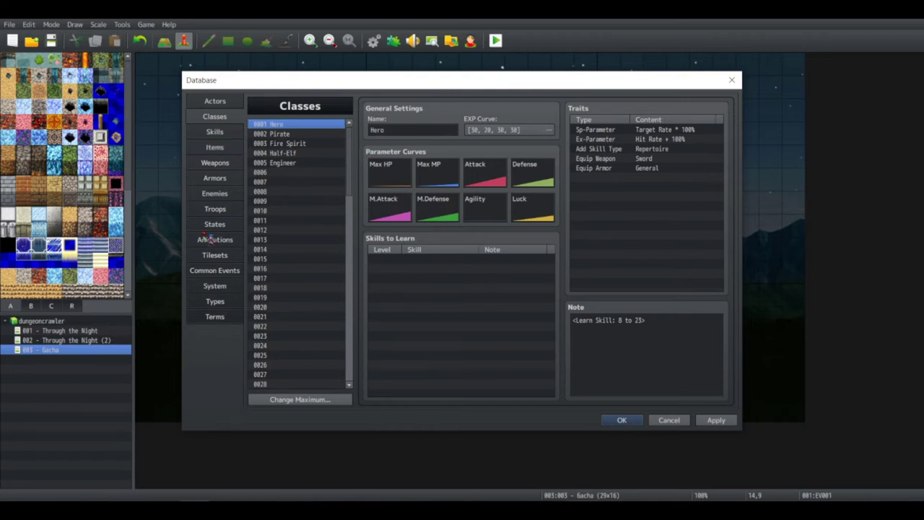
pyautogui.click(214, 146)
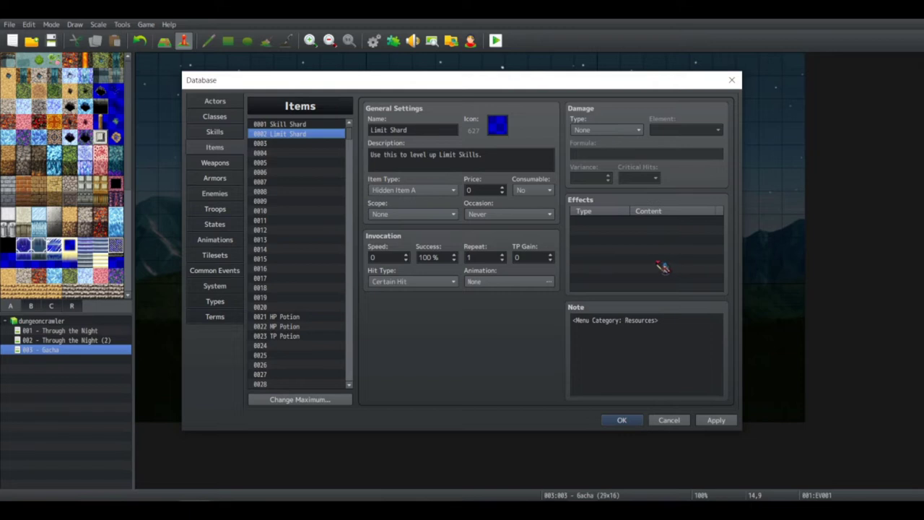
pyautogui.scroll(-2, 338, 240)
pyautogui.moveTo(350, 148); pyautogui.dragTo(351, 194)
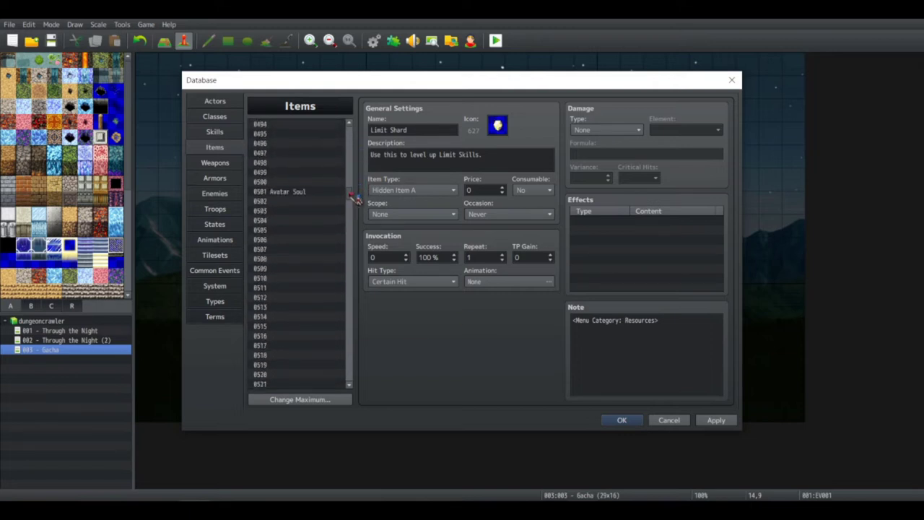
pyautogui.click(306, 192)
pyautogui.doubleClick(648, 256)
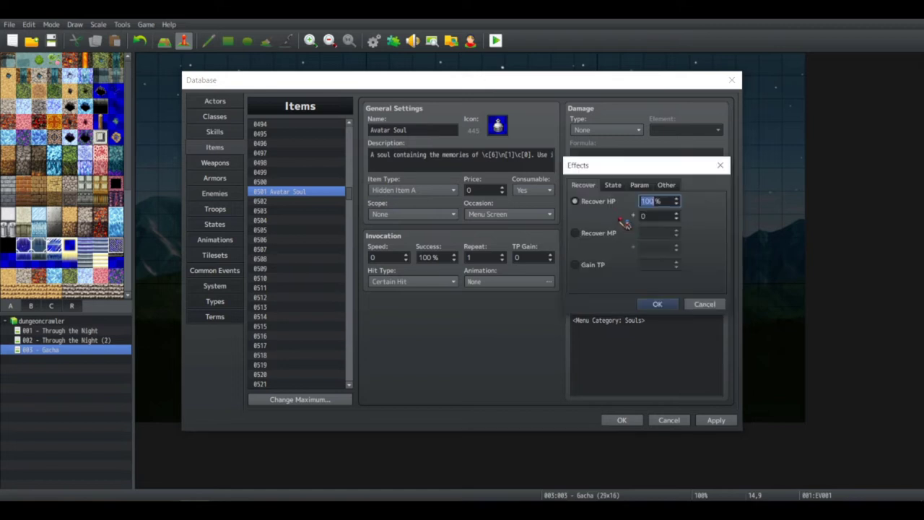
pyautogui.click(639, 186)
pyautogui.click(666, 186)
pyautogui.click(610, 267)
pyautogui.click(664, 269)
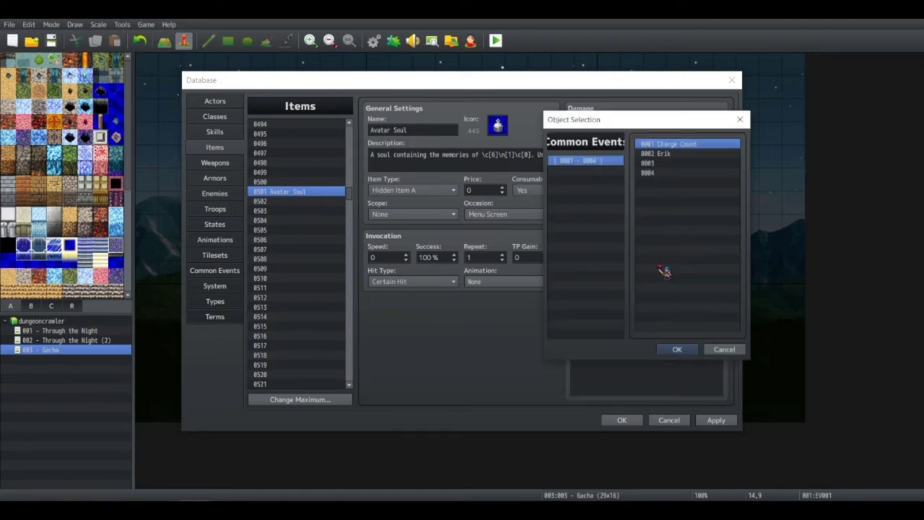
pyautogui.click(659, 154)
pyautogui.click(679, 350)
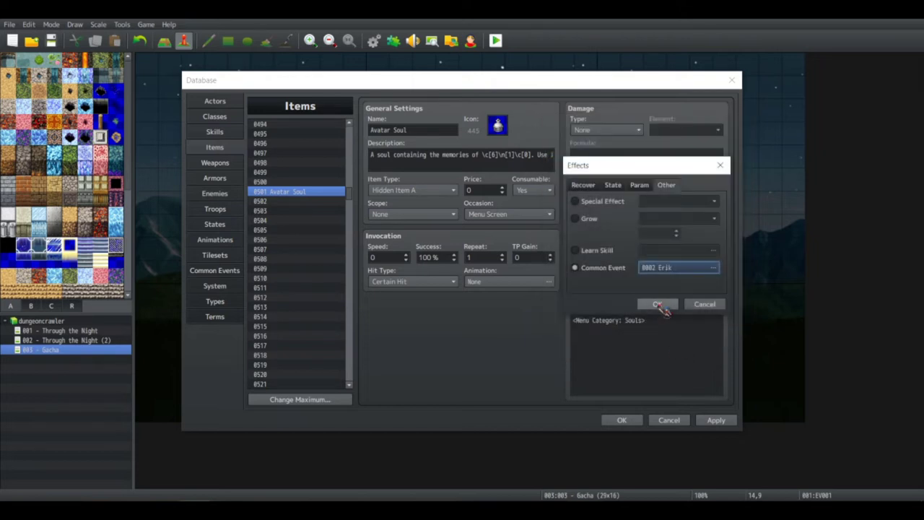
pyautogui.click(658, 308)
# Return to the common events and rename event 0002 to "Erik's Soul"
pyautogui.click(214, 270)
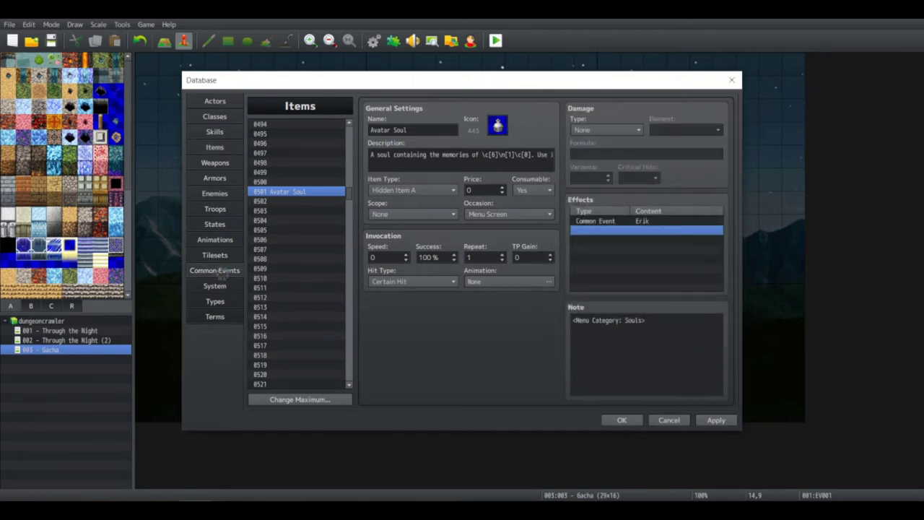
pyautogui.click(382, 129)
pyautogui.write("'s Soul")
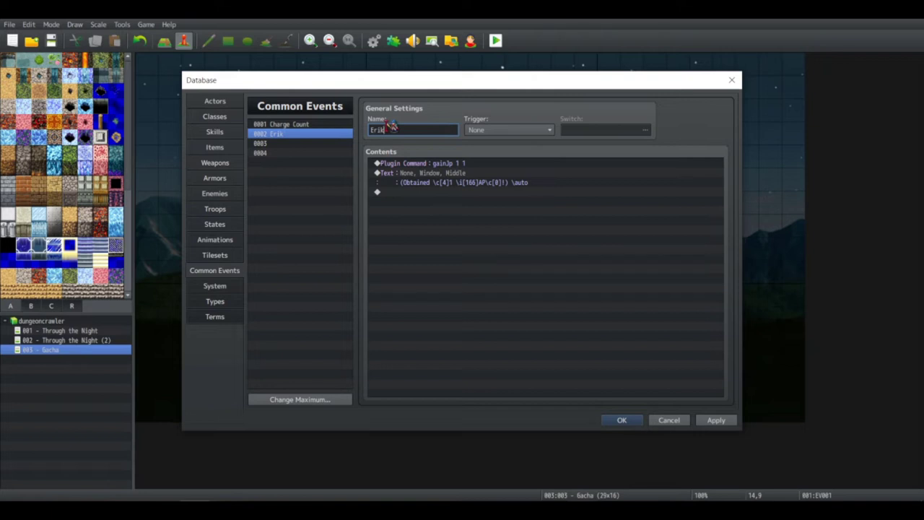
# Finish naming common event 0002 "Erik's Soul" and save the database changes
pyautogui.press('BackSpace')
pyautogui.press('BackSpace')
pyautogui.click(629, 421)
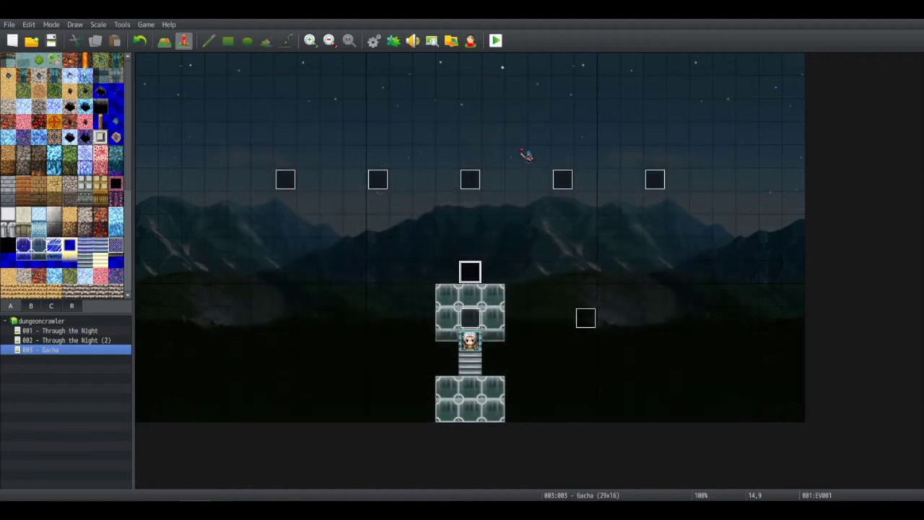
# Start a playtest, walk the character up onto the platform, and check each party member's AP in the game menu
pyautogui.click(498, 42)
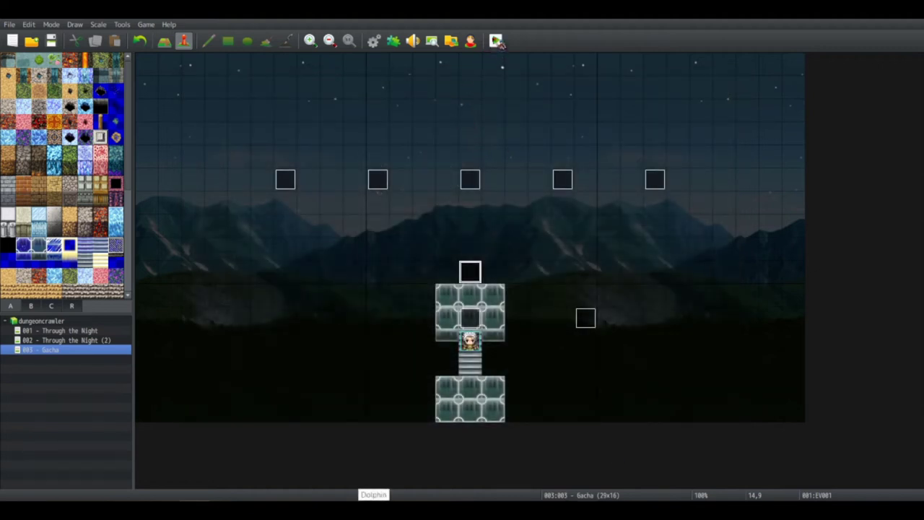
pyautogui.click(497, 42)
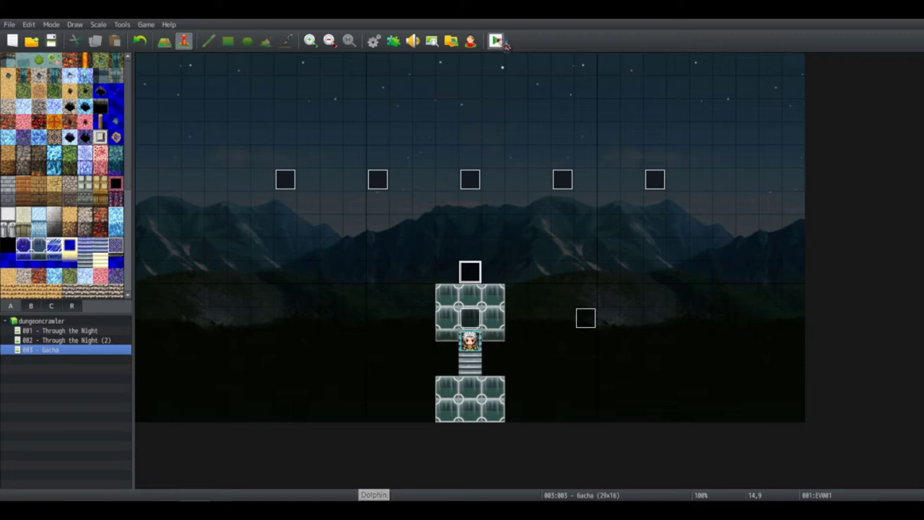
pyautogui.click(422, 273)
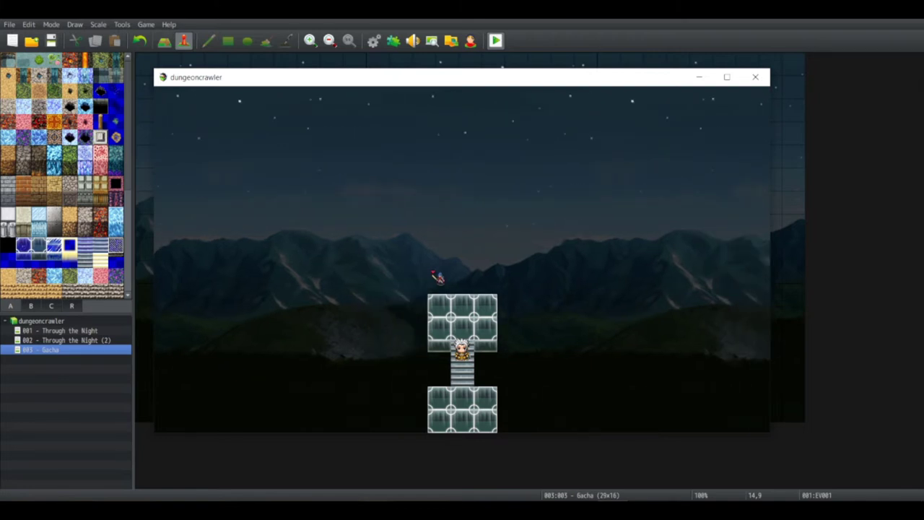
pyautogui.press('Up')
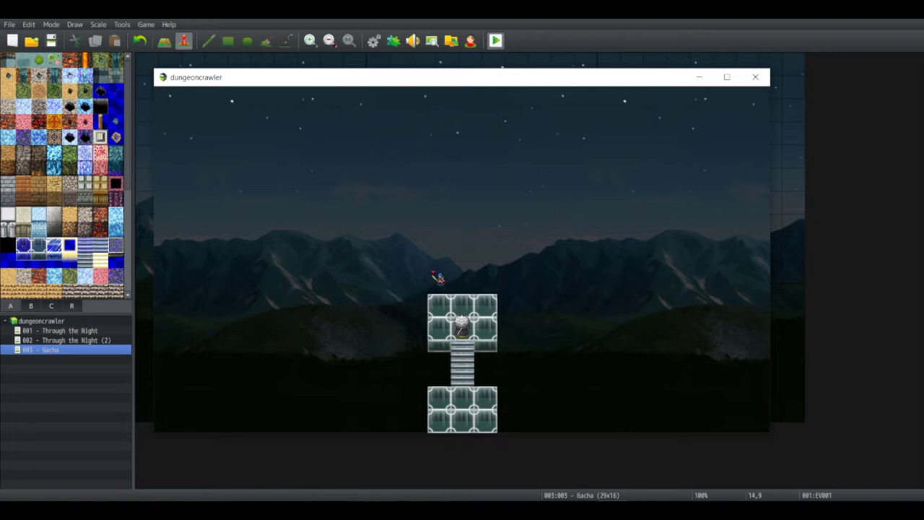
pyautogui.press('Escape')
pyautogui.press('Return')
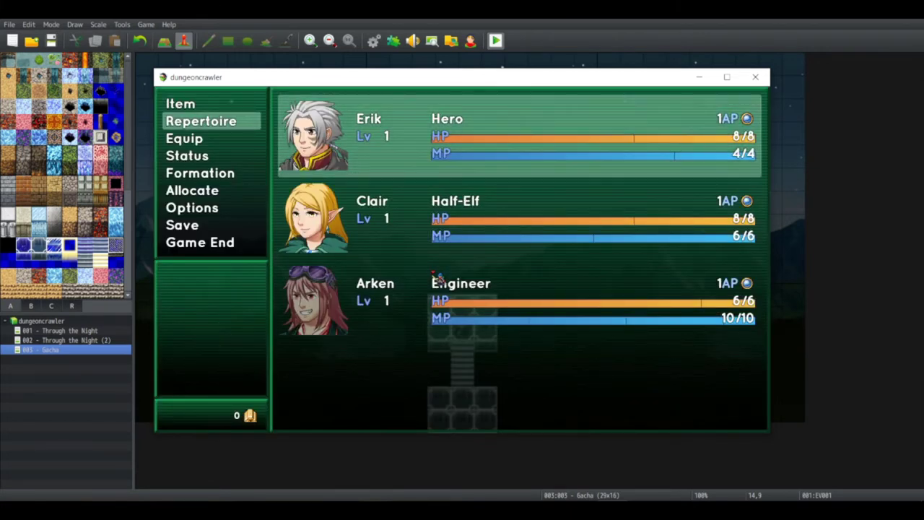
# Use an Avatar Soul from the Souls category of the in-game item menu
pyautogui.press('Escape')
pyautogui.press('Up')
pyautogui.press('Return')
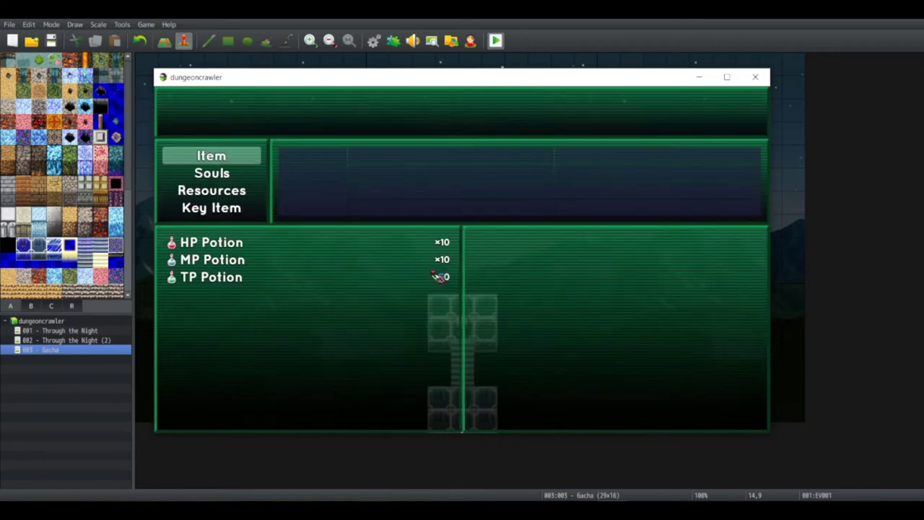
pyautogui.press('Down')
pyautogui.press('Return')
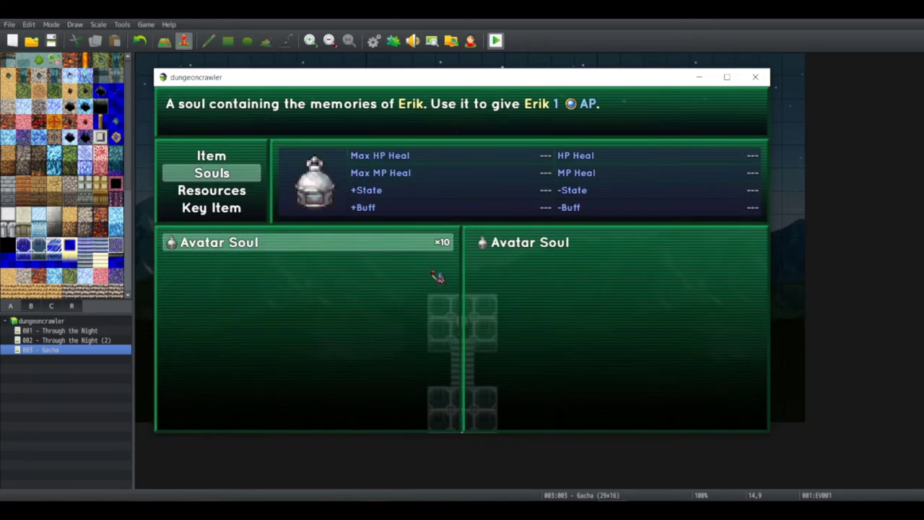
pyautogui.press('Return')
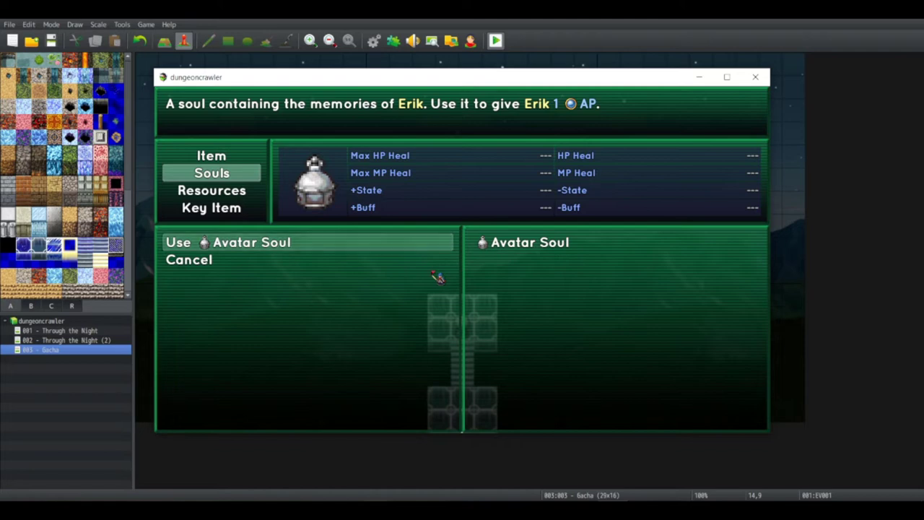
pyautogui.press('Return')
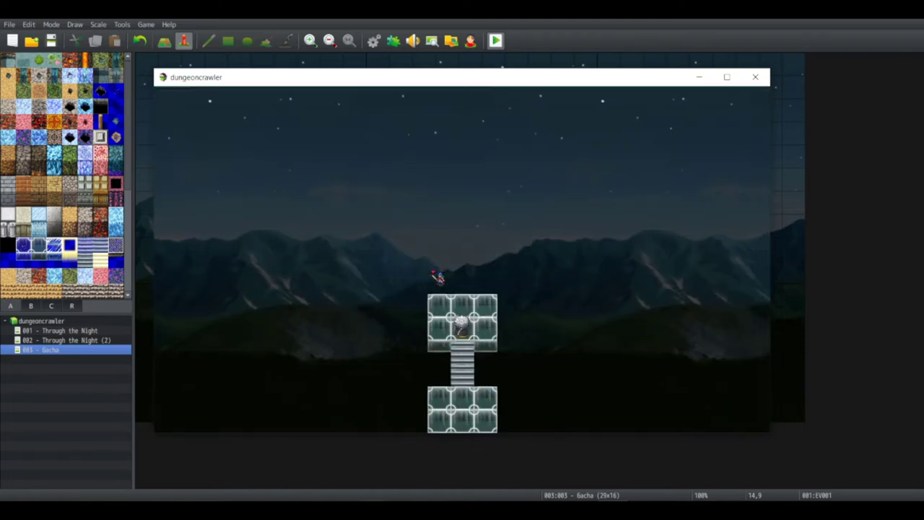
# Reopen the game menu and check the party's AP after using the soul
pyautogui.press('Escape')
pyautogui.press('Down')
pyautogui.press('Return')
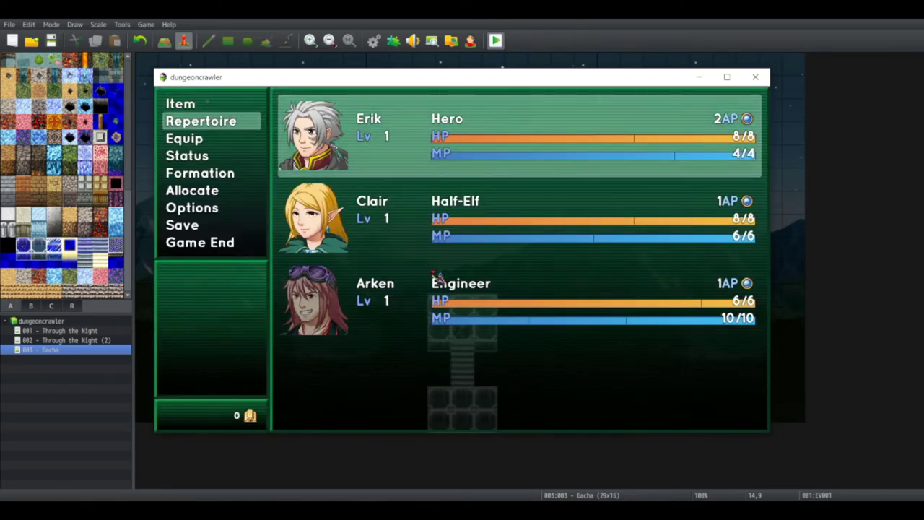
pyautogui.press('Return')
pyautogui.press('Escape')
# Open Erik's stat allocation screen from the in-game menu
pyautogui.press('Down')
pyautogui.press('Down')
pyautogui.press('Down')
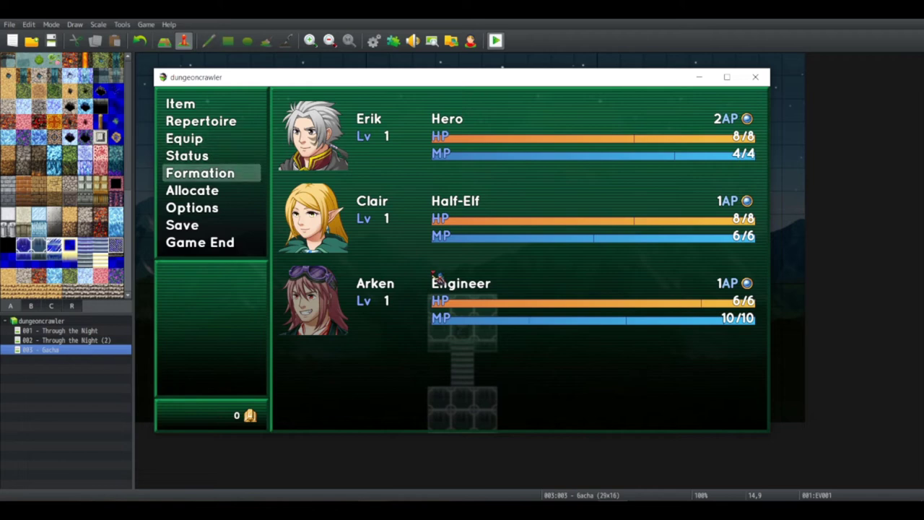
pyautogui.press('Down')
pyautogui.press('Return')
pyautogui.press('Return')
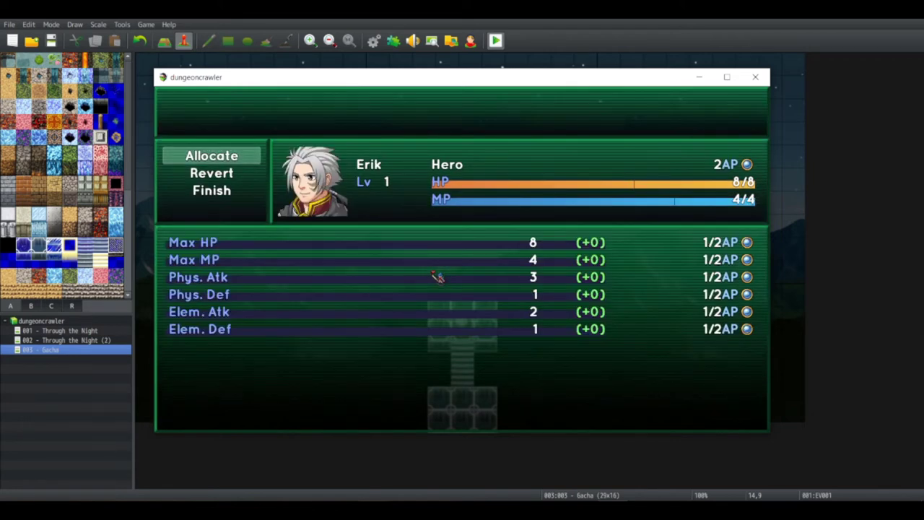
# Allocate 2 AP to Erik's Max MP and close the playtest
pyautogui.press('Return')
pyautogui.press('Down')
pyautogui.press('Down')
pyautogui.press('Up')
pyautogui.press('Return')
pyautogui.press('Return')
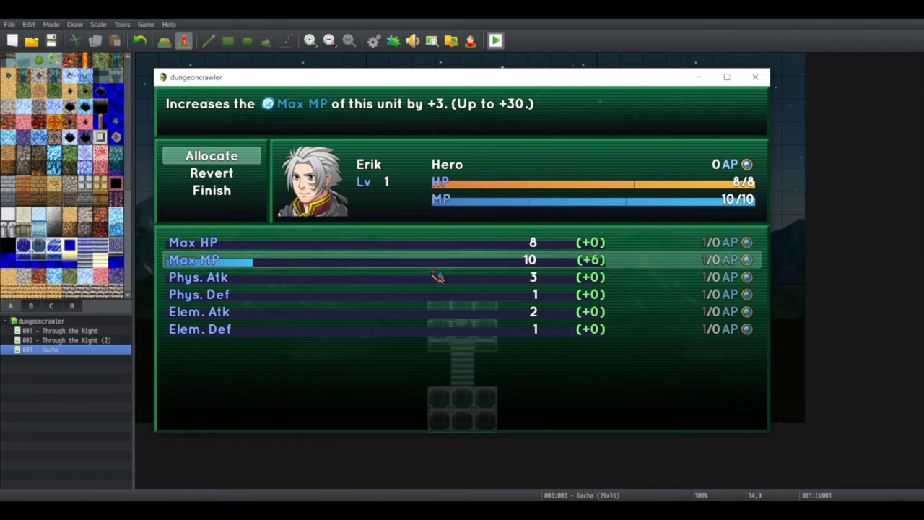
pyautogui.press('Down')
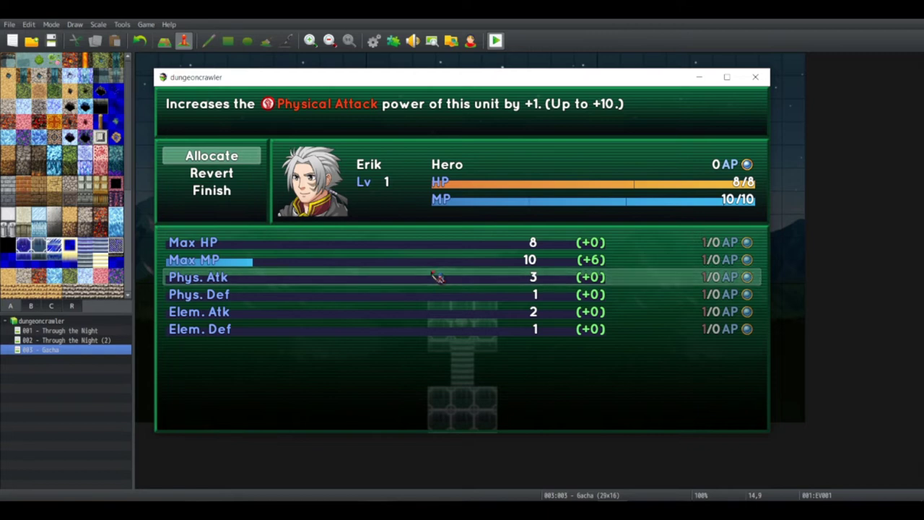
pyautogui.click(768, 77)
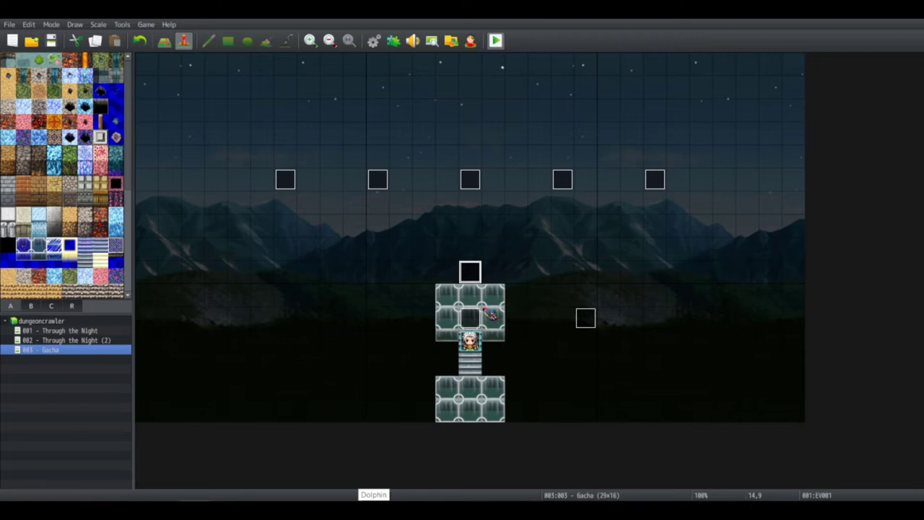
# Reopen the database and start a Control Variables command at the end of common event 0002 Erik's Soul
pyautogui.click(123, 25)
pyautogui.click(132, 39)
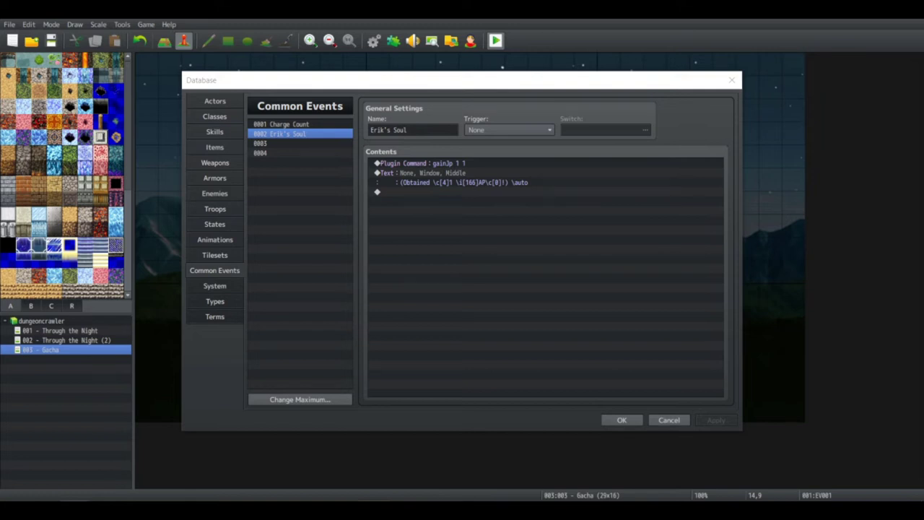
pyautogui.click(431, 194)
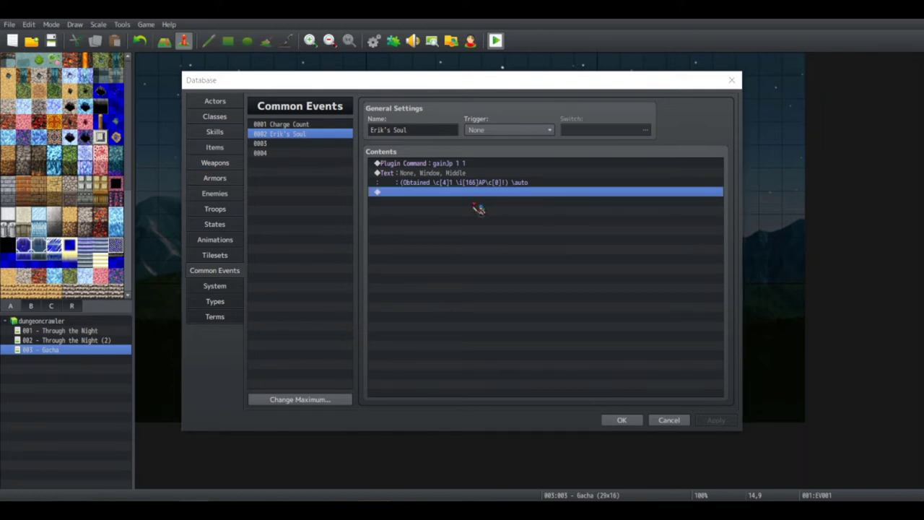
pyautogui.doubleClick(479, 192)
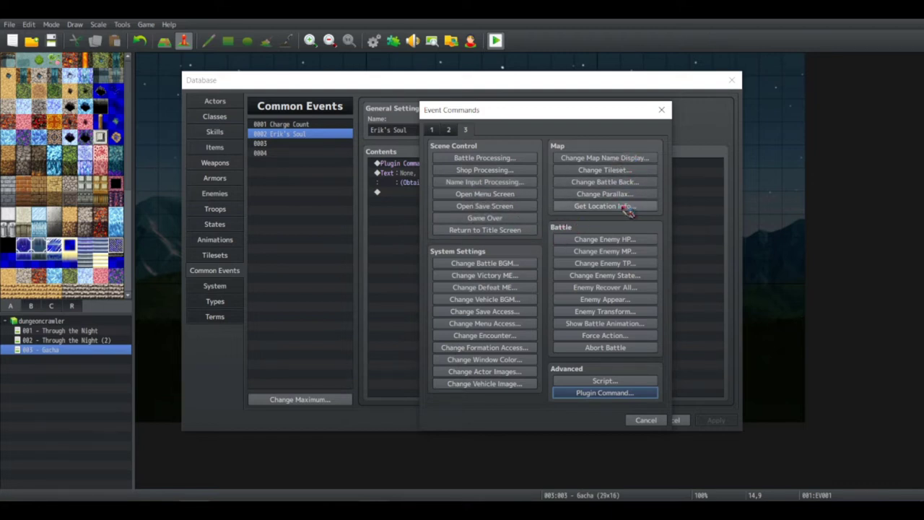
pyautogui.click(448, 130)
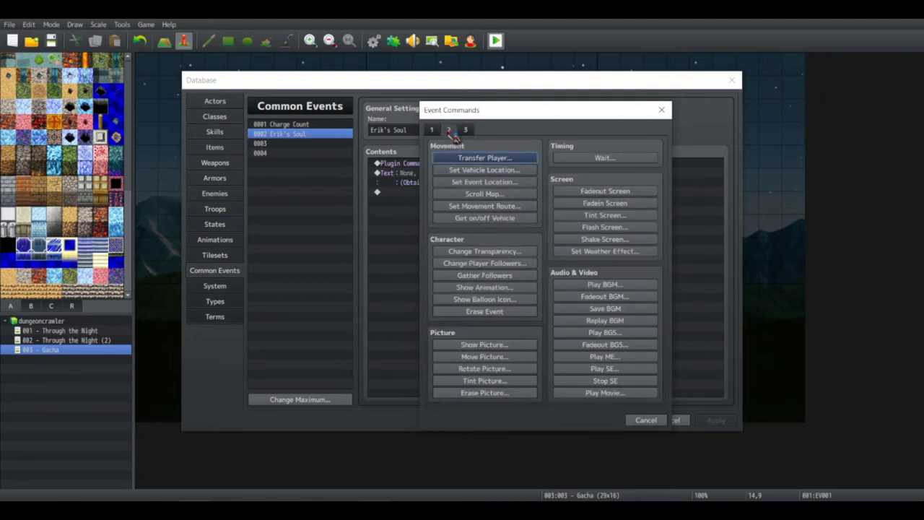
pyautogui.click(432, 130)
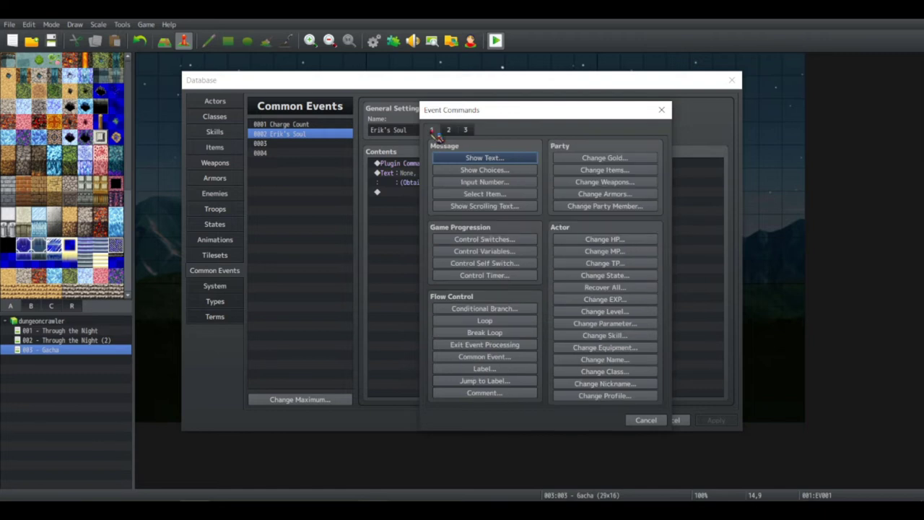
pyautogui.click(498, 252)
# Examine the variable and operand options of Control Variables, ending on Game Data as the operand
pyautogui.click(464, 215)
pyautogui.click(465, 200)
pyautogui.click(521, 203)
pyautogui.click(640, 141)
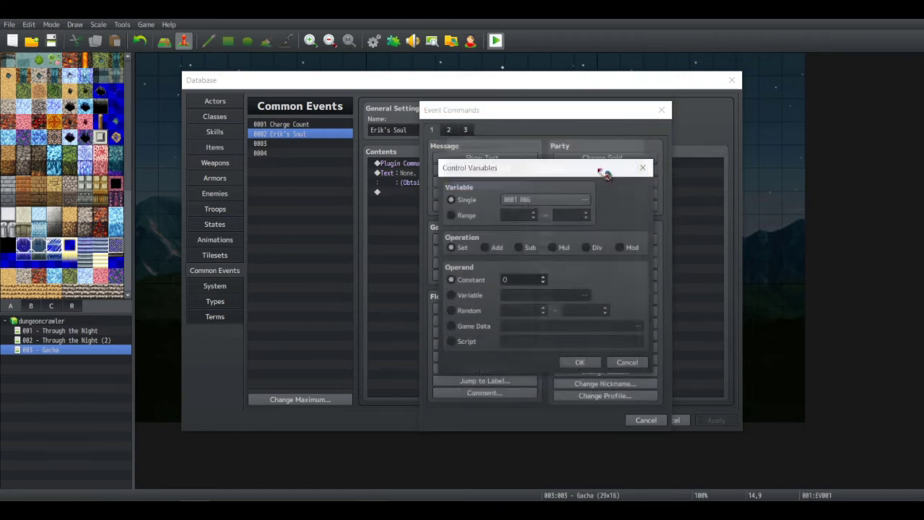
pyautogui.click(478, 295)
pyautogui.click(478, 311)
pyautogui.click(479, 326)
pyautogui.click(476, 341)
pyautogui.click(474, 326)
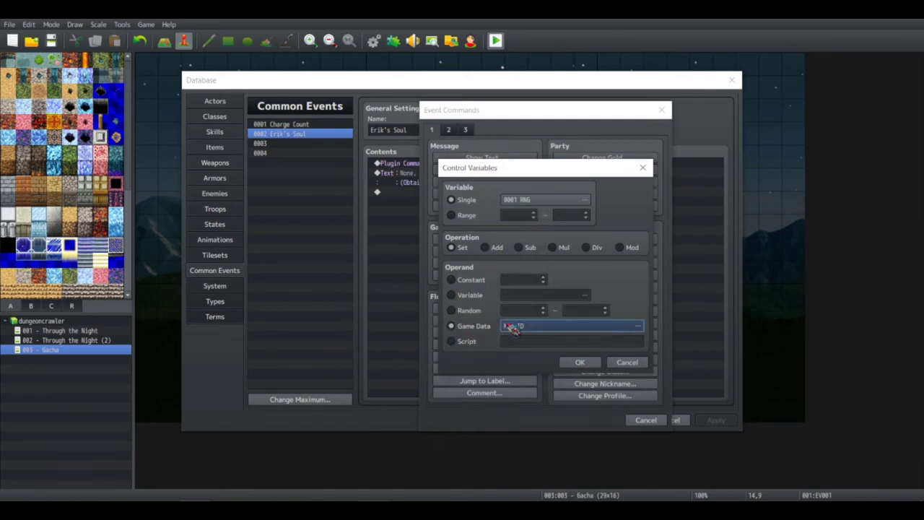
# Open the Game Data choices, choose Actor as the source, and browse the actor list, keeping 0001 Erik
pyautogui.click(511, 325)
pyautogui.click(468, 263)
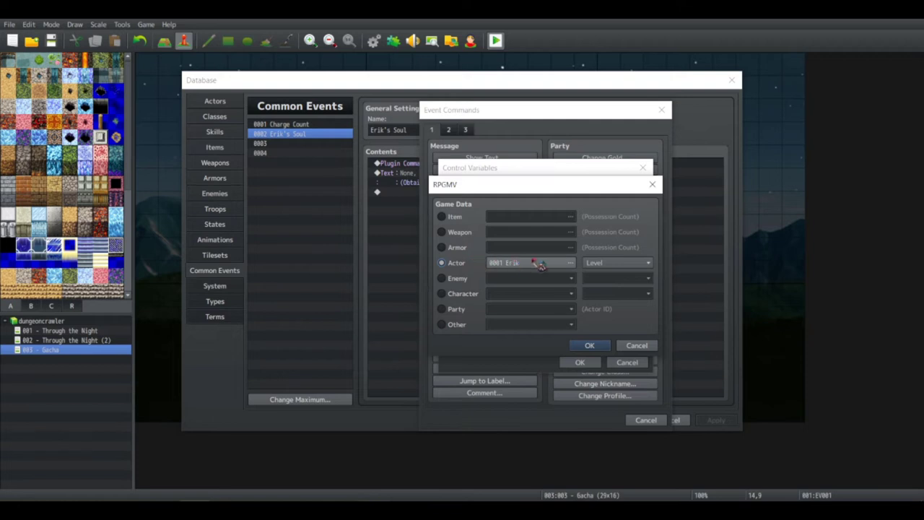
pyautogui.click(540, 264)
pyautogui.click(504, 219)
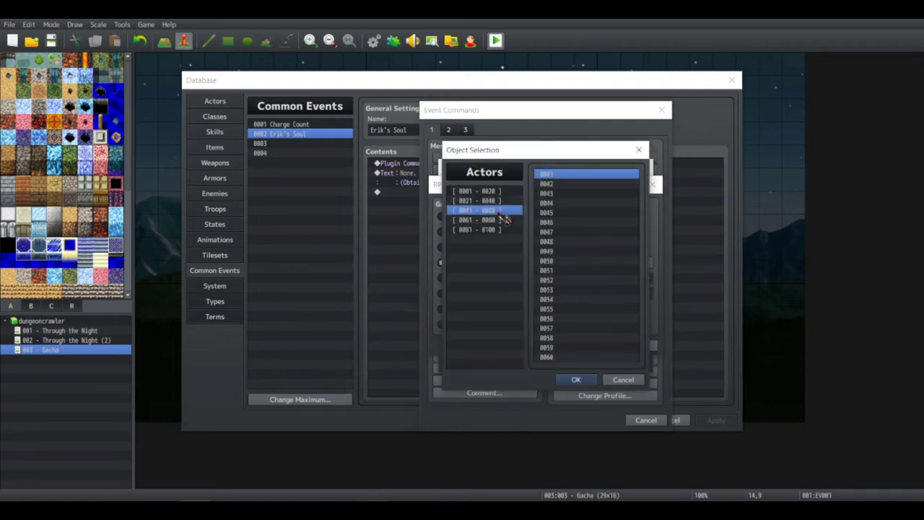
pyautogui.click(509, 191)
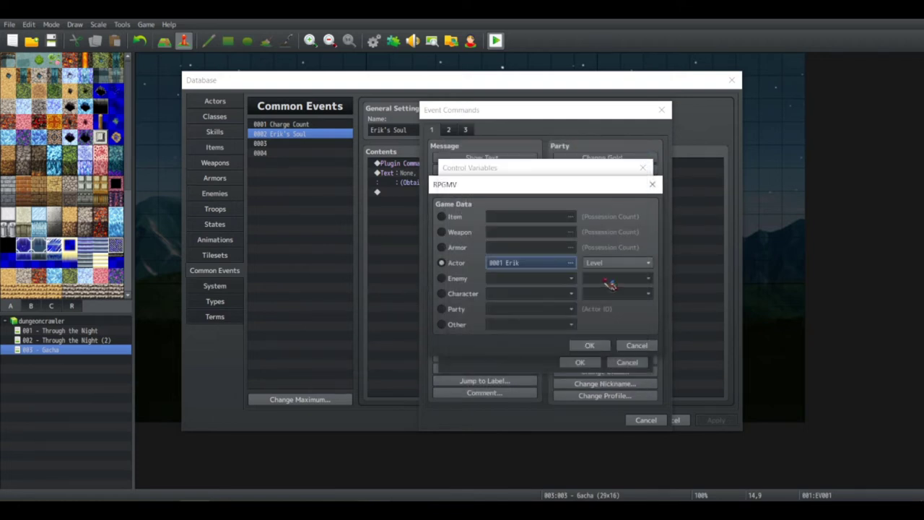
# Examine the Character, Party and Other game data sources for a value related to AP
pyautogui.click(467, 294)
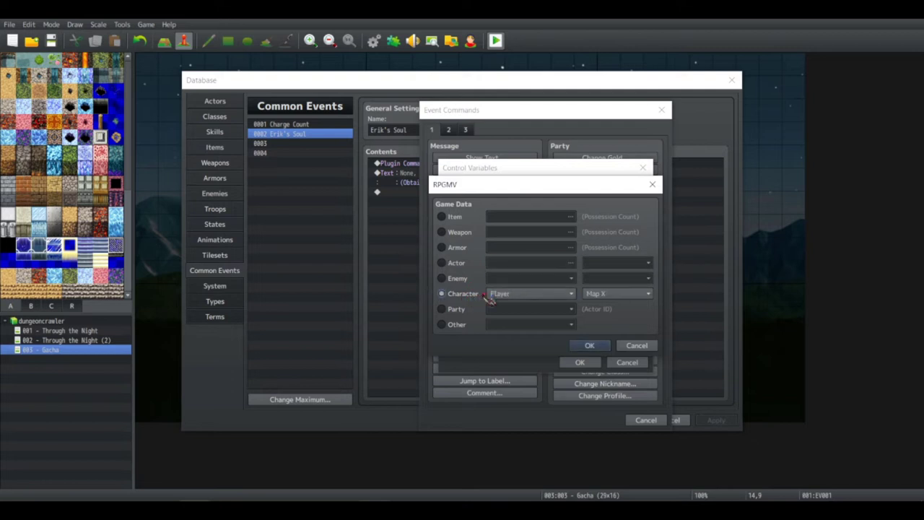
pyautogui.click(555, 295)
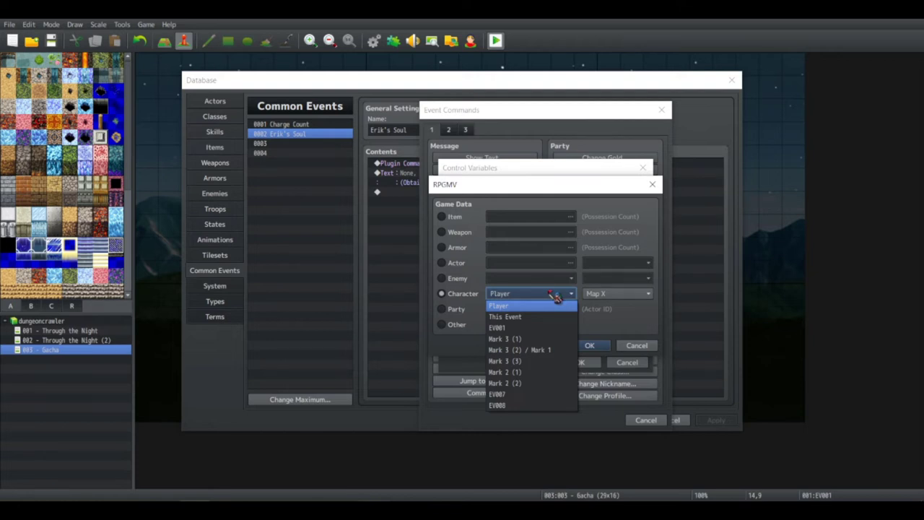
pyautogui.click(466, 317)
pyautogui.click(441, 309)
pyautogui.click(531, 309)
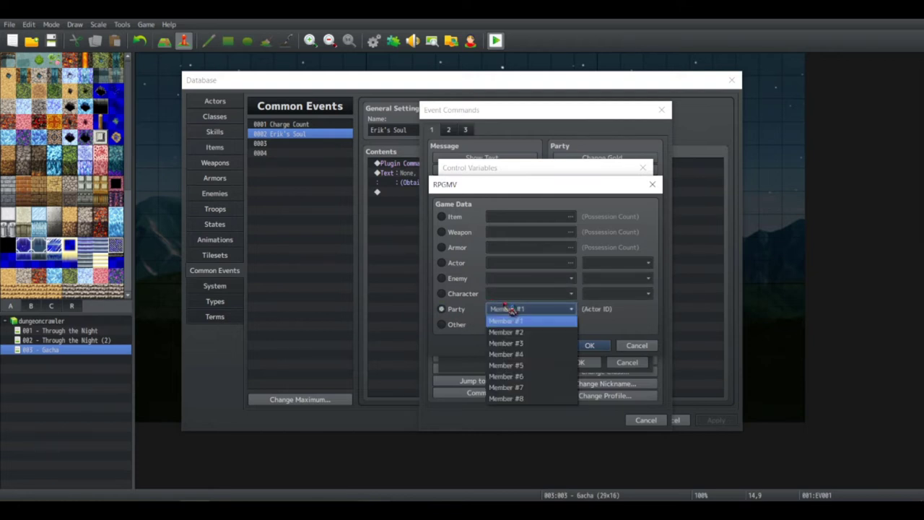
pyautogui.click(469, 329)
pyautogui.click(457, 324)
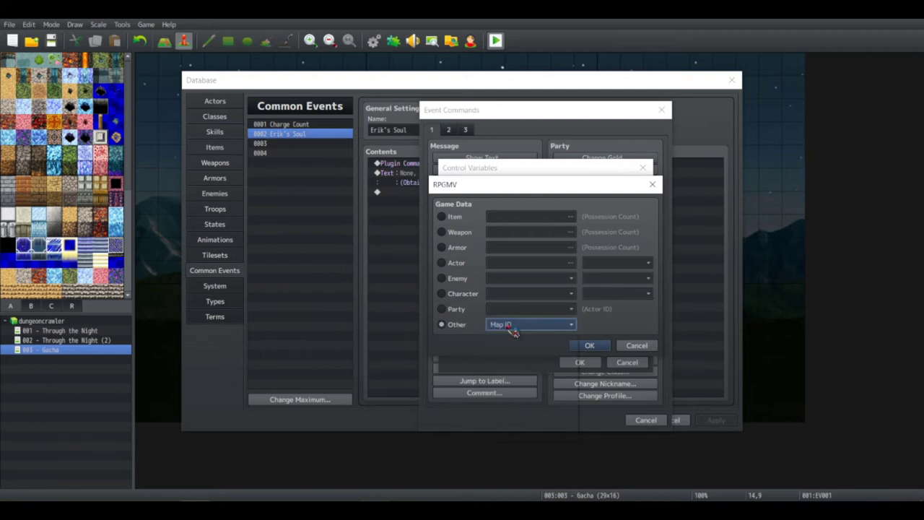
pyautogui.click(509, 325)
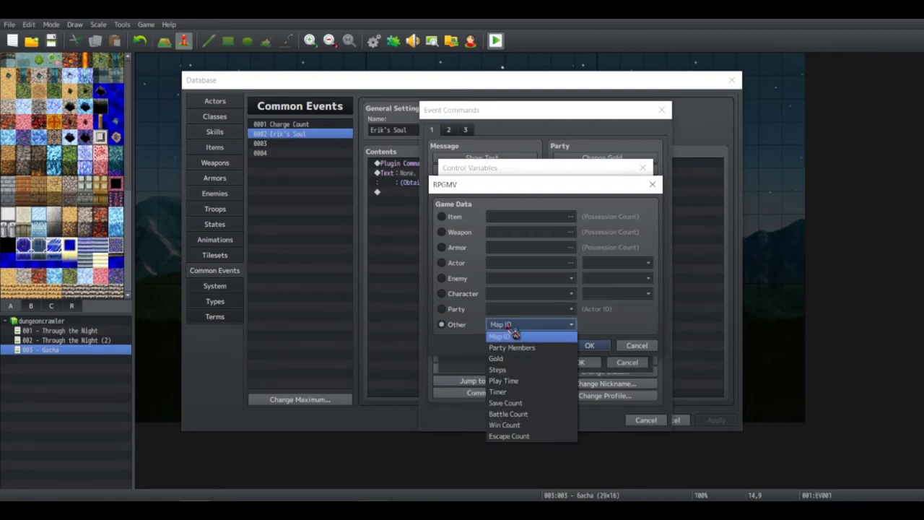
# Examine the Item, Weapon and Armor sources and the parameters available for actor 0001 Erik
pyautogui.click(454, 218)
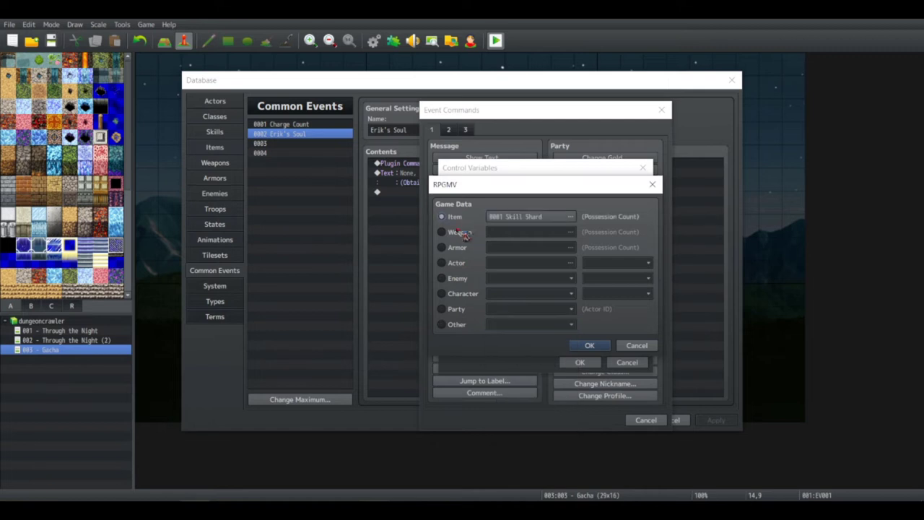
pyautogui.click(462, 233)
pyautogui.click(461, 248)
pyautogui.click(457, 263)
pyautogui.click(607, 263)
pyautogui.click(607, 263)
pyautogui.click(607, 264)
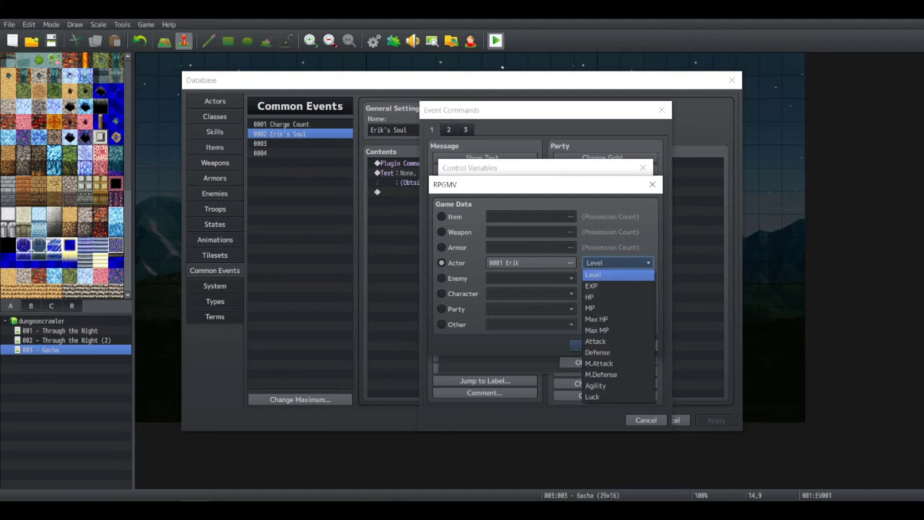
pyautogui.press('Escape')
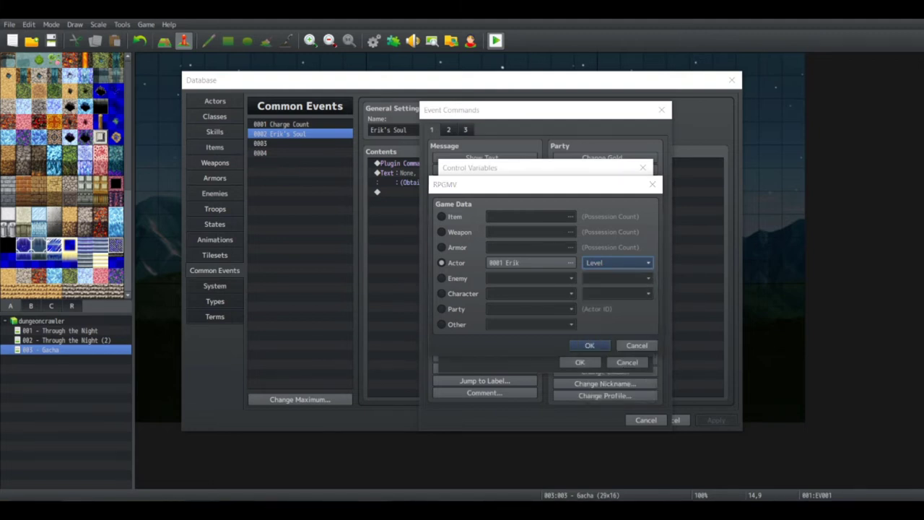
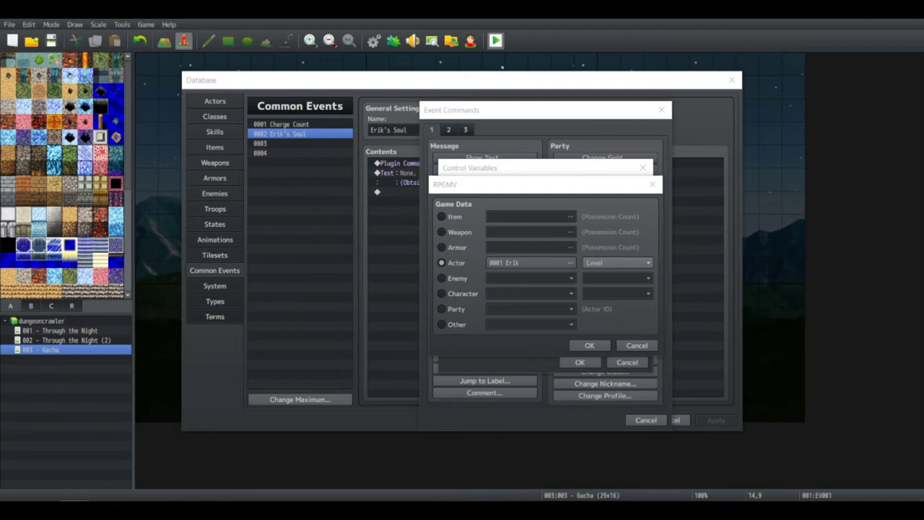
pyautogui.hotkey('alt', 'Tab')
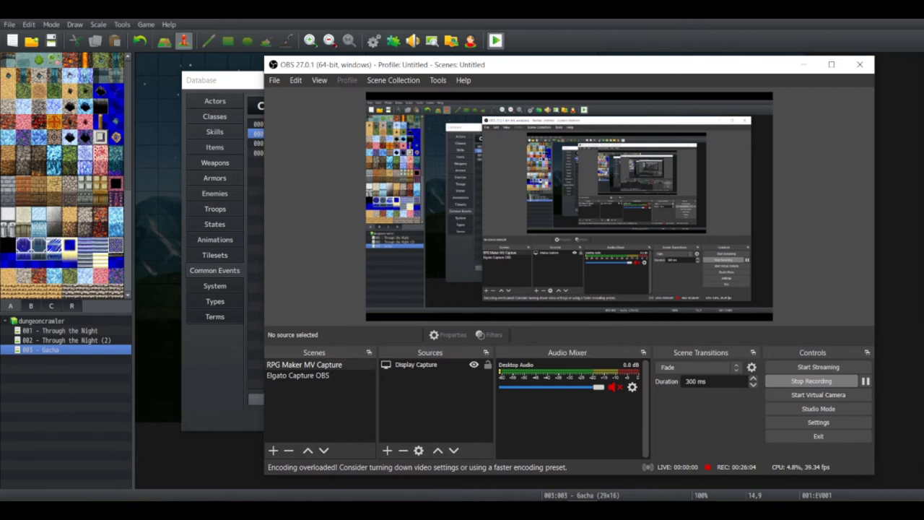
pyautogui.hotkey('alt', 'Tab')
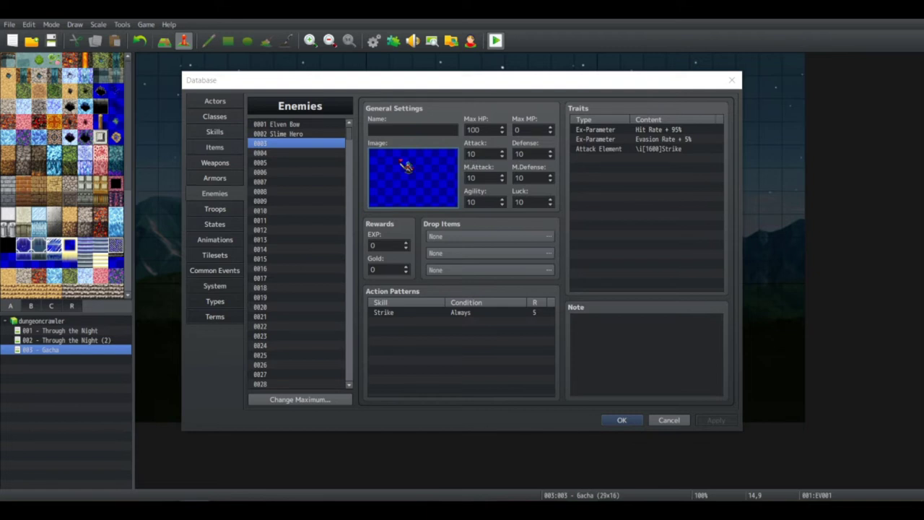
# Open the image choices for enemy 0003 and preview the Clockwork battlers, including Gigas, Iron Maiden, Prototype and Juggernaut
pyautogui.doubleClick(407, 166)
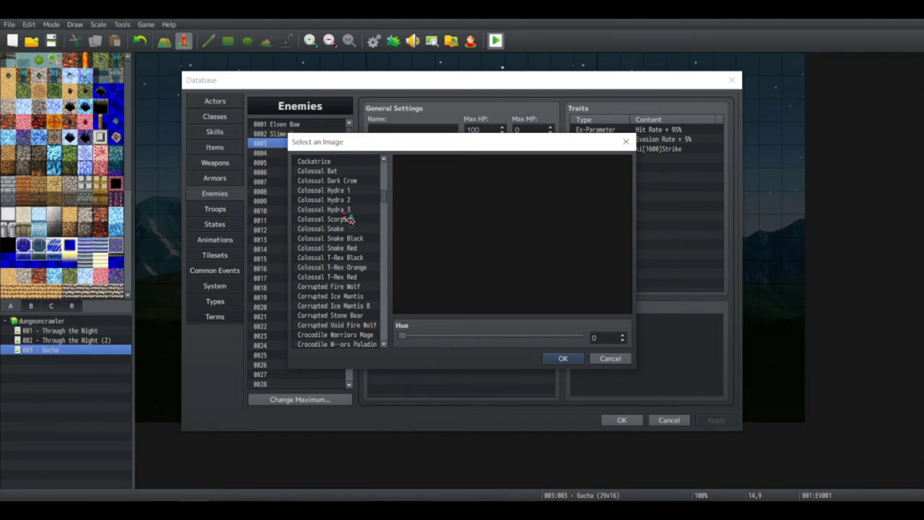
pyautogui.scroll(6, 347, 219)
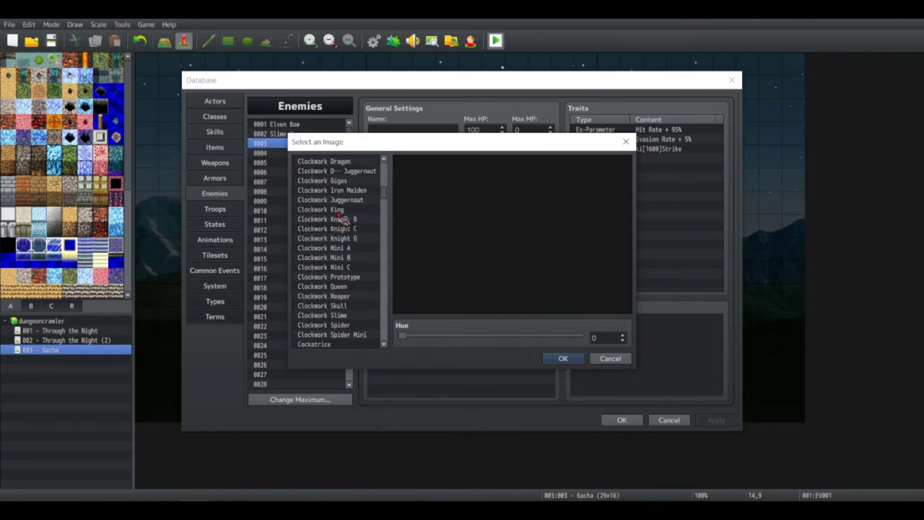
pyautogui.click(350, 181)
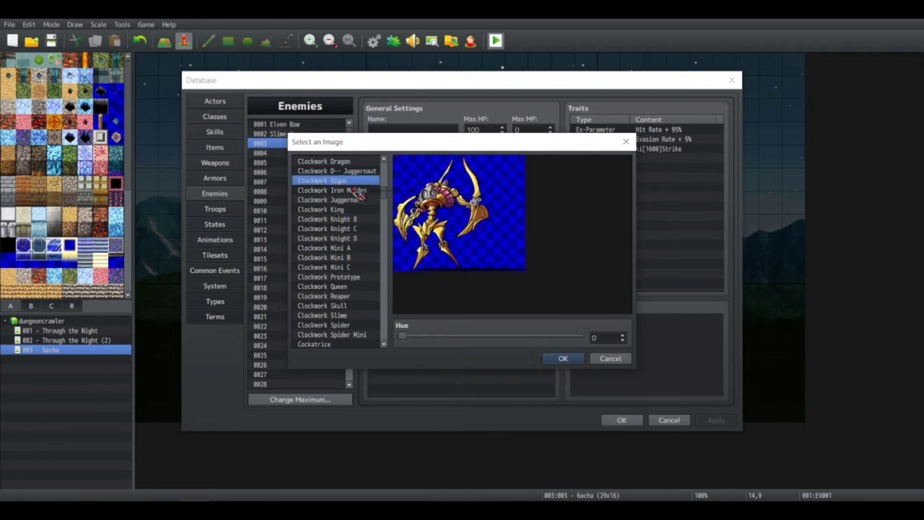
pyautogui.press('Down')
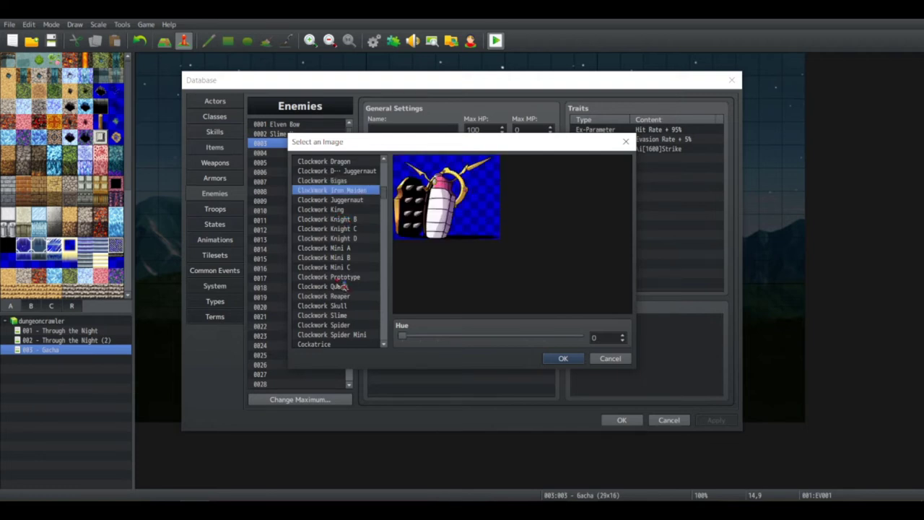
pyautogui.click(341, 277)
pyautogui.scroll(2, 345, 253)
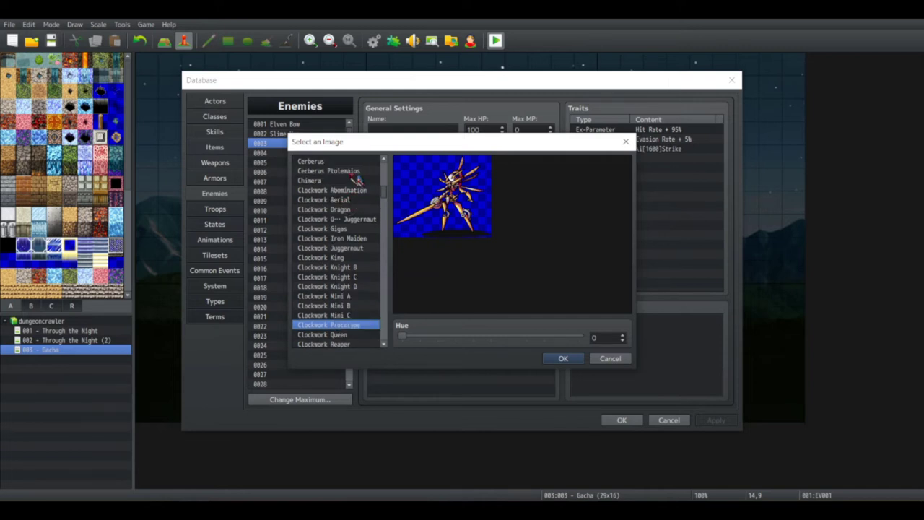
pyautogui.click(347, 200)
pyautogui.click(345, 190)
pyautogui.click(342, 210)
pyautogui.click(338, 229)
pyautogui.click(329, 239)
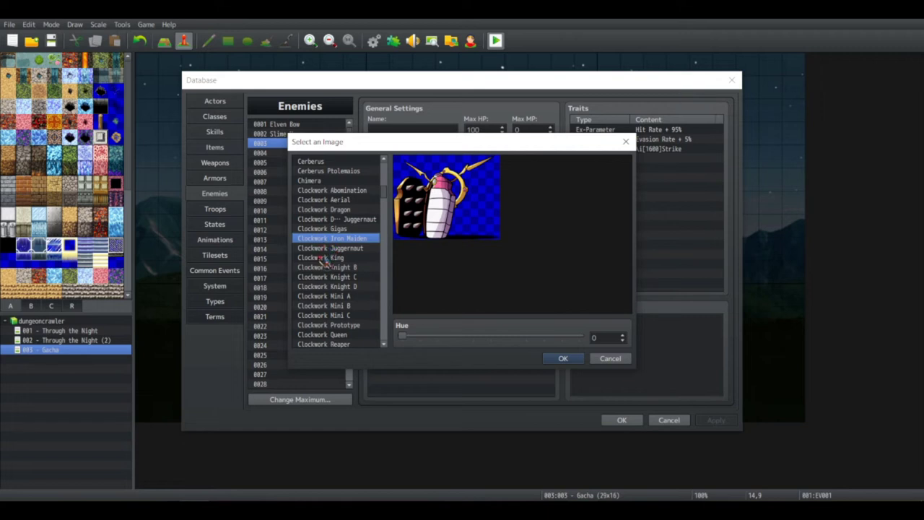
pyautogui.rightClick(329, 251)
# Browse the rest of the battler image list and preview Boss Zeograth as a candidate for enemy 0003
pyautogui.scroll(-10, 355, 238)
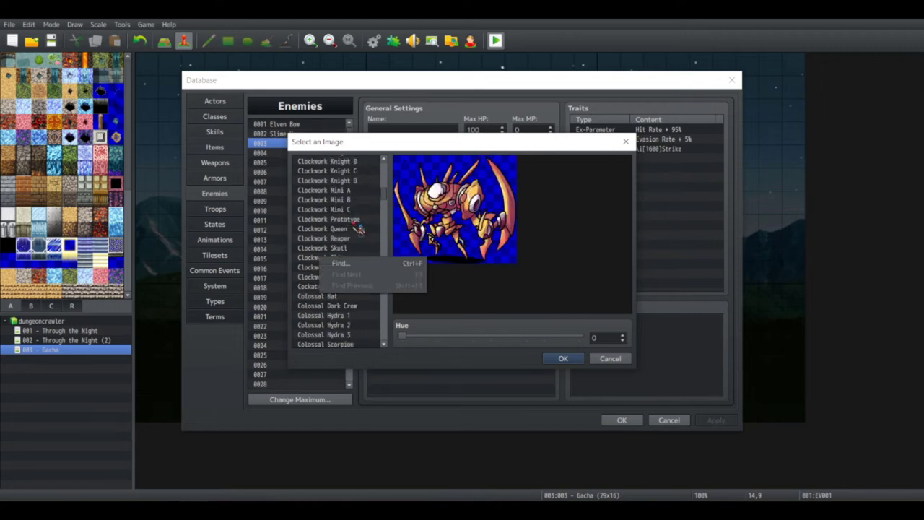
pyautogui.scroll(-1, 340, 289)
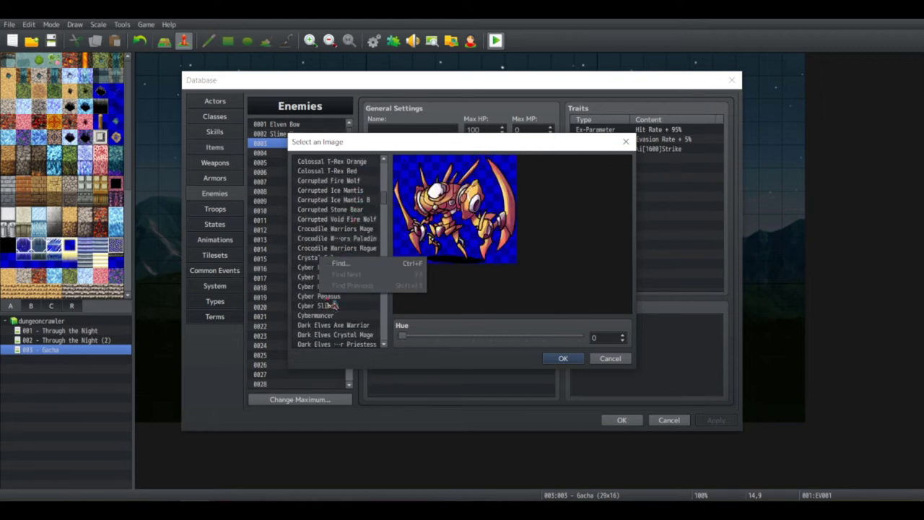
pyautogui.scroll(8, 372, 312)
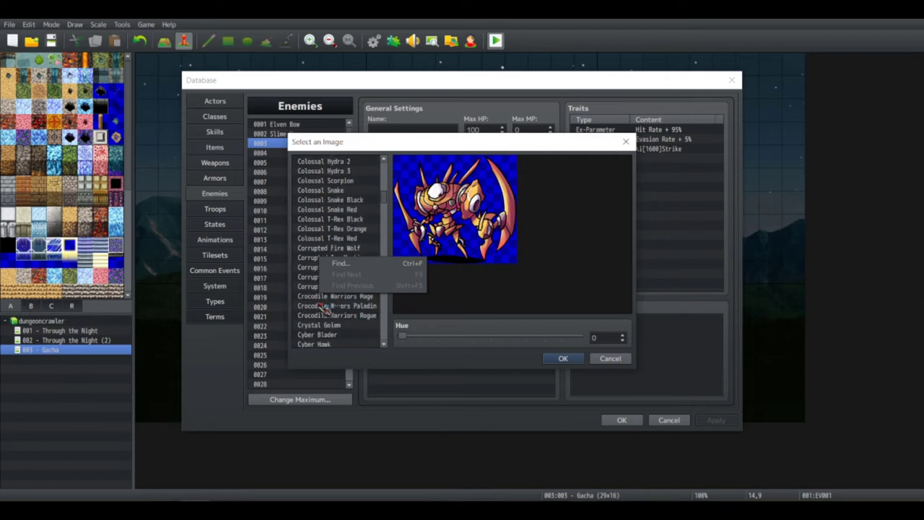
pyautogui.scroll(4, 349, 309)
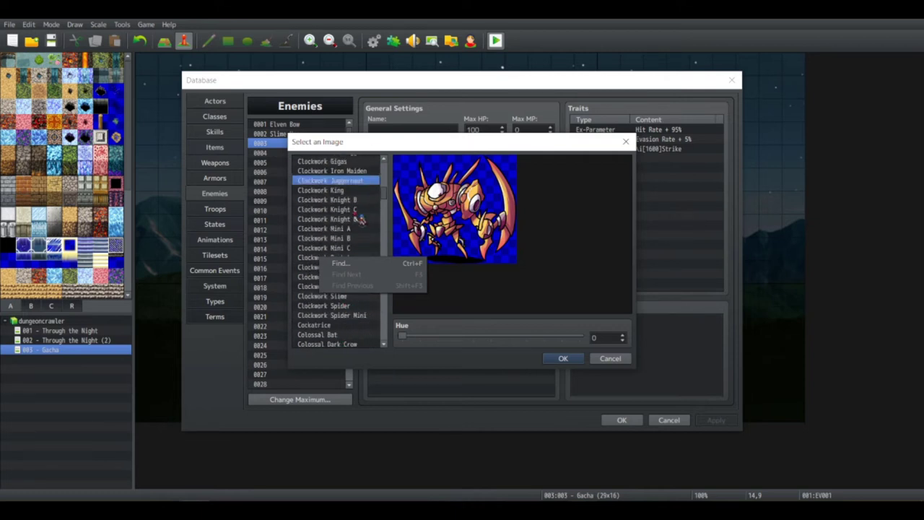
pyautogui.scroll(3, 359, 216)
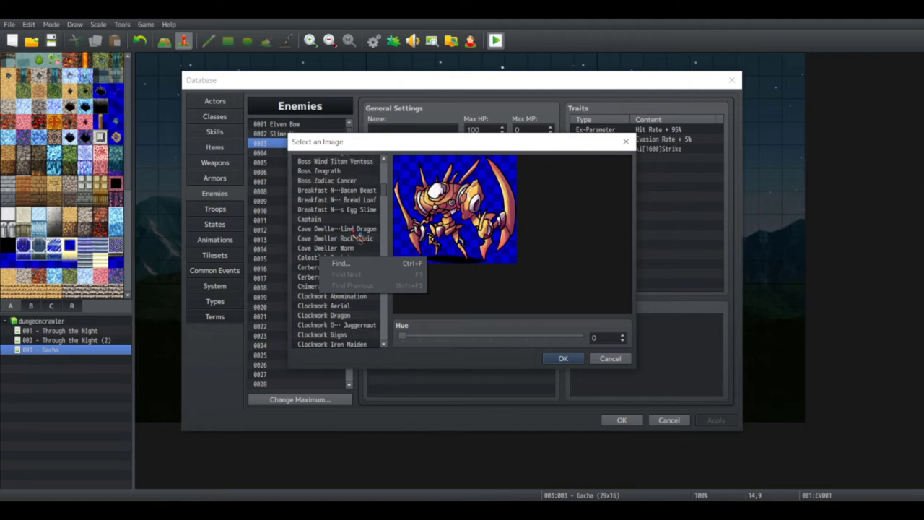
pyautogui.scroll(3, 358, 237)
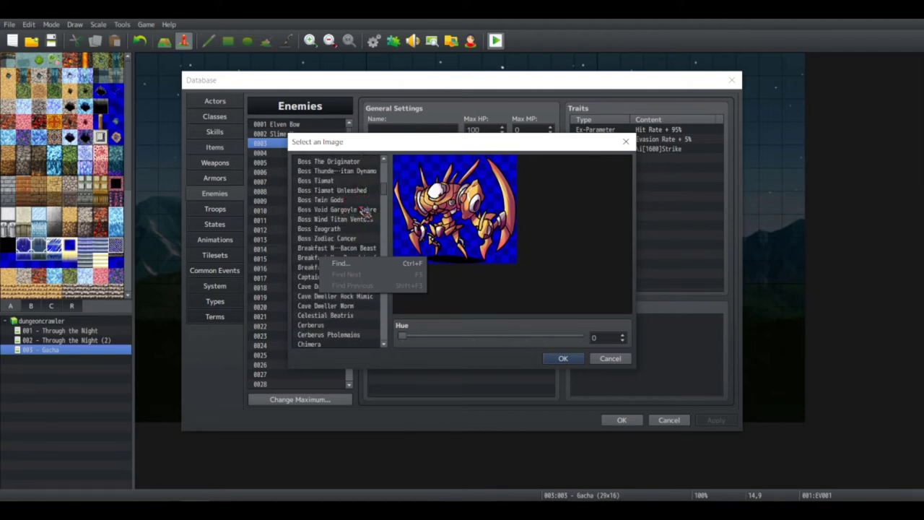
pyautogui.click(355, 229)
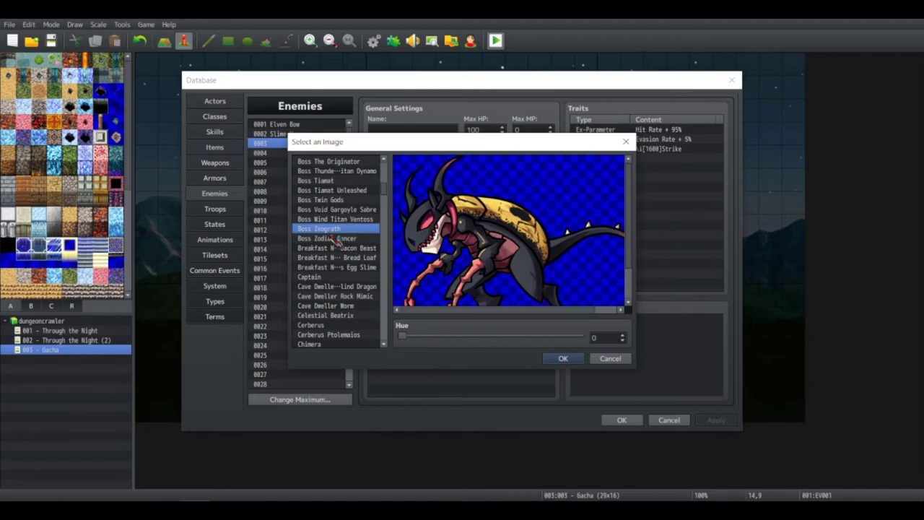
pyautogui.click(340, 239)
pyautogui.scroll(2, 336, 249)
pyautogui.click(333, 267)
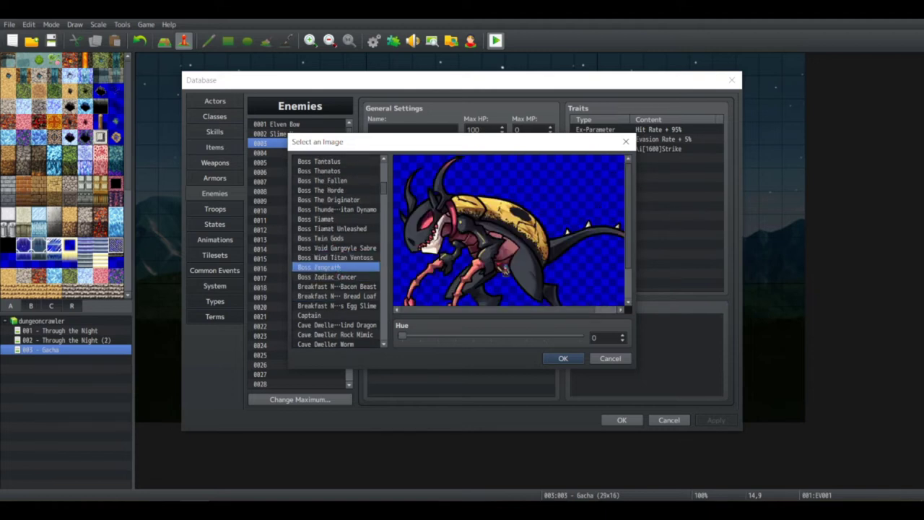
pyautogui.scroll(-2, 504, 270)
pyautogui.scroll(1, 326, 289)
pyautogui.scroll(5, 327, 282)
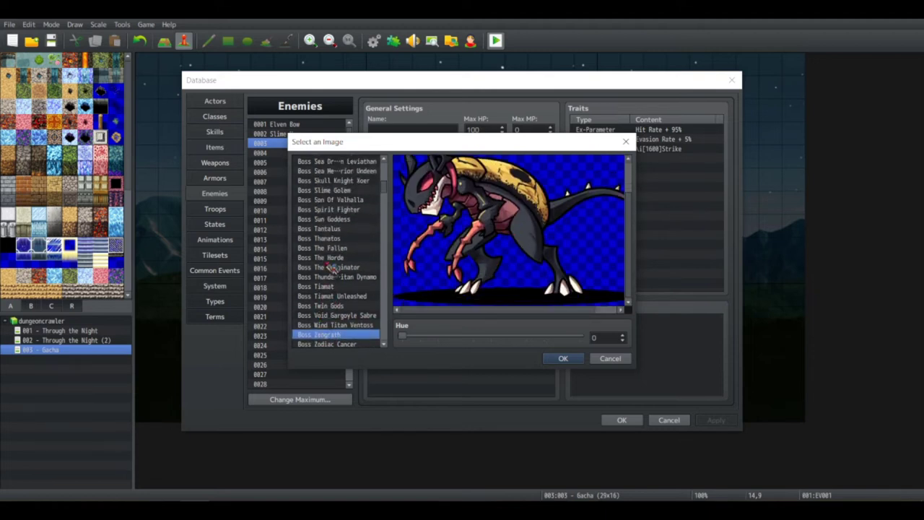
pyautogui.scroll(1, 349, 246)
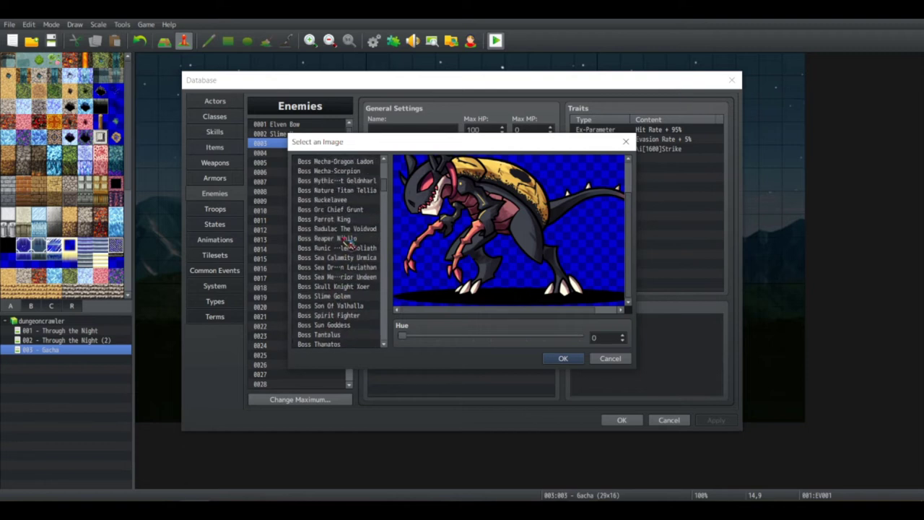
# Look through the other Boss battlers and assign the Boss Khronos image to enemy 0003
pyautogui.click(361, 190)
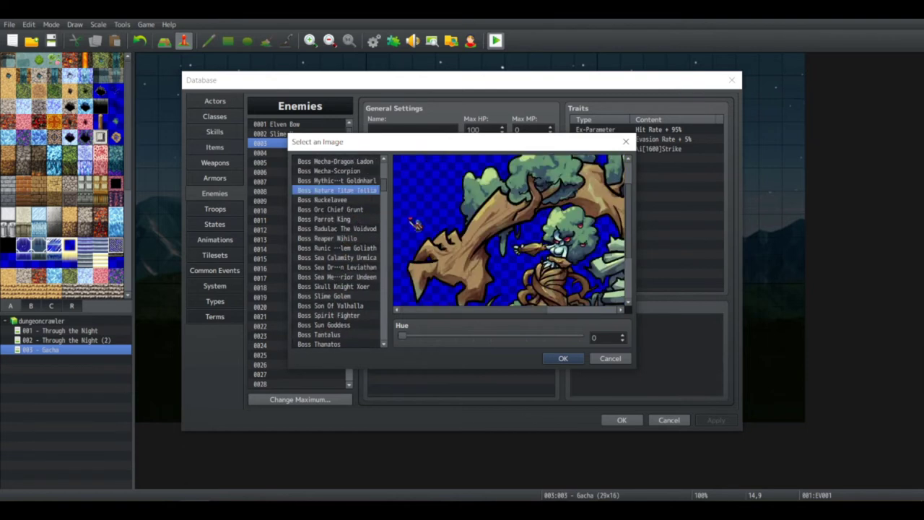
pyautogui.press('Up')
pyautogui.press('Up')
pyautogui.press('Up')
pyautogui.press('Up')
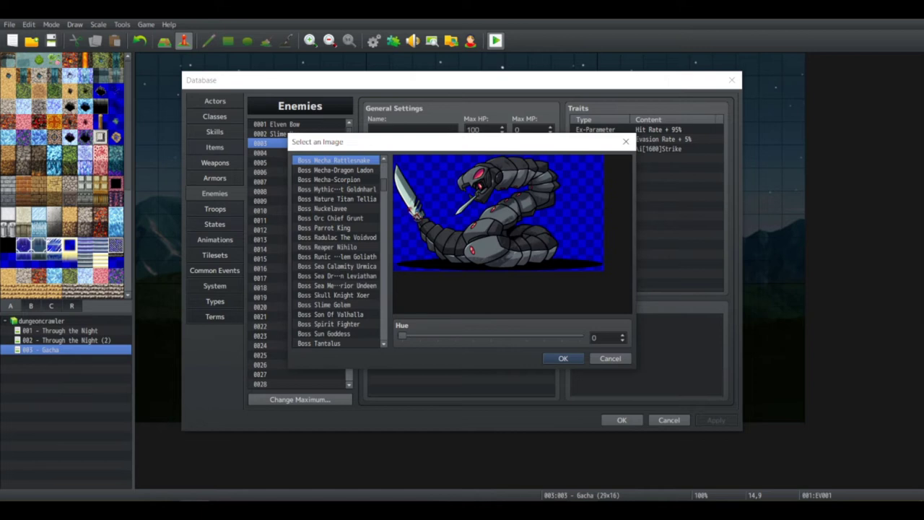
pyautogui.press('Up')
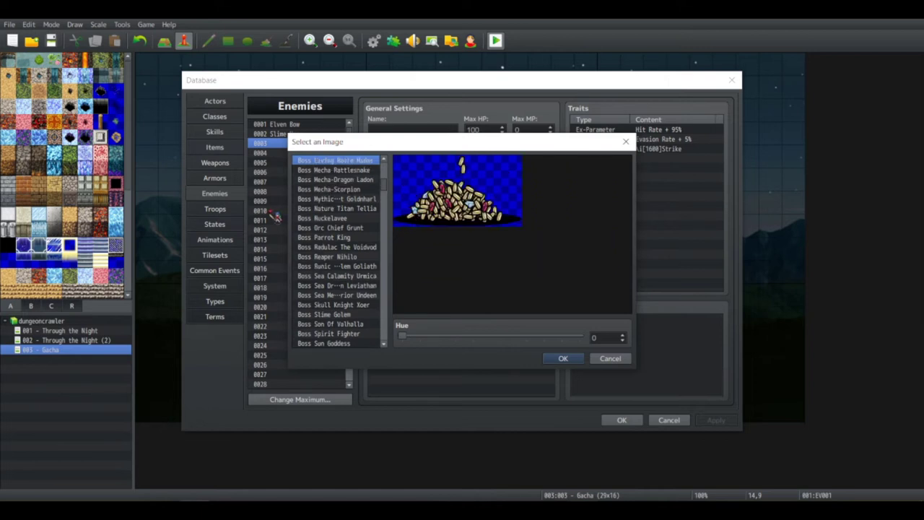
pyautogui.scroll(4, 360, 249)
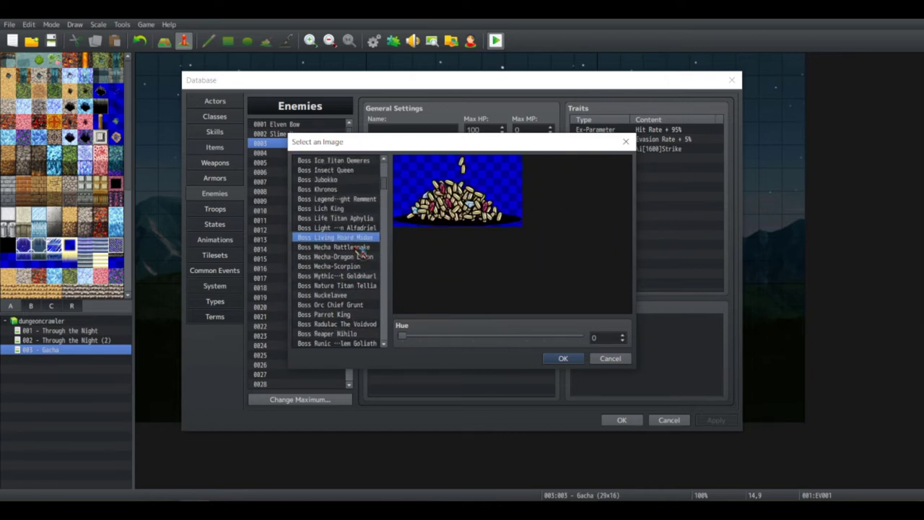
pyautogui.press('Up')
pyautogui.press('Up')
pyautogui.press('Up')
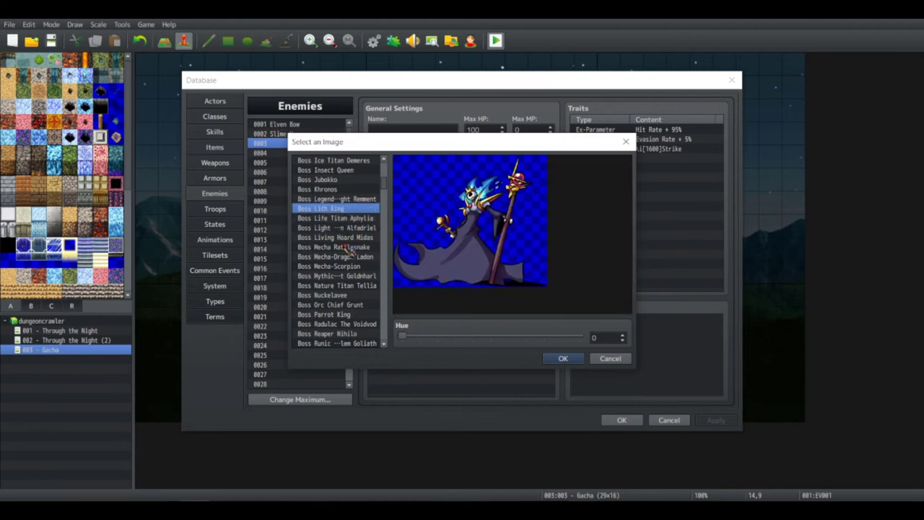
pyautogui.press('Up')
pyautogui.press('Up')
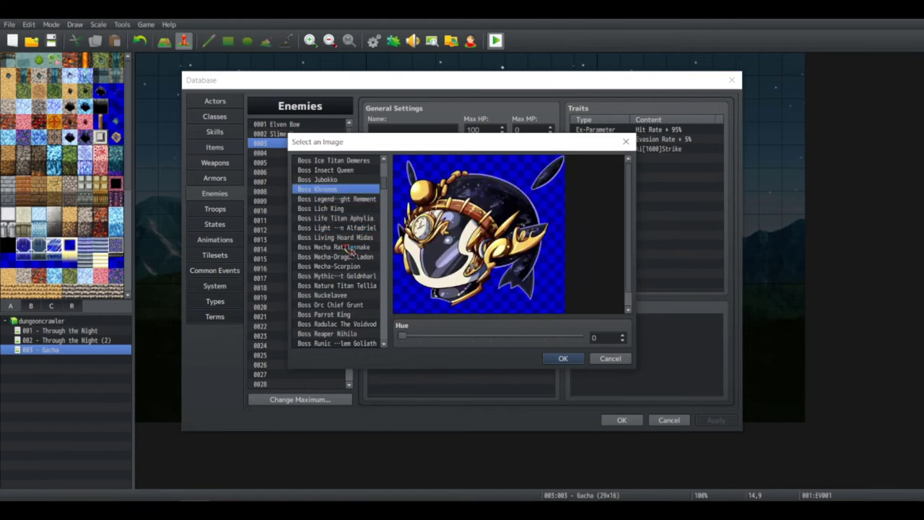
pyautogui.moveTo(409, 344); pyautogui.dragTo(338, 365)
pyautogui.click(562, 358)
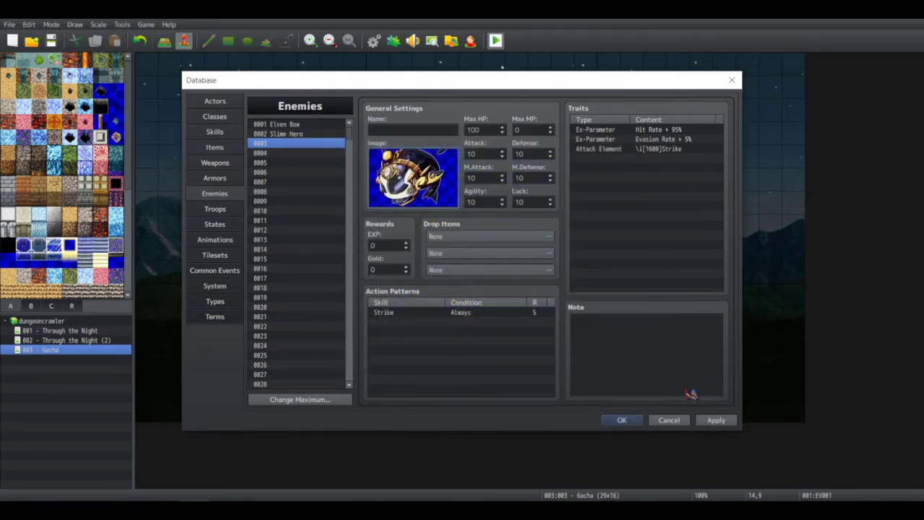
# Name enemy 0003 "Grand Deity of Wealth"
pyautogui.click(436, 132)
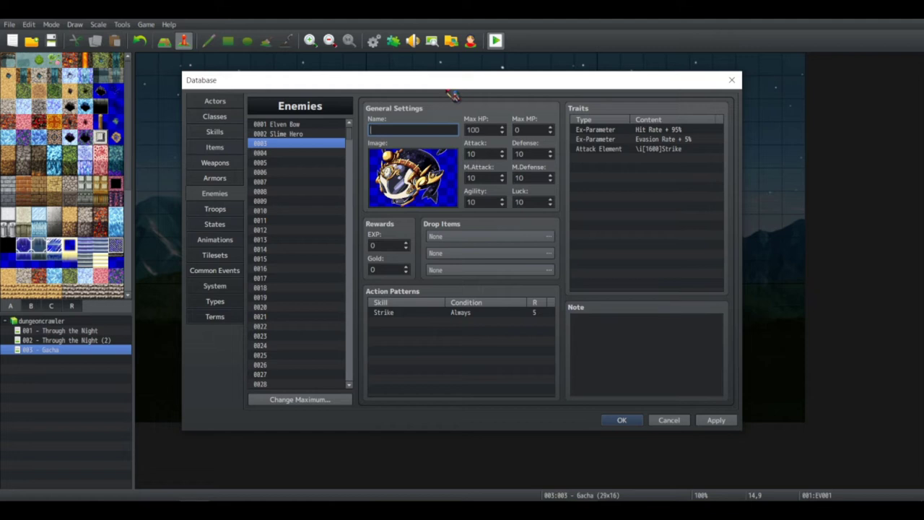
pyautogui.write('Bountiful Deity of')
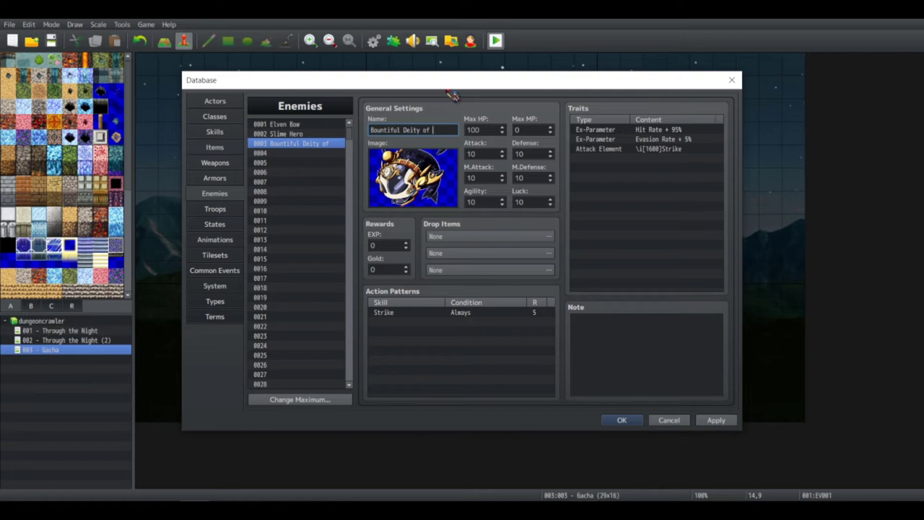
pyautogui.hotkey('ctrl', 'a')
pyautogui.press('BackSpace')
pyautogui.write('Deity of Wealth')
pyautogui.hotkey('ctrl', 'a')
pyautogui.press('End')
pyautogui.write('Grace')
pyautogui.press('BackSpace')
pyautogui.press('BackSpace')
pyautogui.press('BackSpace')
pyautogui.press('BackSpace')
pyautogui.press('BackSpace')
pyautogui.write('Grand')
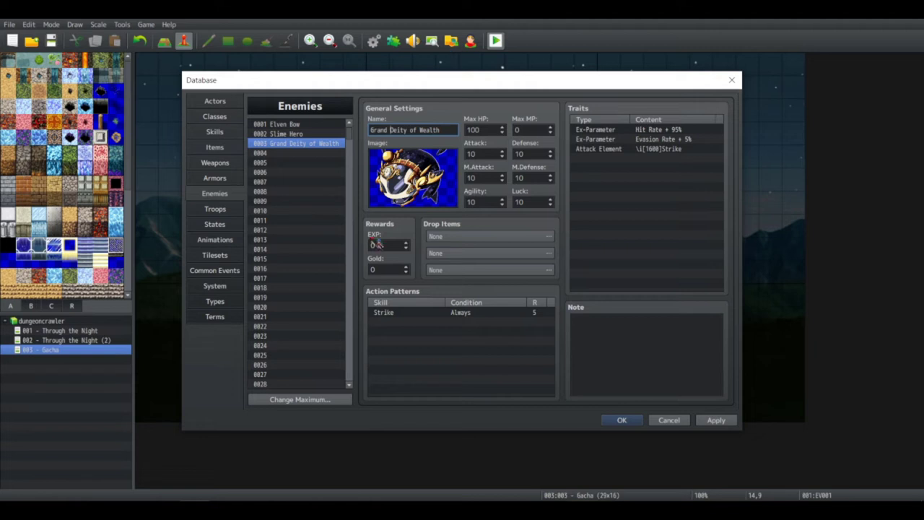
# Compare the entries of the existing enemies 0001 and 0002, and set the Grand Deity of Wealth's Max HP to 200
pyautogui.click(304, 135)
pyautogui.click(308, 125)
pyautogui.click(309, 135)
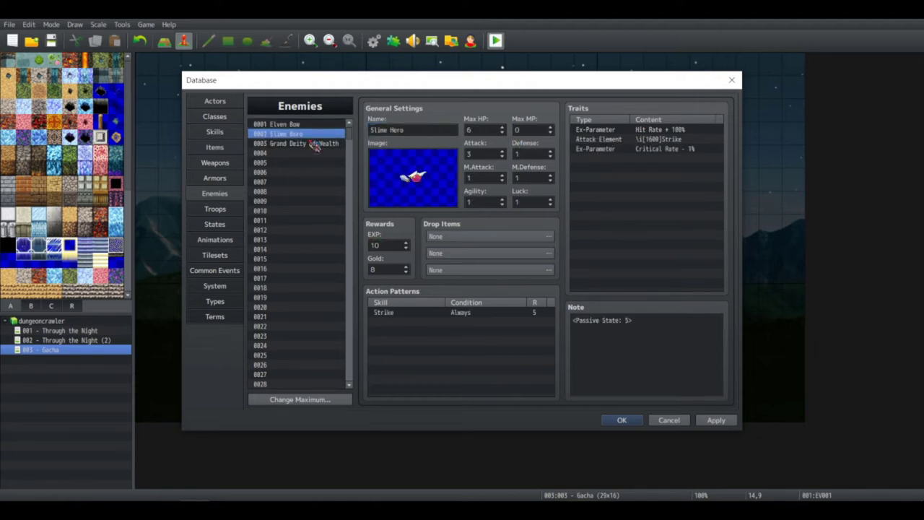
pyautogui.click(314, 143)
pyautogui.click(498, 121)
pyautogui.write('20')
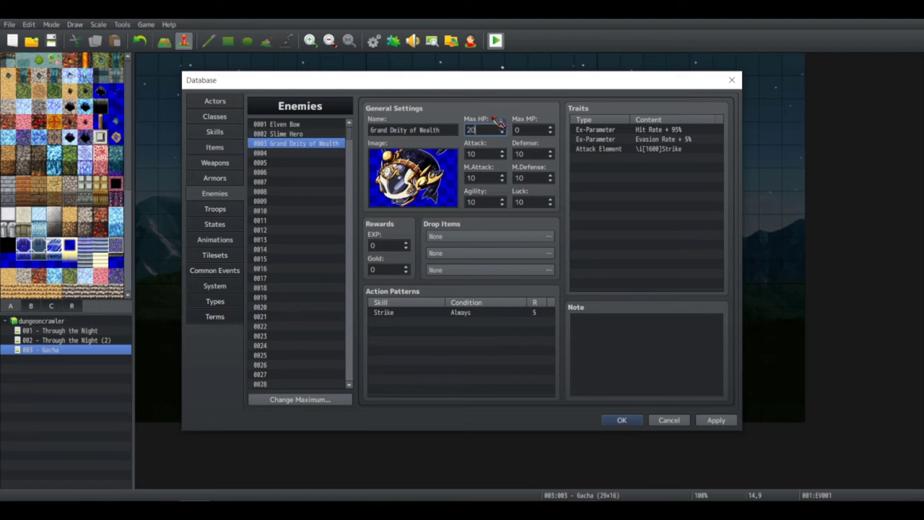
pyautogui.write('0')
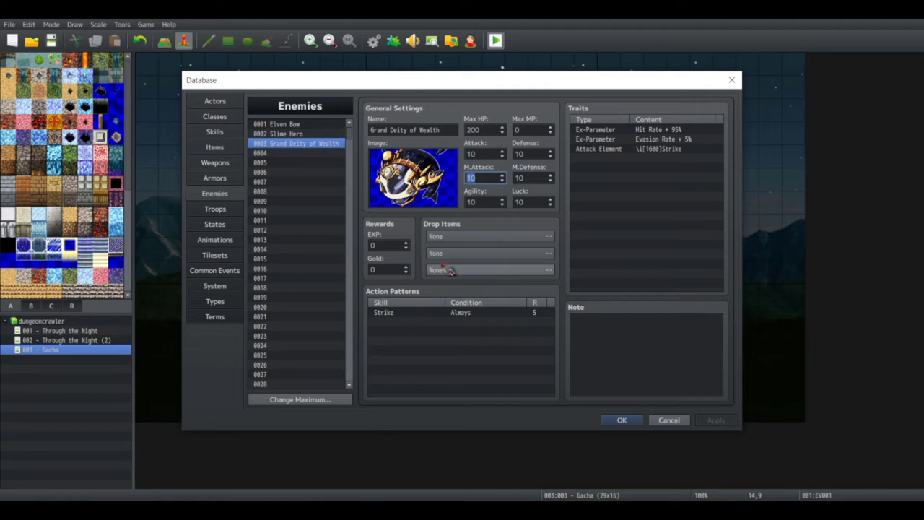
# Set the Grand Deity of Wealth's Attack and M.Attack to 100 each
pyautogui.write('30')
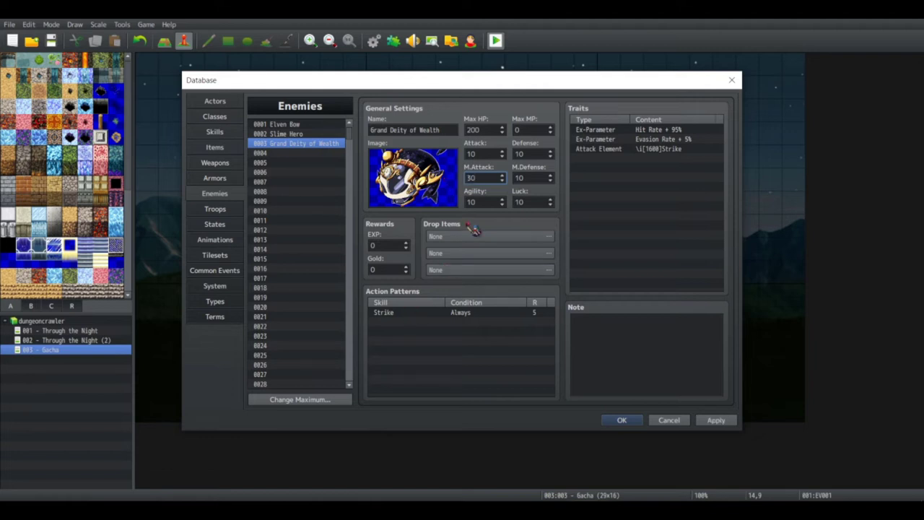
pyautogui.doubleClick(478, 154)
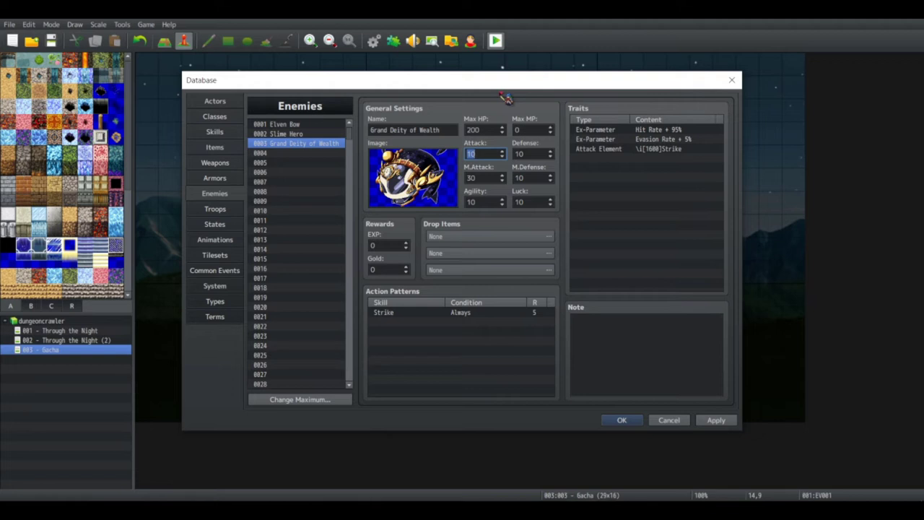
pyautogui.write('0')
pyautogui.doubleClick(493, 179)
pyautogui.write('100')
# Set the Grand Deity of Wealth's M.Defense, Defense, Agility and Luck to 1 each, and apply the database changes
pyautogui.doubleClick(543, 178)
pyautogui.write('1')
pyautogui.doubleClick(533, 154)
pyautogui.write('1')
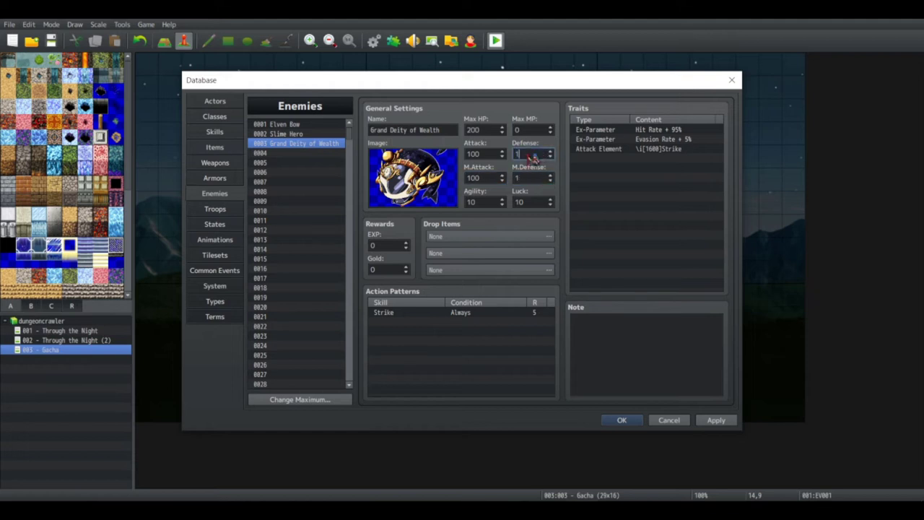
pyautogui.doubleClick(493, 202)
pyautogui.write('1')
pyautogui.doubleClick(532, 202)
pyautogui.write('1')
pyautogui.click(715, 421)
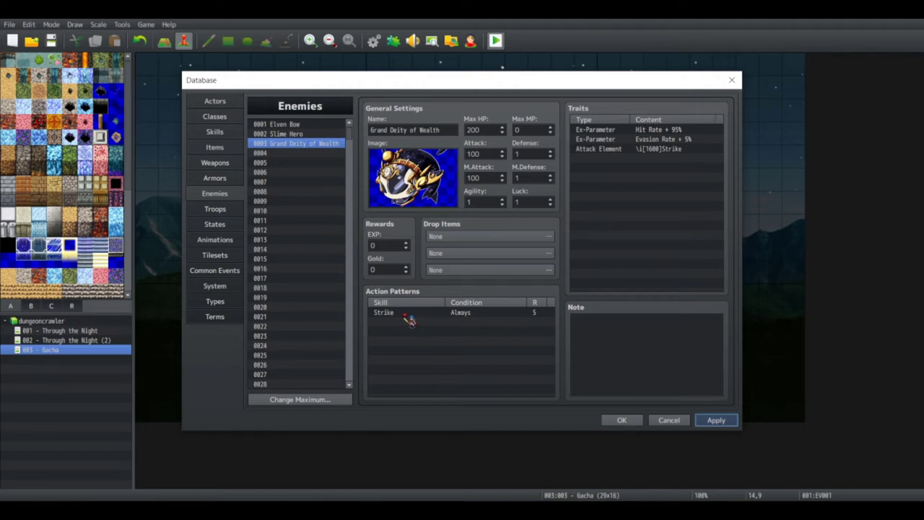
# Set the Grand Deity of Wealth's gold reward to 2500, delete its Strike action pattern, and apply the database changes
pyautogui.doubleClick(381, 268)
pyautogui.write('2500')
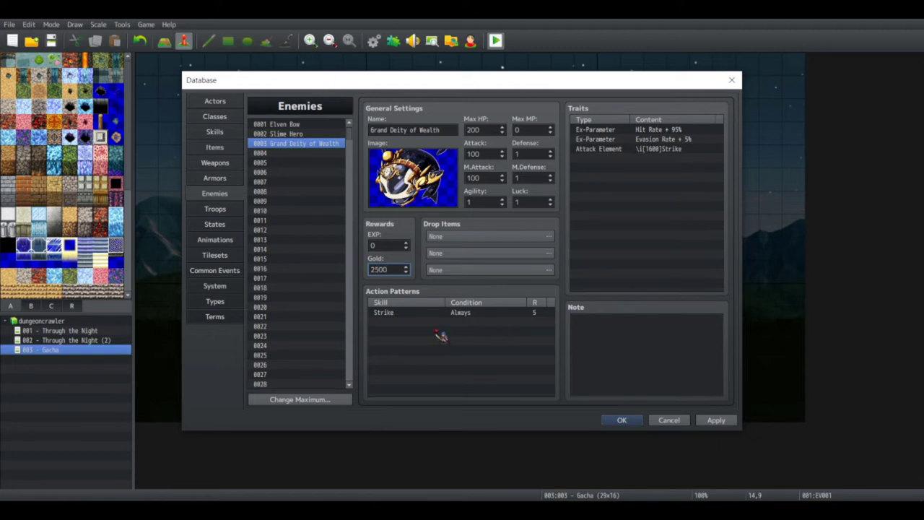
pyautogui.click(512, 313)
pyautogui.rightClick(525, 331)
pyautogui.click(540, 365)
pyautogui.click(712, 420)
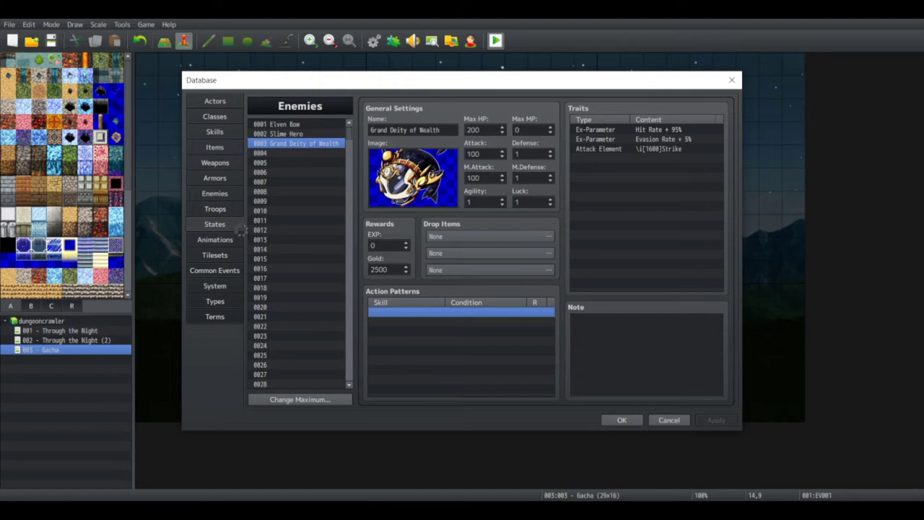
# Name the empty state 0055 "Gold" in the States database
pyautogui.click(240, 227)
pyautogui.scroll(-10, 349, 267)
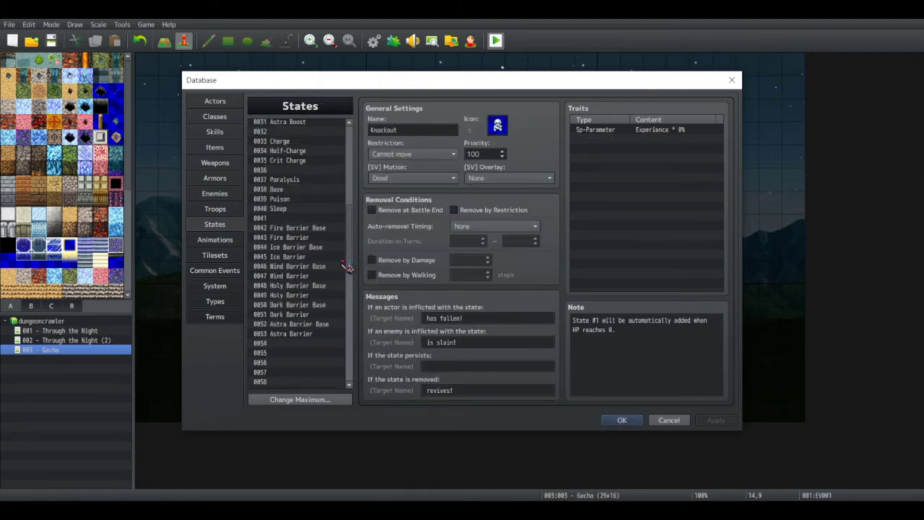
pyautogui.scroll(-1, 348, 273)
pyautogui.click(287, 294)
pyautogui.click(424, 128)
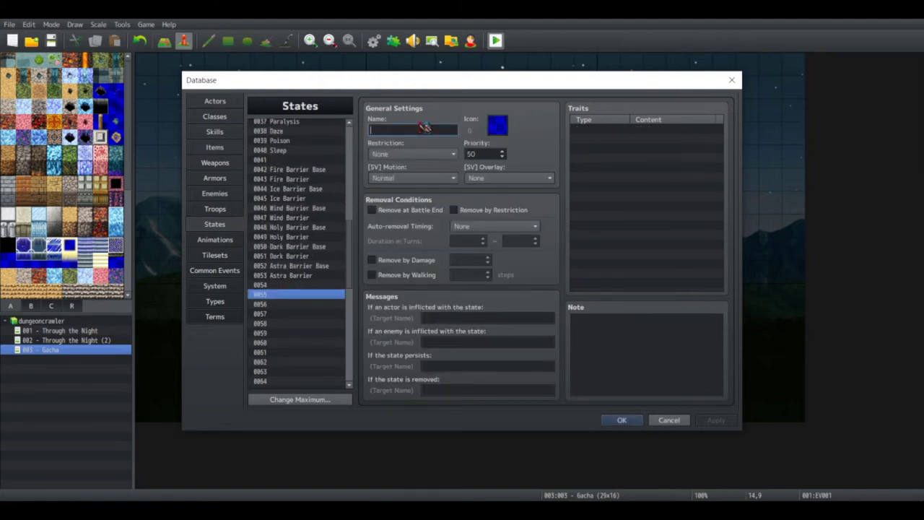
pyautogui.write('Gold')
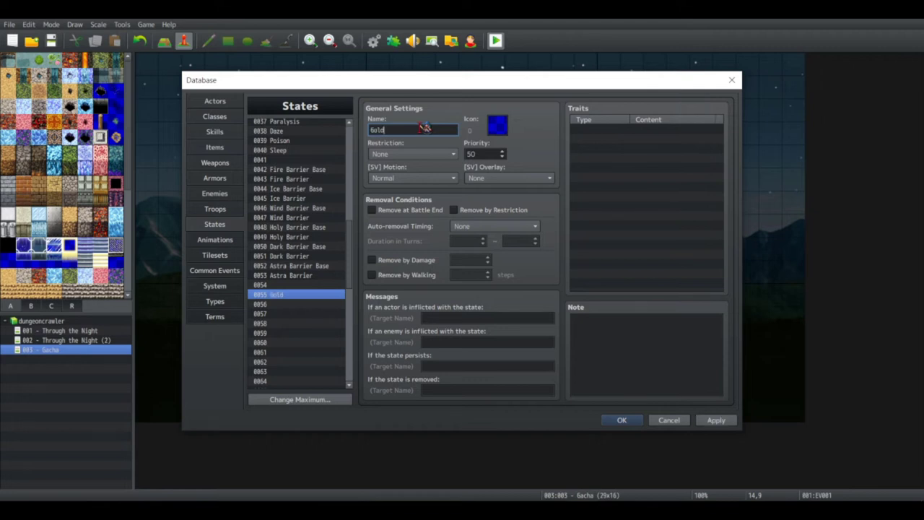
# Assign the gold icon number 313 to the Gold state
pyautogui.click(500, 127)
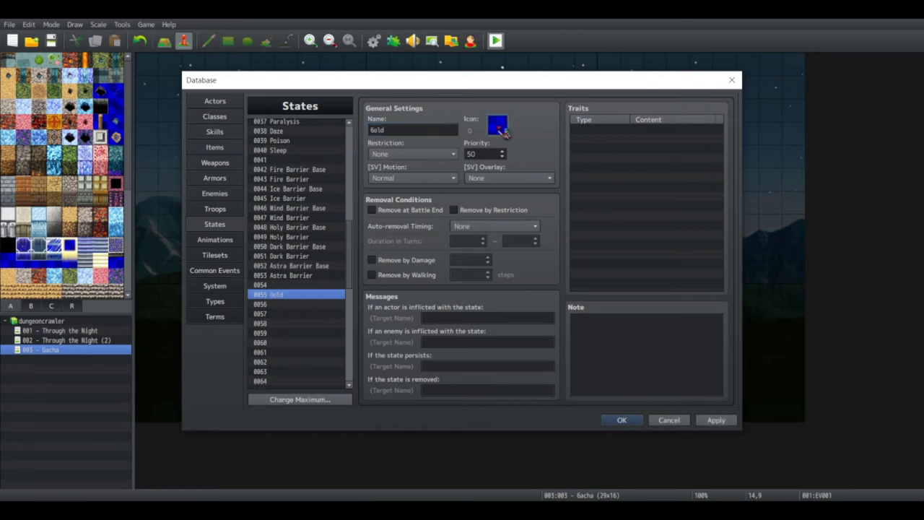
pyautogui.doubleClick(504, 130)
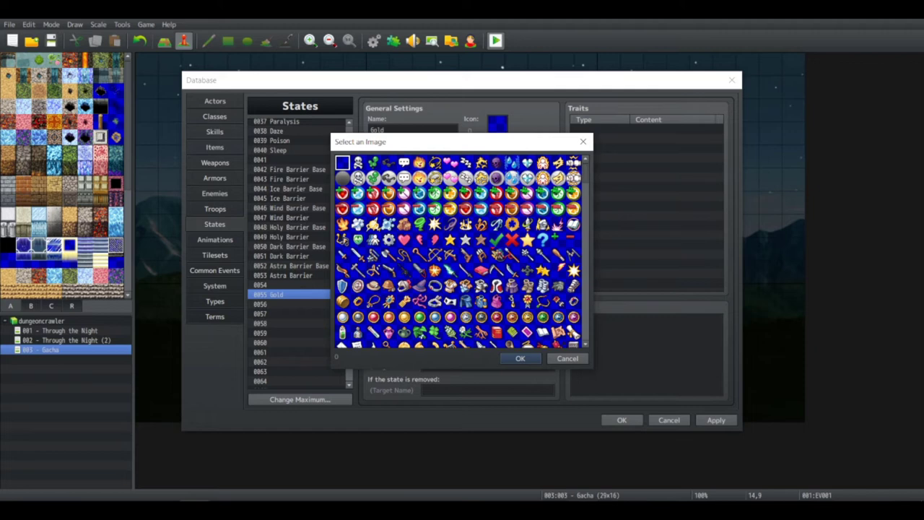
pyautogui.scroll(-10, 462, 251)
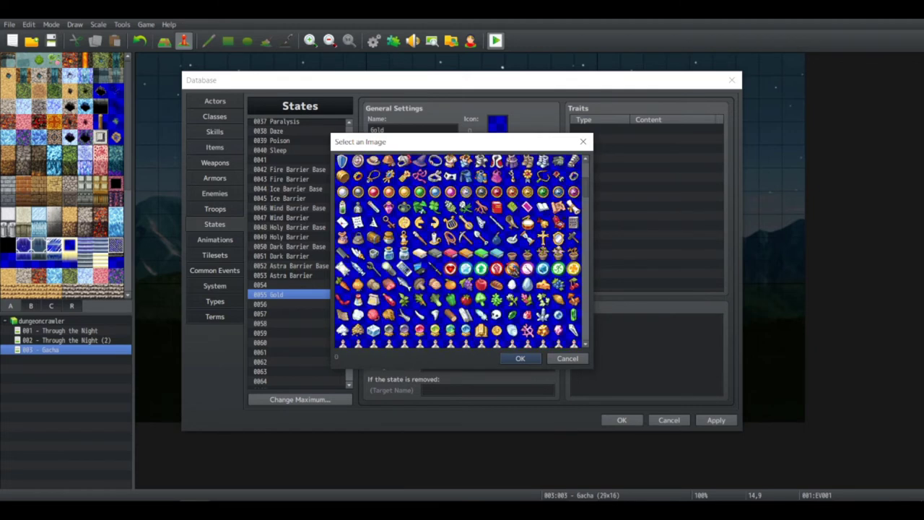
pyautogui.click(480, 281)
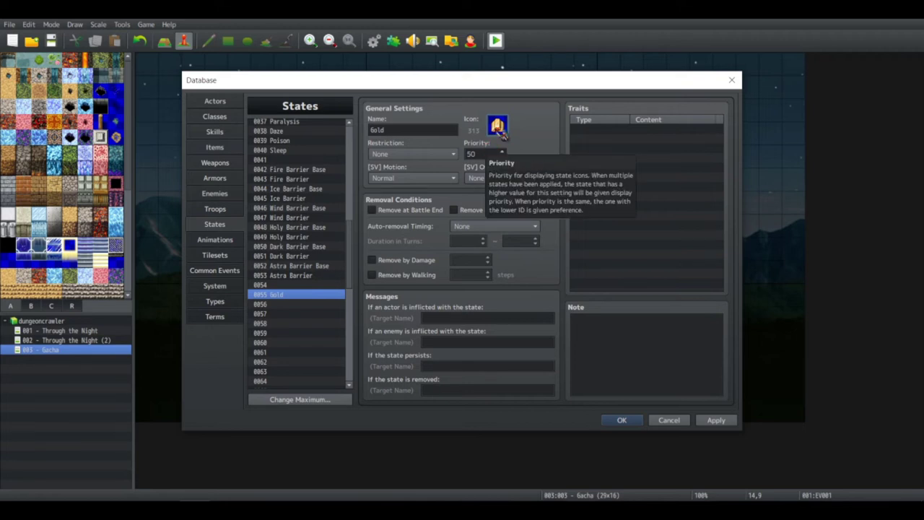
pyautogui.doubleClick(498, 127)
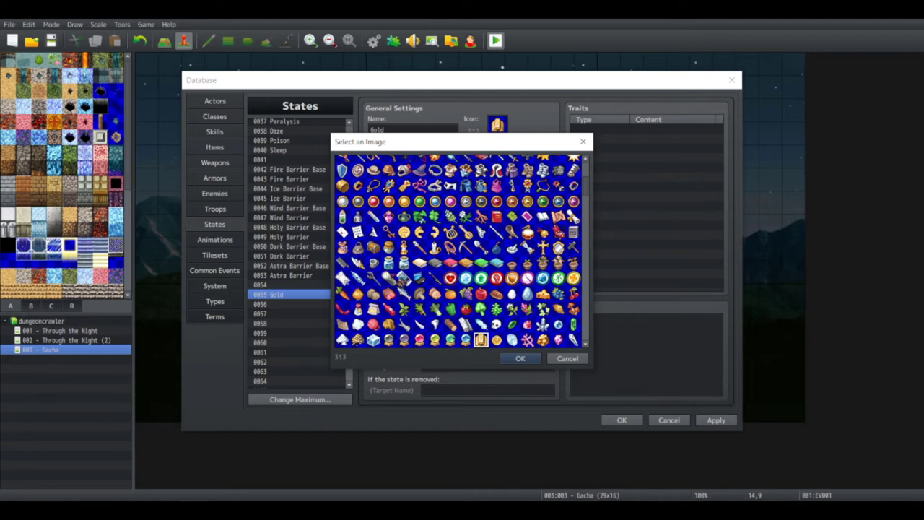
pyautogui.scroll(-2, 468, 318)
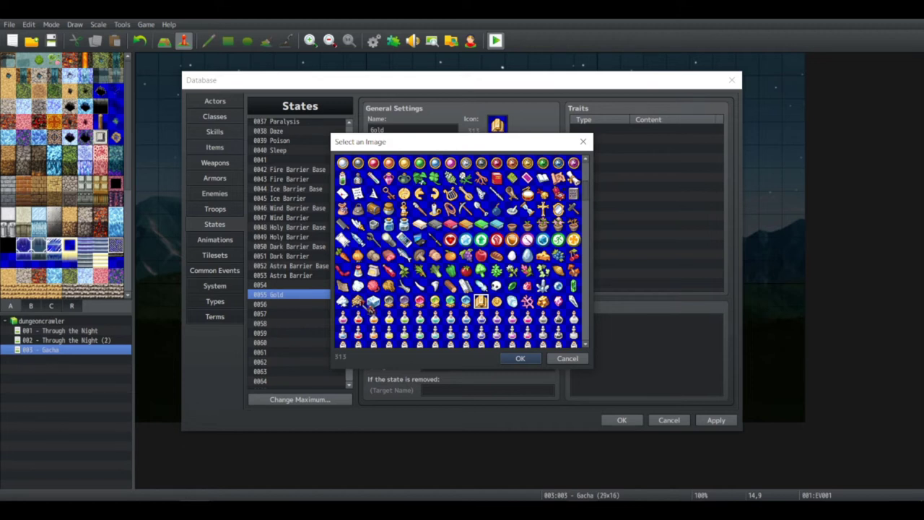
pyautogui.scroll(2, 366, 308)
pyautogui.scroll(1, 369, 308)
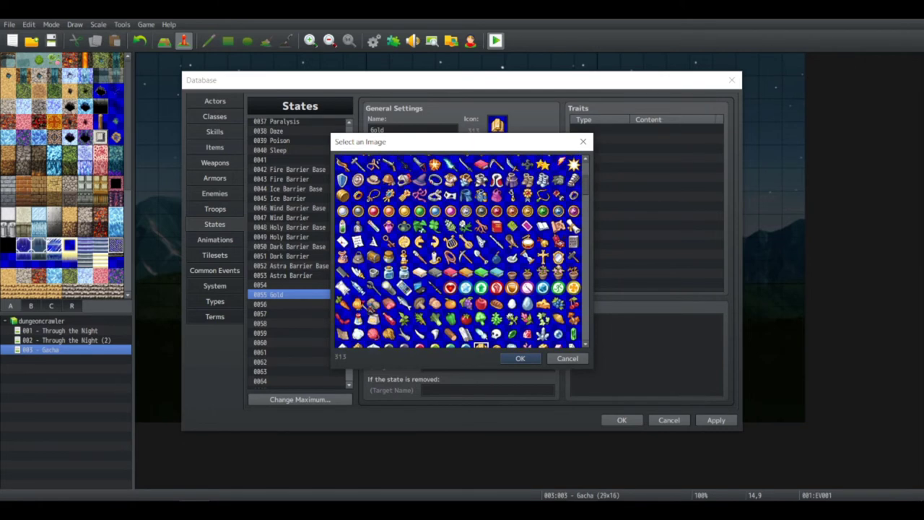
pyautogui.scroll(1, 370, 307)
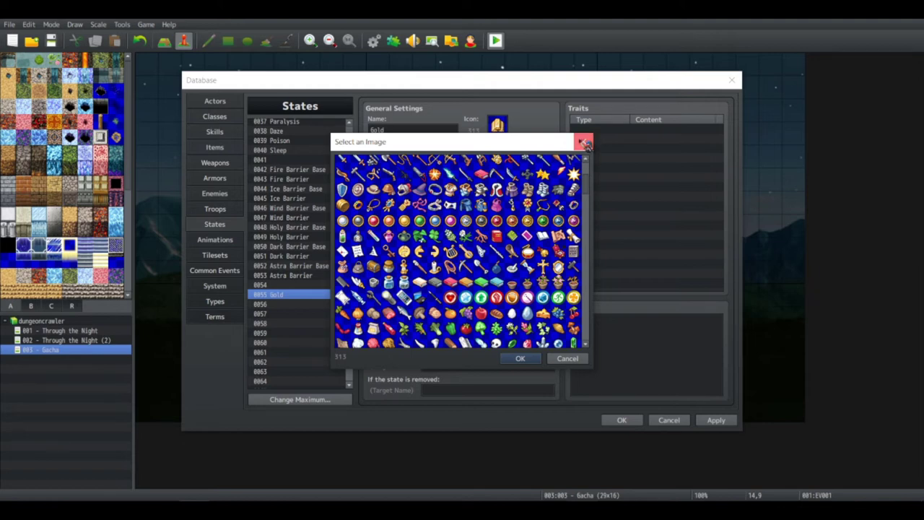
pyautogui.click(585, 142)
# Set the Gold state's priority to 0 and apply the database changes
pyautogui.doubleClick(473, 153)
pyautogui.write('0')
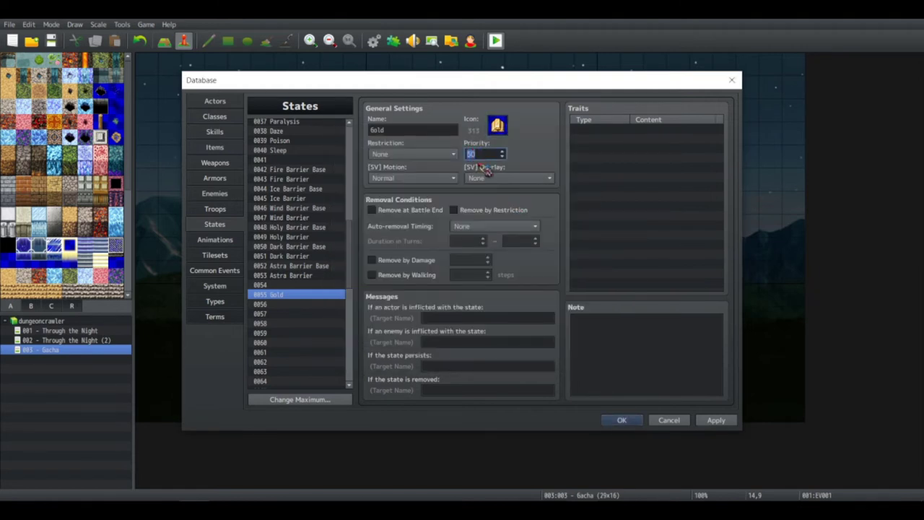
pyautogui.click(714, 423)
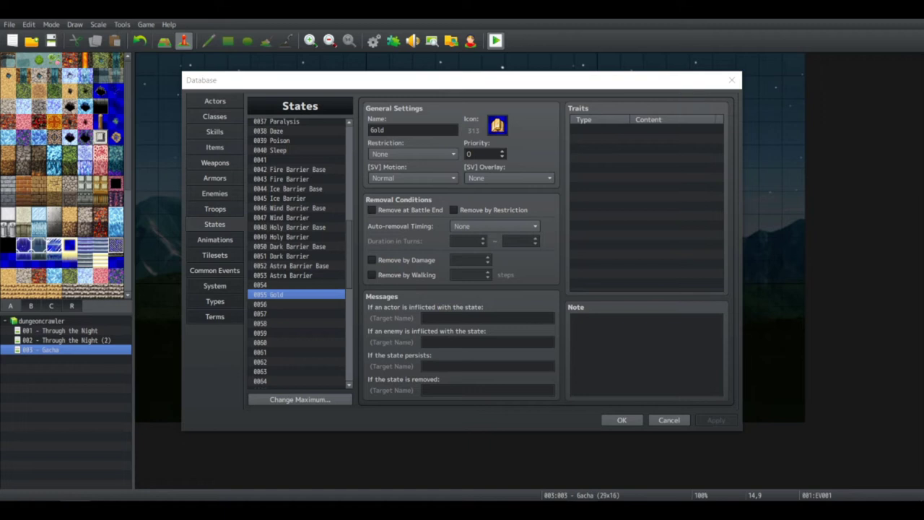
# Add an opening <Custom Respond Effect> and a closing </Custom Respond Effect> tag to the Gold state's note, with an empty line between them
pyautogui.click(602, 325)
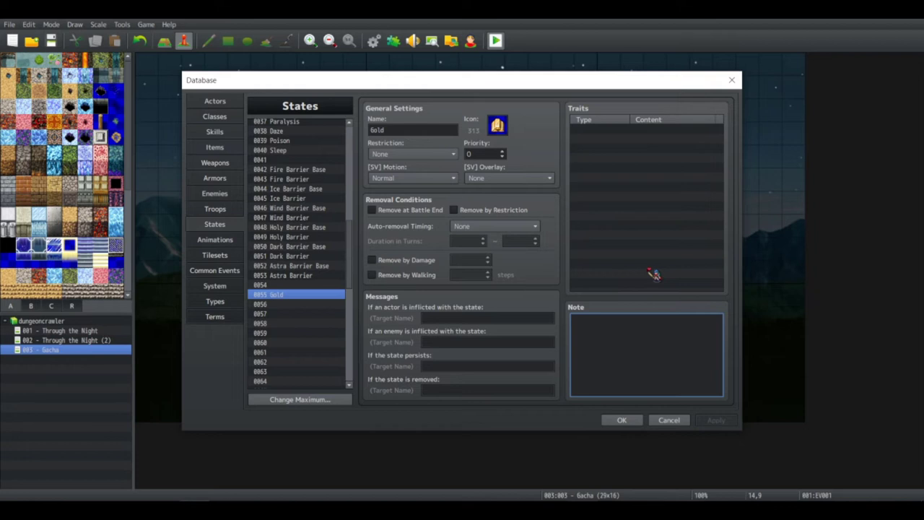
pyautogui.write('<Custom Respond Effect>')
pyautogui.press('Return')
pyautogui.press('Return')
pyautogui.write('</Custom Respond Effect>')
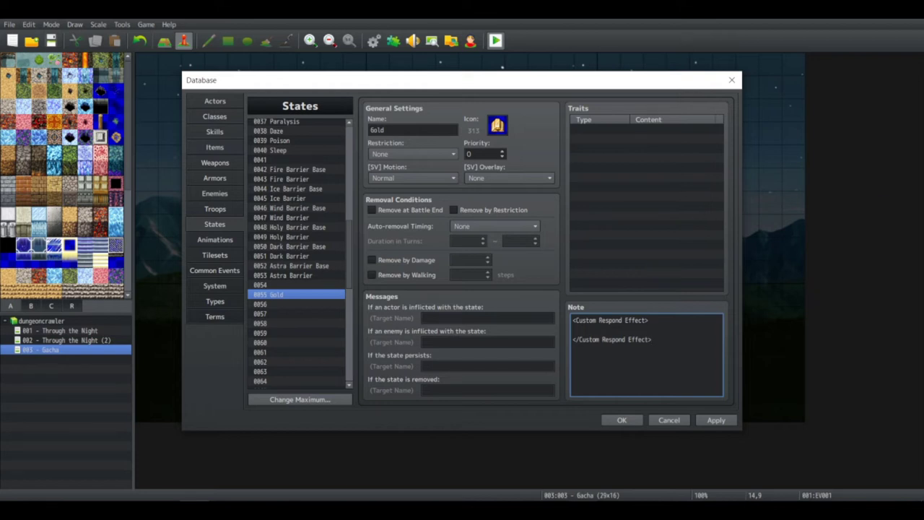
# Write the line "gameParty.gainGold();" between the Custom Respond Effect tags in the note
pyautogui.hotkey('alt', 'Tab')
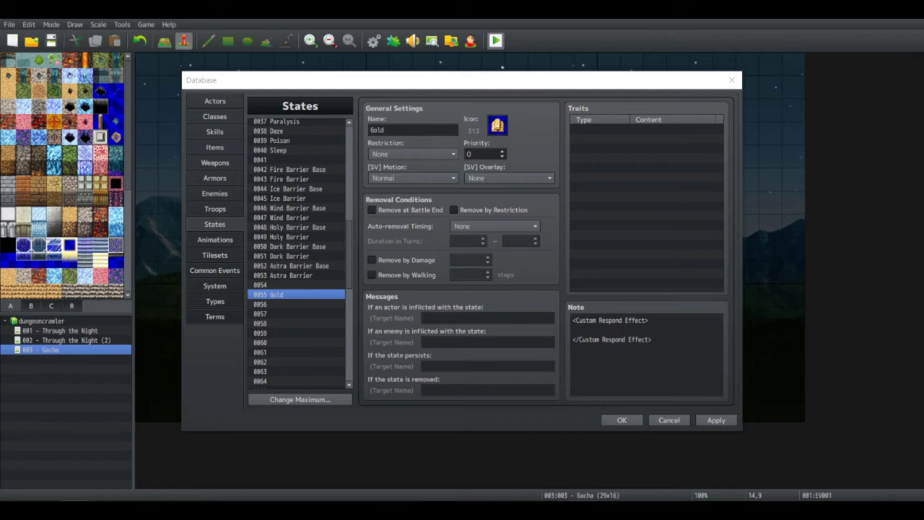
pyautogui.click(625, 330)
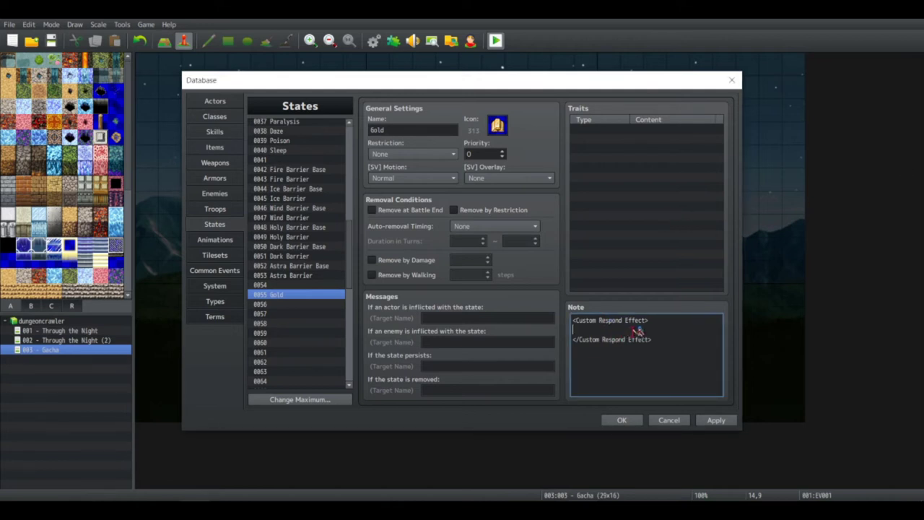
pyautogui.write('gameParty.gainGo')
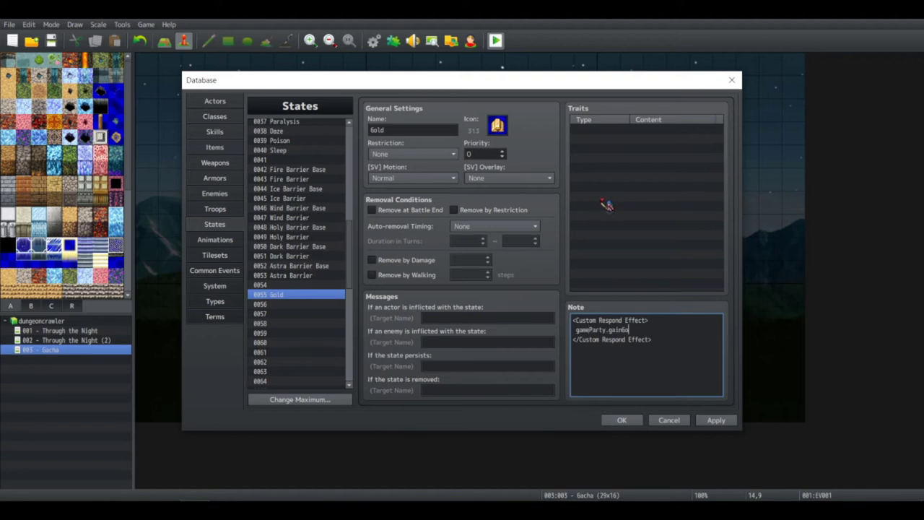
pyautogui.write('ld();')
pyautogui.press('Left')
pyautogui.press('Left')
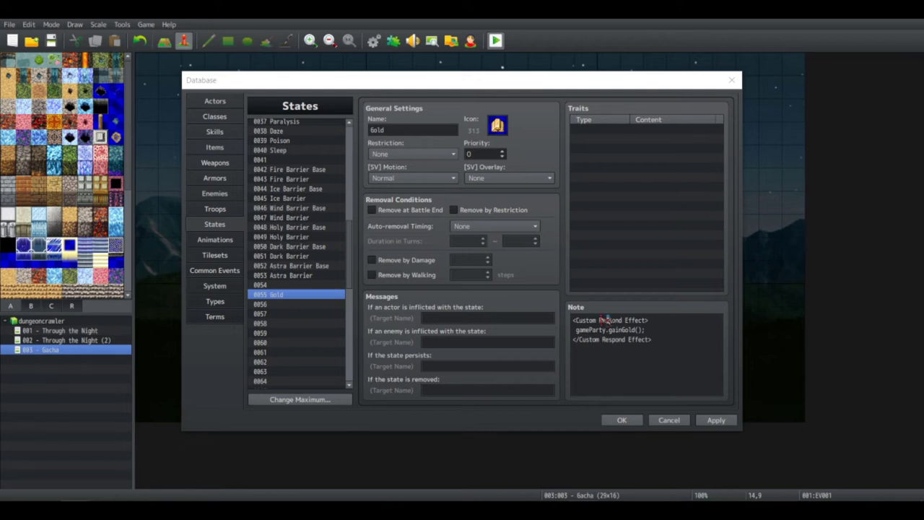
# Insert an indented line starting with "Math.random(" above the gainGold call in the note
pyautogui.click(668, 329)
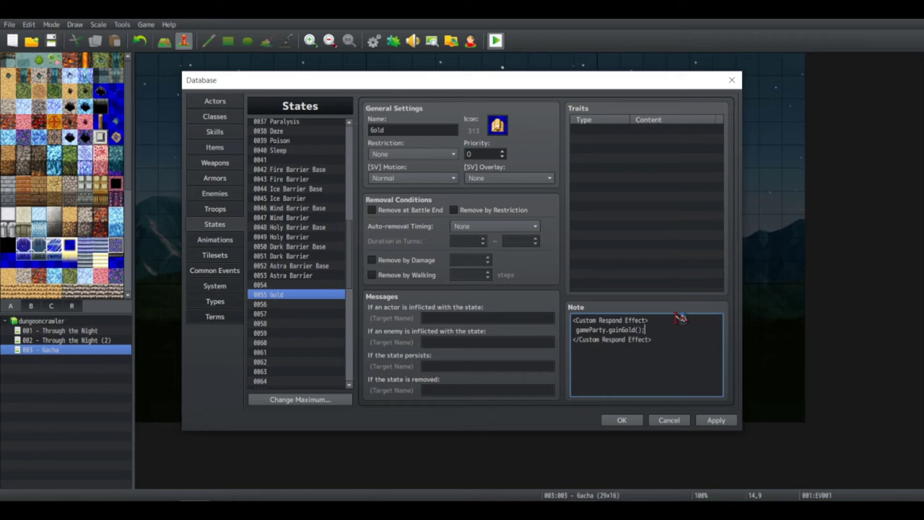
pyautogui.press('Up')
pyautogui.press('End')
pyautogui.press('Return')
pyautogui.write('Math.random')
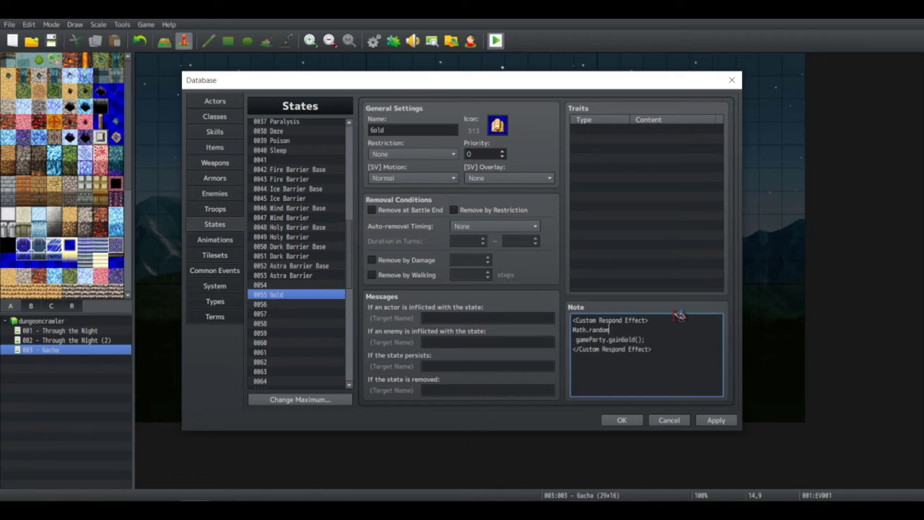
pyautogui.hotkey('alt', 'Tab')
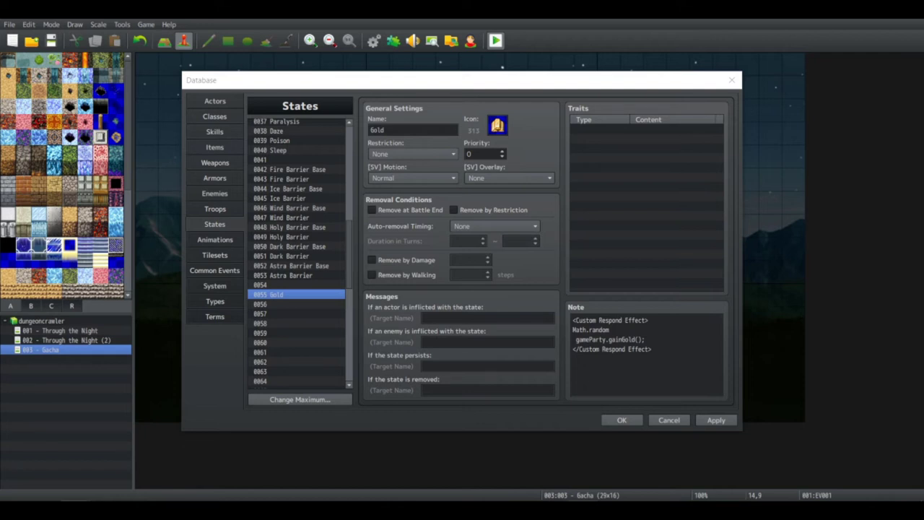
pyautogui.click(915, 152)
pyautogui.write('(')
pyautogui.press('Home')
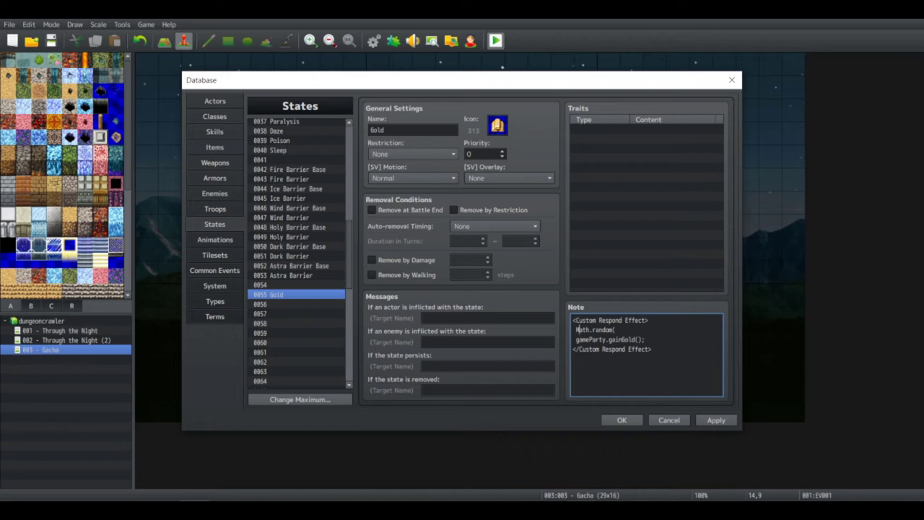
# Complete the random line as "Math.round(Math.random() * 20);" and apply the database changes
pyautogui.hotkey('alt', 'Tab')
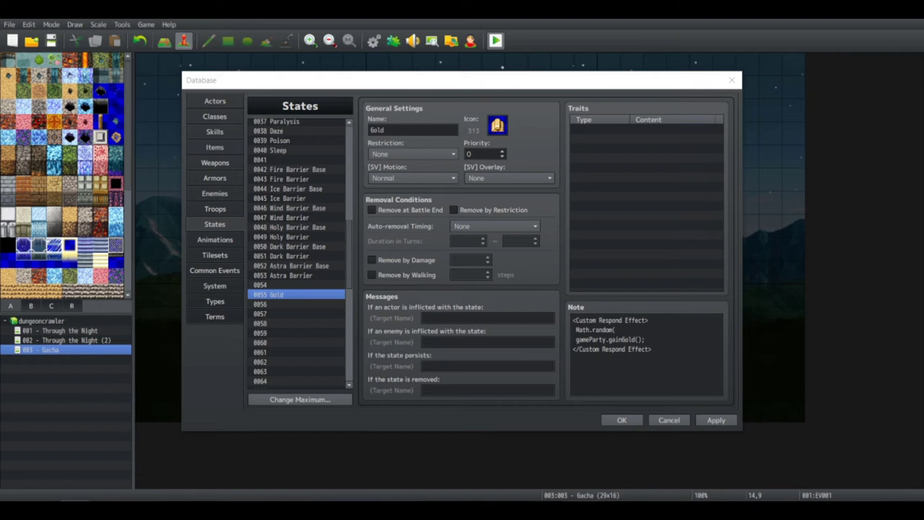
pyautogui.click(655, 326)
pyautogui.write(') * 20;')
pyautogui.press('Home')
pyautogui.press('Right')
pyautogui.write('(')
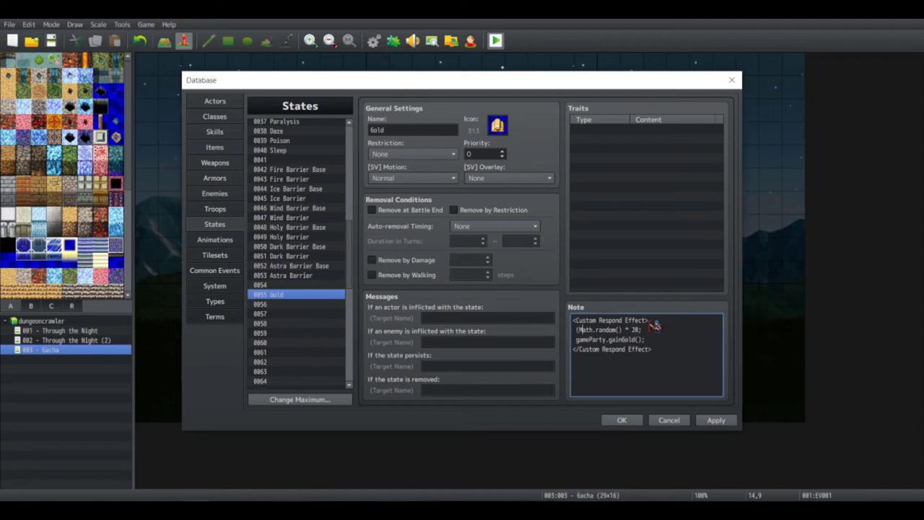
pyautogui.press('End')
pyautogui.press('Left')
pyautogui.write(')')
pyautogui.press('Home')
pyautogui.write('Math.round')
pyautogui.hotkey('alt', 'Tab')
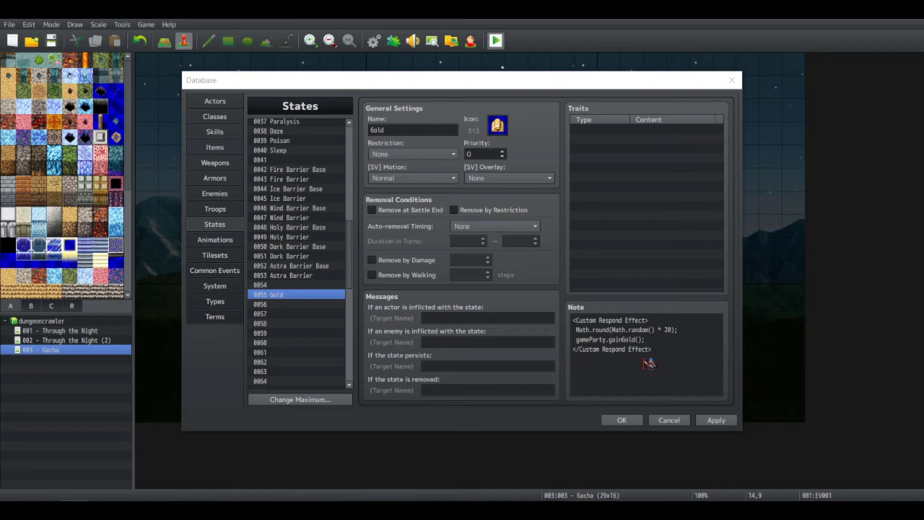
pyautogui.click(594, 380)
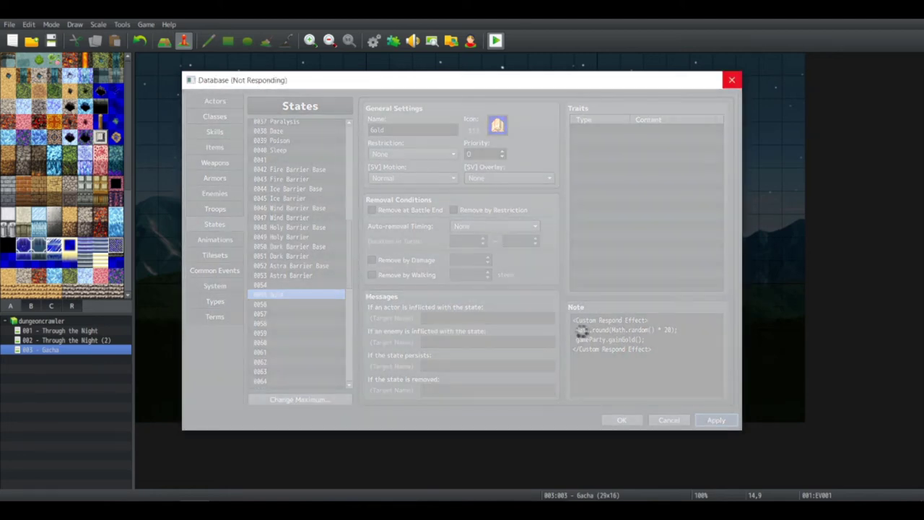
# Store the rounded random number in a variable by prefixing that line with "var gold ="
pyautogui.hotkey('ctrl', 'a')
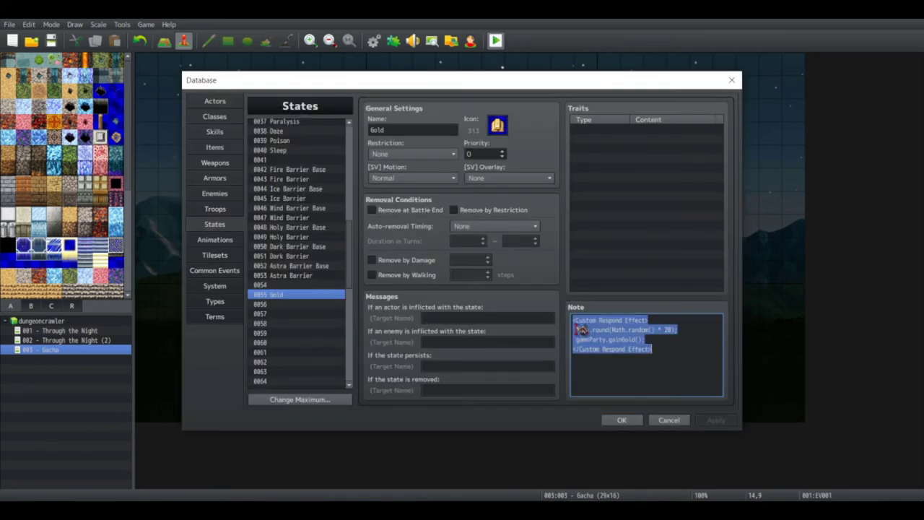
pyautogui.click(576, 329)
pyautogui.write('var gold =')
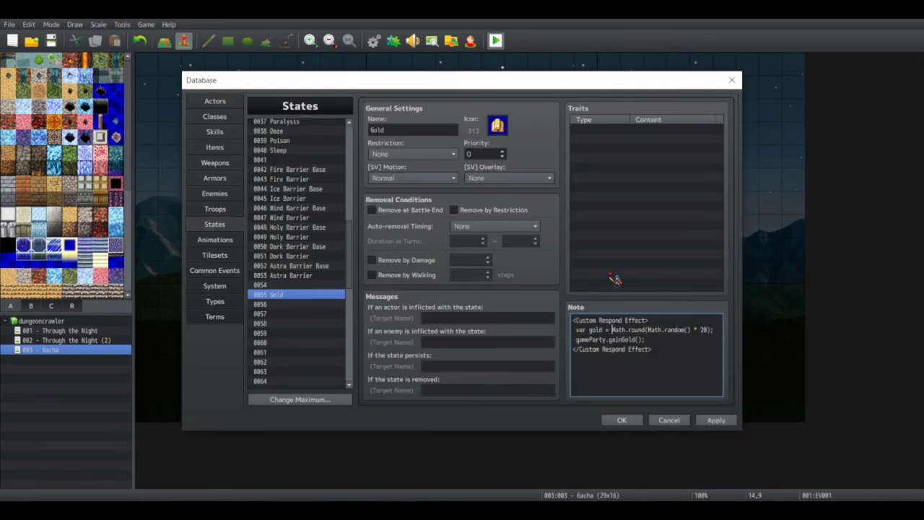
# Pass the variable gold as the argument of the gameParty.gainGold call
pyautogui.press('Right')
pyautogui.press('Right')
pyautogui.press('Right')
pyautogui.press('Right')
pyautogui.press('Right')
pyautogui.press('Right')
pyautogui.press('Right')
pyautogui.press('Right')
pyautogui.press('Right')
pyautogui.press('Right')
pyautogui.press('Right')
pyautogui.press('Right')
pyautogui.press('Left')
pyautogui.press('Left')
pyautogui.press('Left')
pyautogui.press('Down')
pyautogui.press('Left')
pyautogui.press('Left')
pyautogui.press('Left')
pyautogui.write('gold')
# Add the line "var gold += 1" between the random assignment and the gainGold call
pyautogui.press('Up')
pyautogui.press('Right')
pyautogui.press('Right')
pyautogui.press('Right')
pyautogui.press('Right')
pyautogui.press('Right')
pyautogui.press('Right')
pyautogui.press('Right')
pyautogui.press('Right')
pyautogui.press('Right')
pyautogui.press('Right')
pyautogui.press('Right')
pyautogui.press('Right')
pyautogui.press('Right')
pyautogui.press('Return')
pyautogui.write('var gold ')
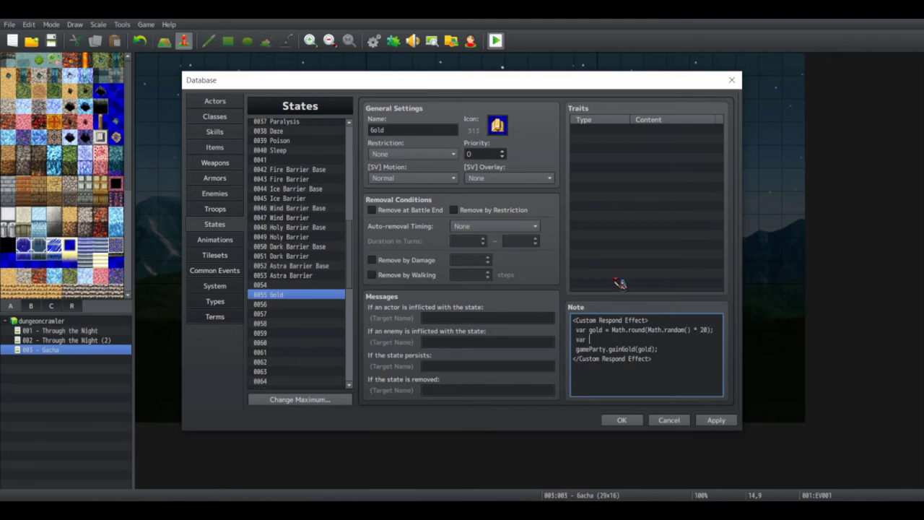
pyautogui.write('+= 1')
# Change the random number's multiplier in the gold formula to 19
pyautogui.press('Up')
pyautogui.press('End')
pyautogui.press('Left')
pyautogui.press('Left')
pyautogui.press('BackSpace')
pyautogui.press('BackSpace')
pyautogui.write('19')
# Add the line "var logWindow = SceneManager._scene._logWindow;" below the gainGold call in the Gold state's note
pyautogui.press('Return')
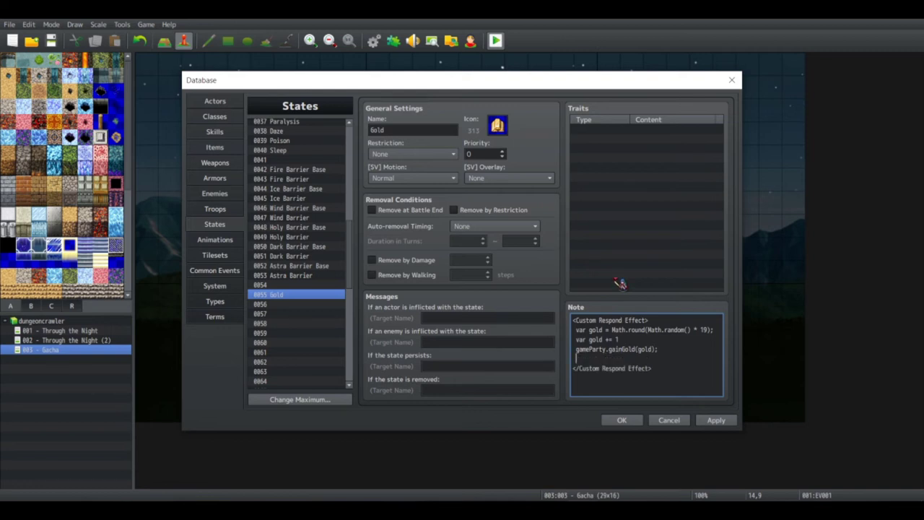
pyautogui.hotkey('alt', 'Tab')
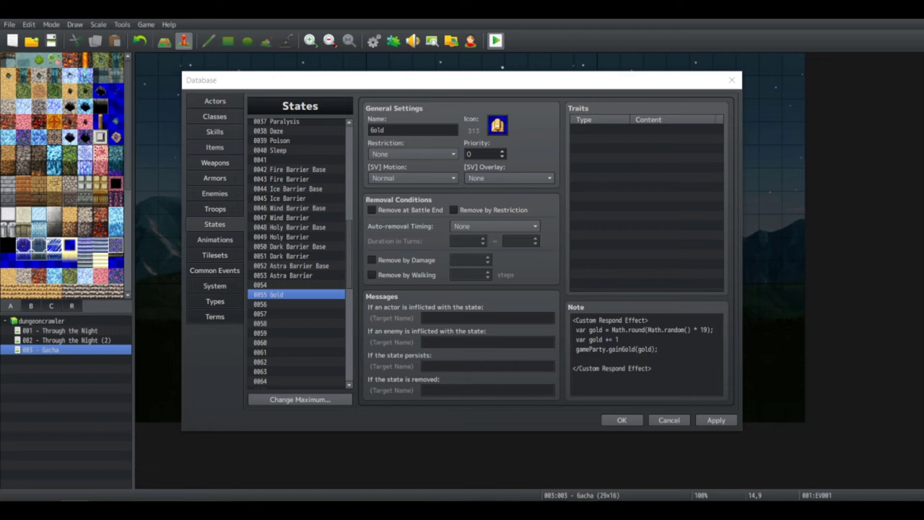
pyautogui.click(604, 359)
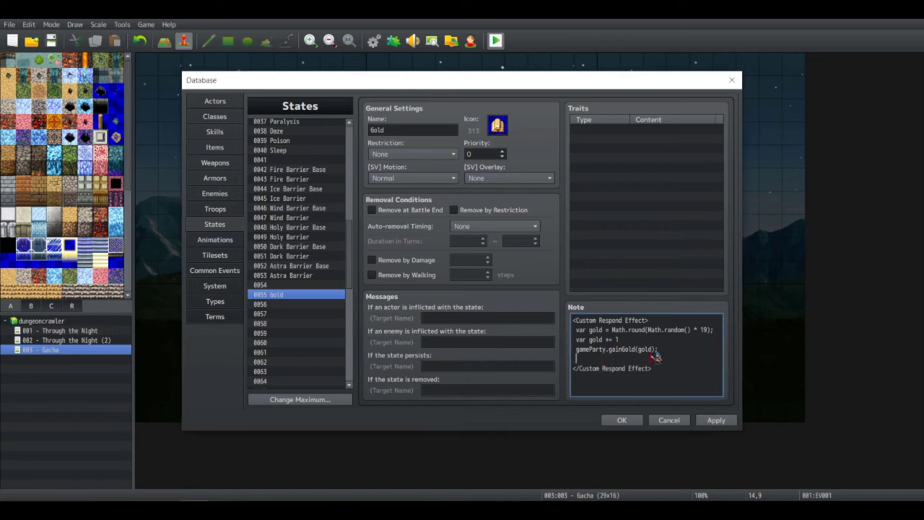
pyautogui.write('var logWindow = SceneManager._scene._logWindow;')
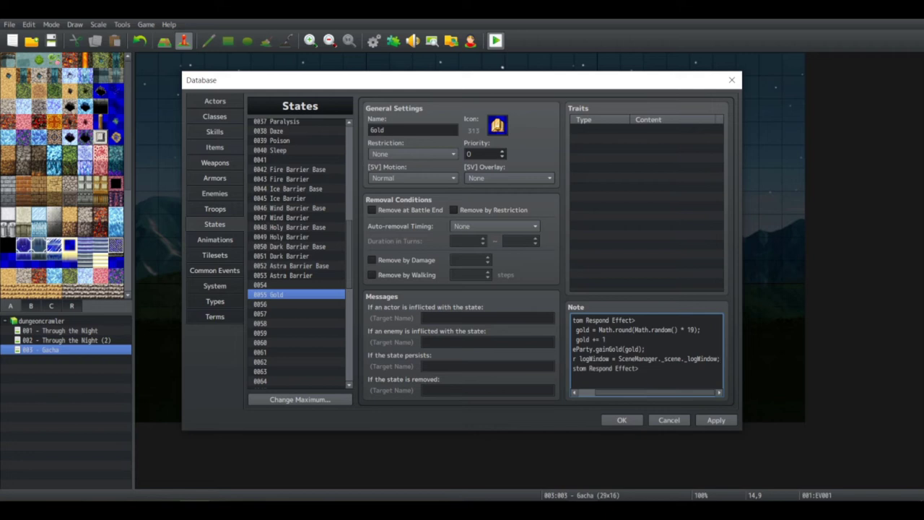
# Paste the copied line that sets msg to '<CENTER>' + user.name() + state.message3 below the logWindow line
pyautogui.hotkey('alt', 'Tab')
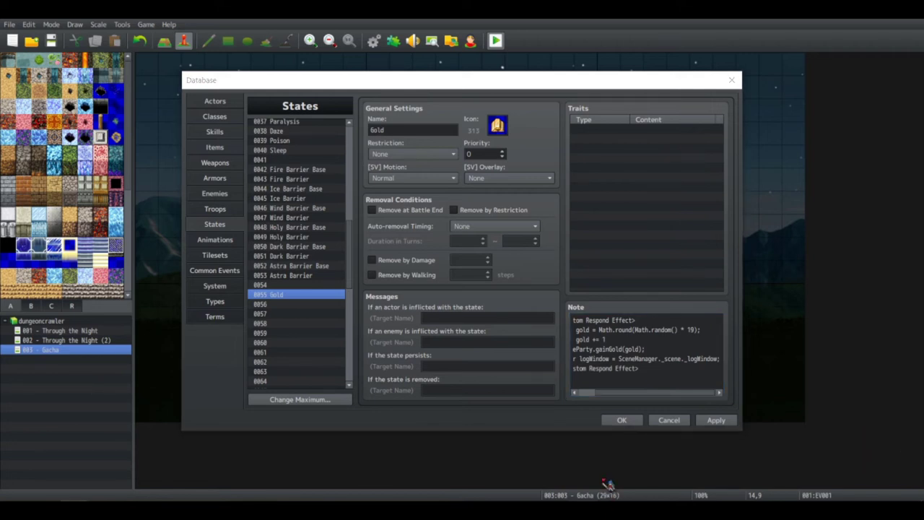
pyautogui.click(722, 359)
pyautogui.press('Return')
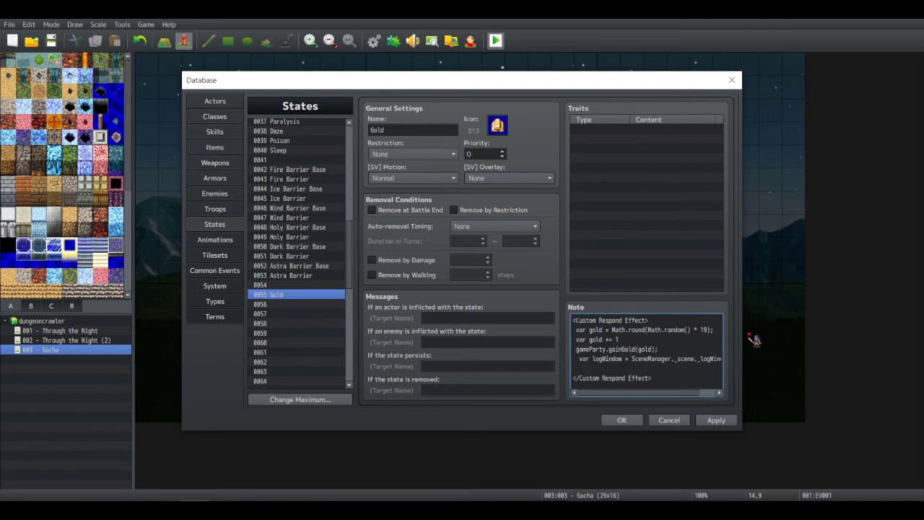
pyautogui.hotkey('ctrl', 'v')
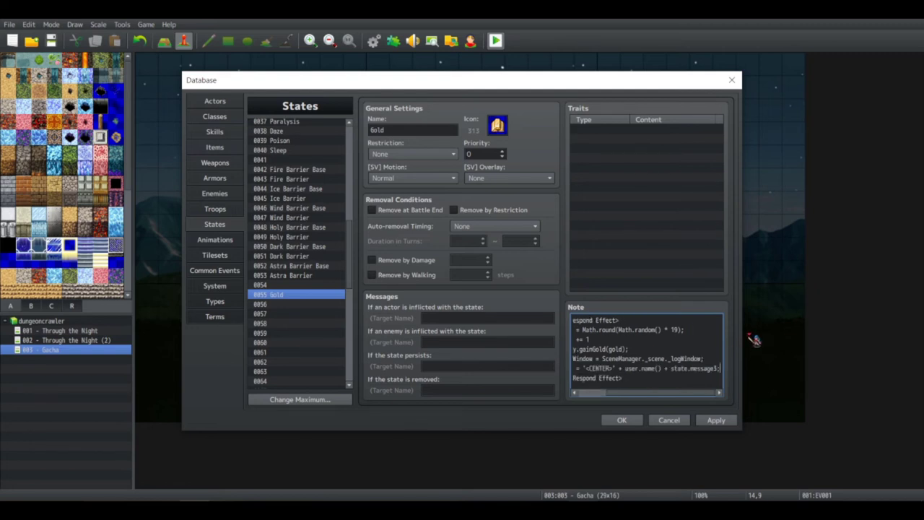
# Strip the user name and state message from the msg assignment, leaving only '<CENTER>'
pyautogui.press('Left')
pyautogui.press('BackSpace')
pyautogui.press('BackSpace')
pyautogui.press('BackSpace')
pyautogui.press('BackSpace')
pyautogui.press('BackSpace')
pyautogui.press('BackSpace')
pyautogui.press('BackSpace')
pyautogui.press('BackSpace')
pyautogui.press('BackSpace')
pyautogui.press('BackSpace')
pyautogui.press('BackSpace')
pyautogui.press('BackSpace')
pyautogui.press('BackSpace')
pyautogui.press('BackSpace')
pyautogui.press('BackSpace')
pyautogui.press('BackSpace')
pyautogui.press('BackSpace')
pyautogui.press('BackSpace')
pyautogui.press('BackSpace')
pyautogui.press('BackSpace')
pyautogui.press('BackSpace')
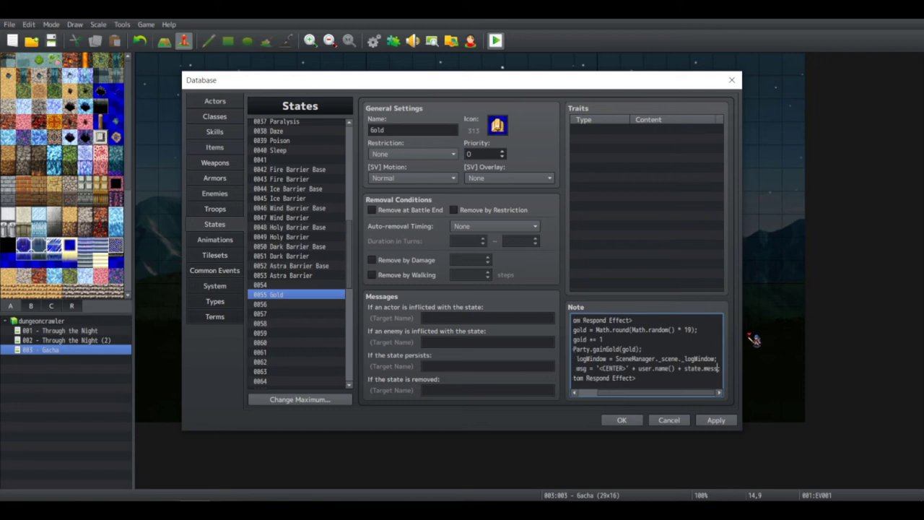
pyautogui.press('BackSpace')
pyautogui.press('BackSpace')
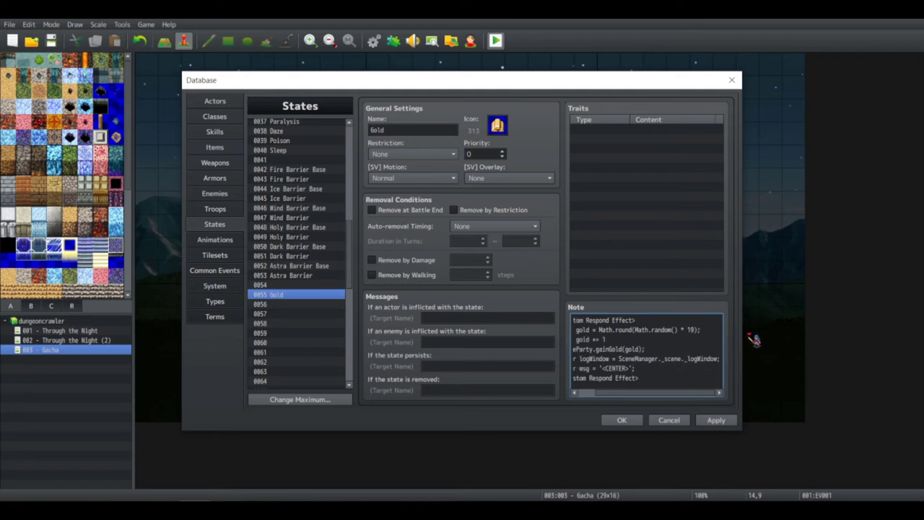
# Put Obtained\c[6] before <CENTER> in the msg string and append the variable gold after it
pyautogui.press('Left')
pyautogui.press('Left')
pyautogui.press('Left')
pyautogui.press('Left')
pyautogui.press('Left')
pyautogui.press('Left')
pyautogui.press('Right')
pyautogui.press('Right')
pyautogui.press('Right')
pyautogui.press('Right')
pyautogui.press('Right')
pyautogui.press('Right')
pyautogui.press('Right')
pyautogui.press('Right')
pyautogui.press('Right')
pyautogui.press('Right')
pyautogui.press('Right')
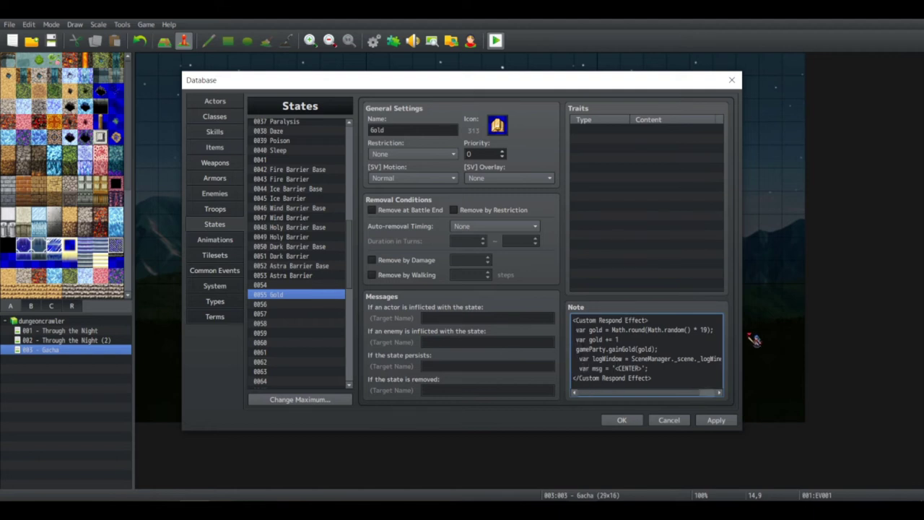
pyautogui.write('P')
pyautogui.write('btained')
pyautogui.press('Right')
pyautogui.write('+ gold +')
pyautogui.click(661, 368)
pyautogui.write('\\c[6]')
pyautogui.click(717, 368)
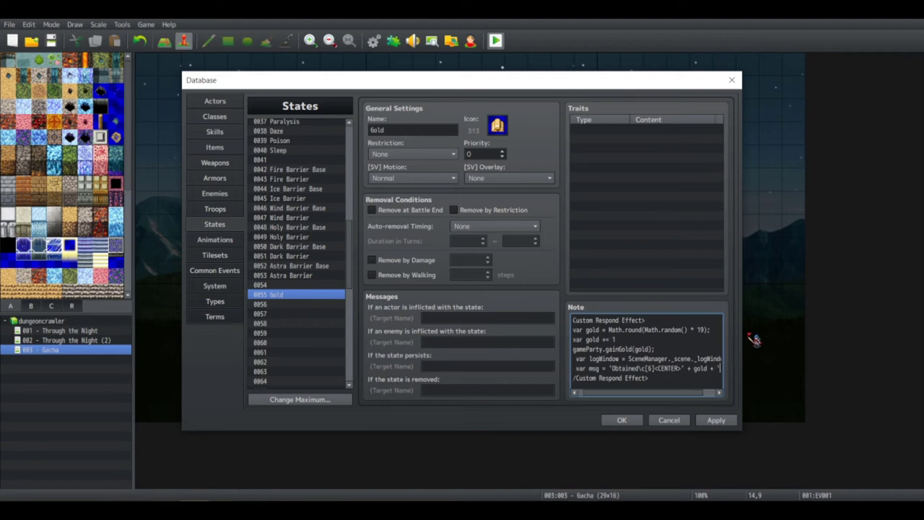
# Finish the msg assignment by appending the string ' Gold\c[0]' after the gold variable
pyautogui.write("'\\c")
pyautogui.press('BackSpace')
pyautogui.press('BackSpace')
pyautogui.write(';')
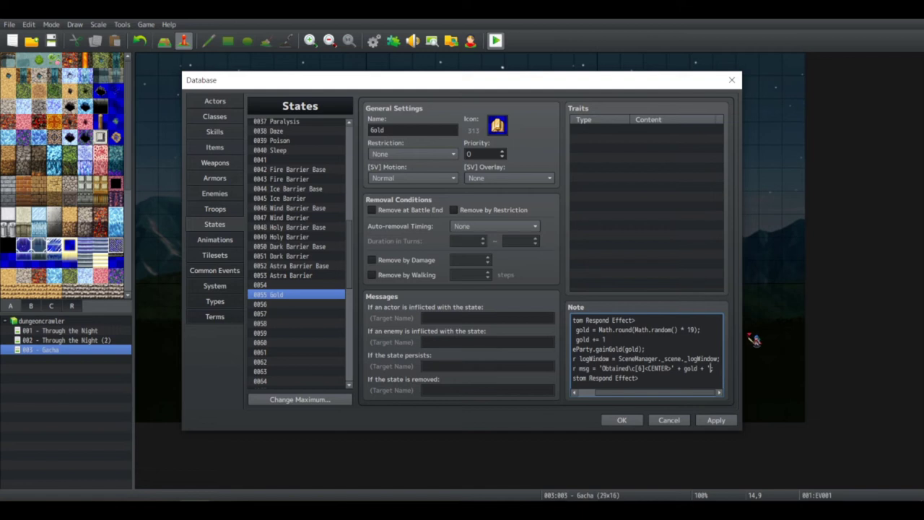
pyautogui.write('Gold')
pyautogui.press('Left')
pyautogui.press('Left')
pyautogui.press('Left')
pyautogui.press('Left')
pyautogui.press('End')
pyautogui.write("'")
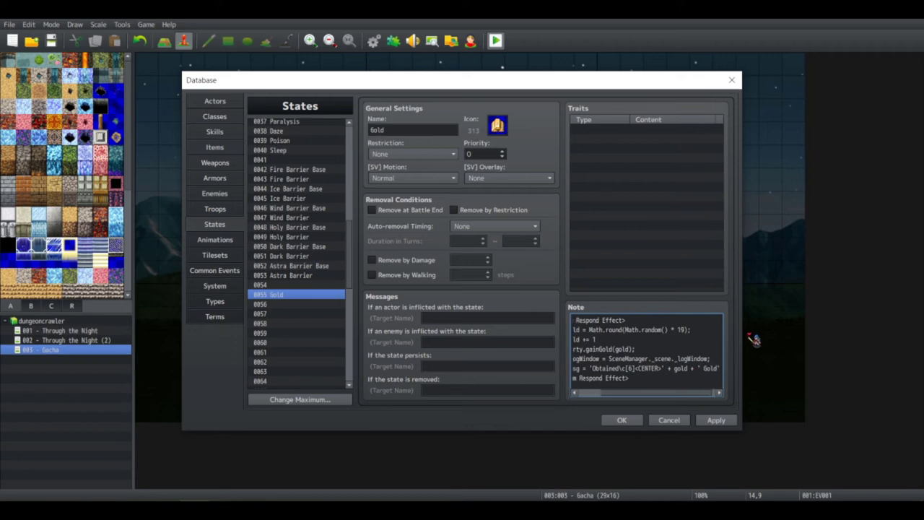
pyautogui.press('Left')
pyautogui.write('\\c[0]')
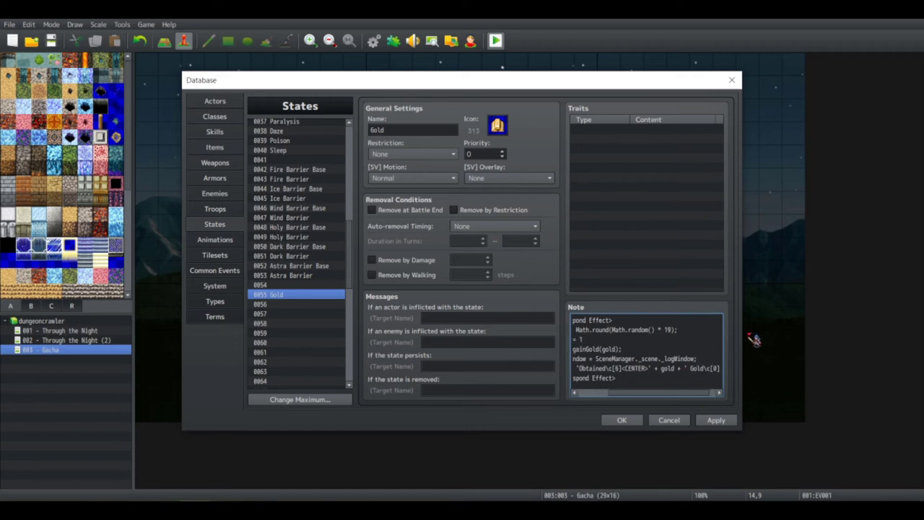
# Add the line "logWindow.addText(msg);" below the msg assignment
pyautogui.hotkey('ctrl', 'Home')
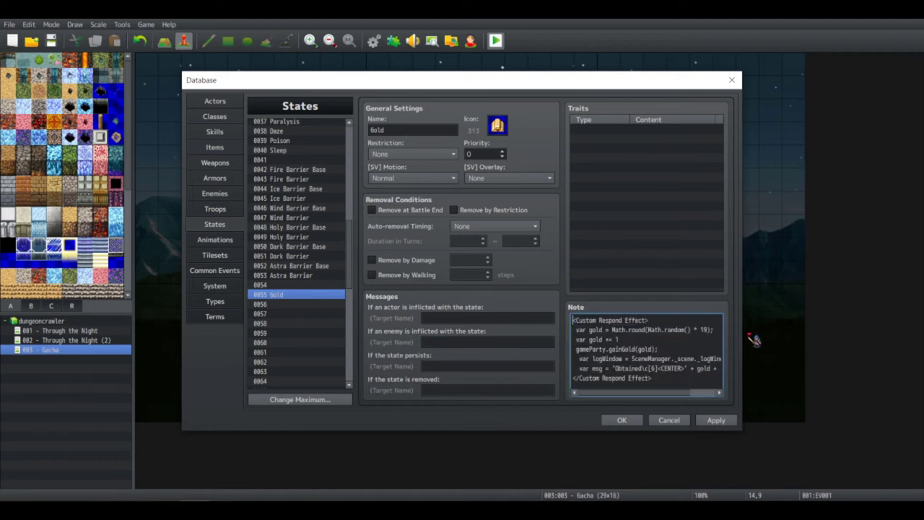
pyautogui.press('Down')
pyautogui.hotkey('alt', 'Tab')
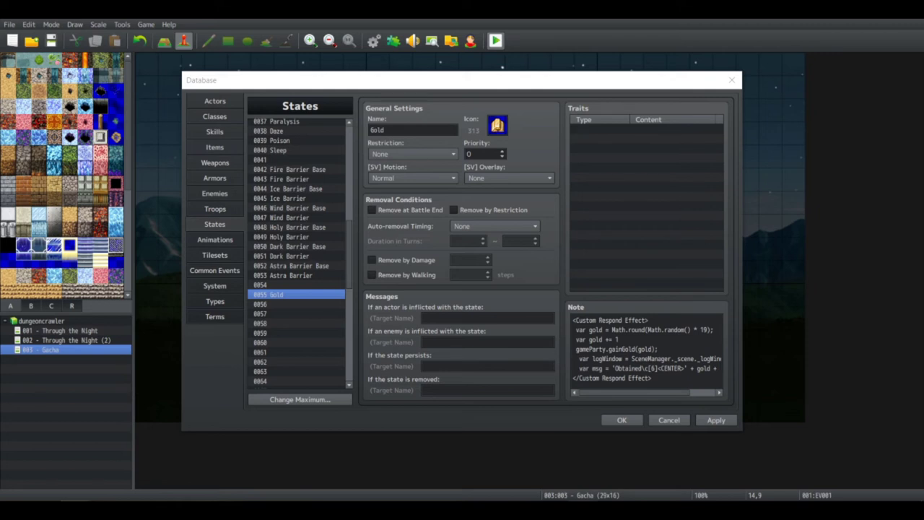
pyautogui.click(716, 367)
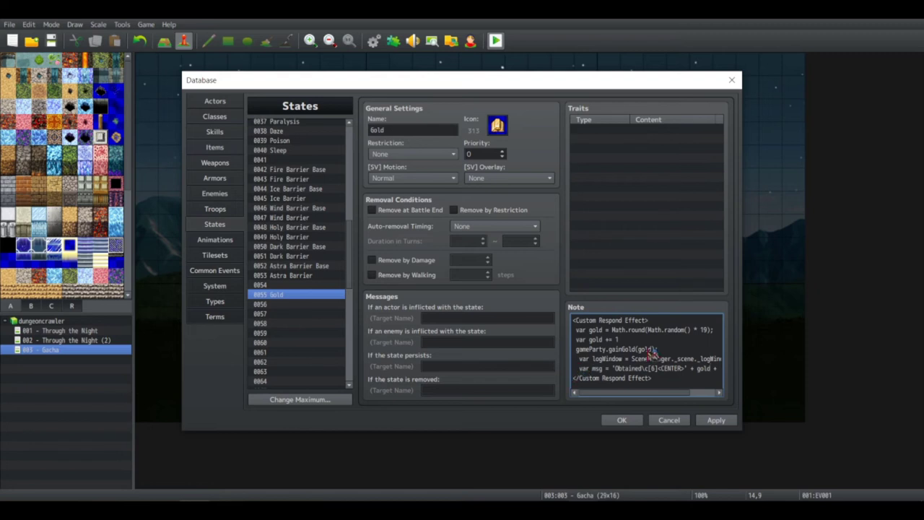
pyautogui.press('Return')
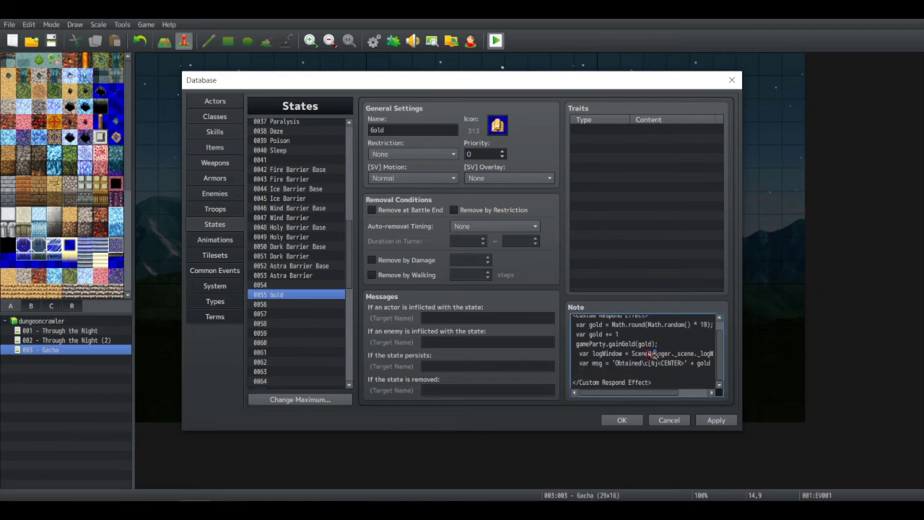
pyautogui.write('logWindow.addText(msg);')
# Remove the extra leading space from the msg and logWindow lines and apply the changes
pyautogui.press('Up')
pyautogui.press('Home')
pyautogui.press('Right')
pyautogui.press('BackSpace')
pyautogui.press('Up')
pyautogui.press('Delete')
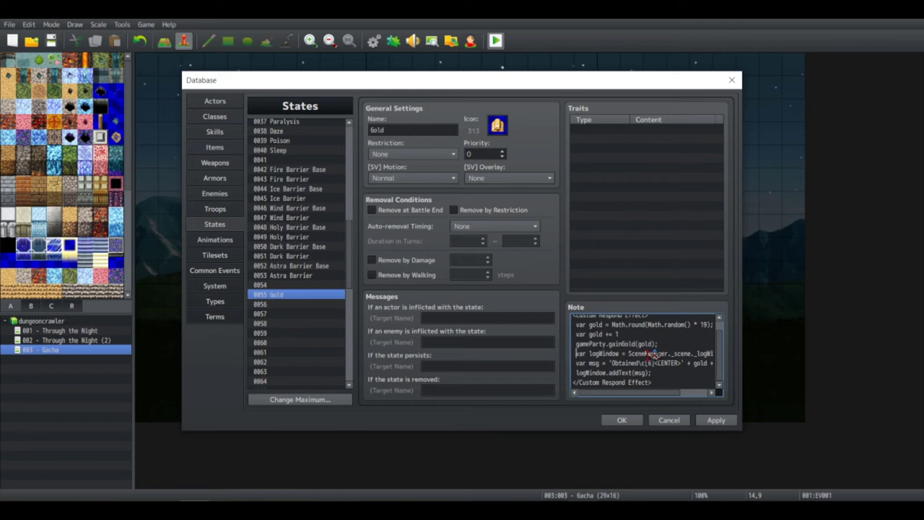
pyautogui.click(716, 420)
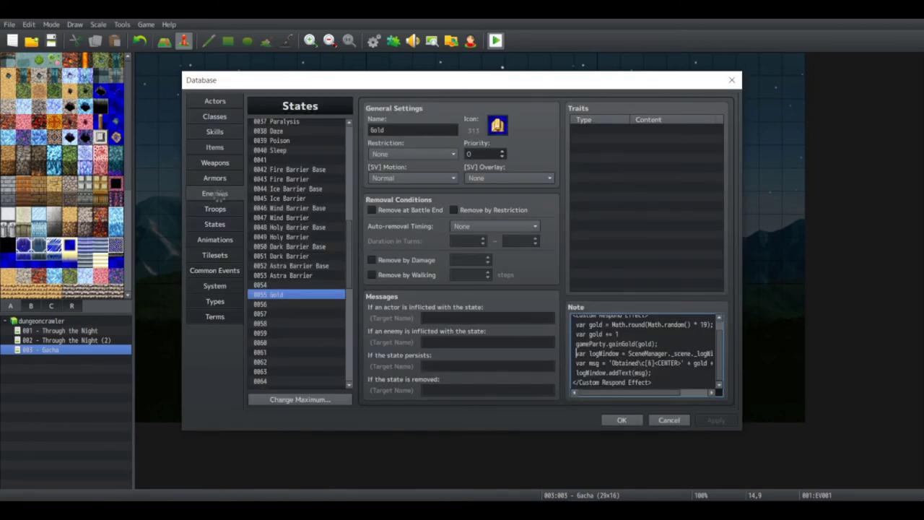
# Give the Grand Deity of Wealth enemy the note tag "<Passive State: 55>"
pyautogui.click(215, 193)
pyautogui.click(622, 324)
pyautogui.write('<Passive State: 55>')
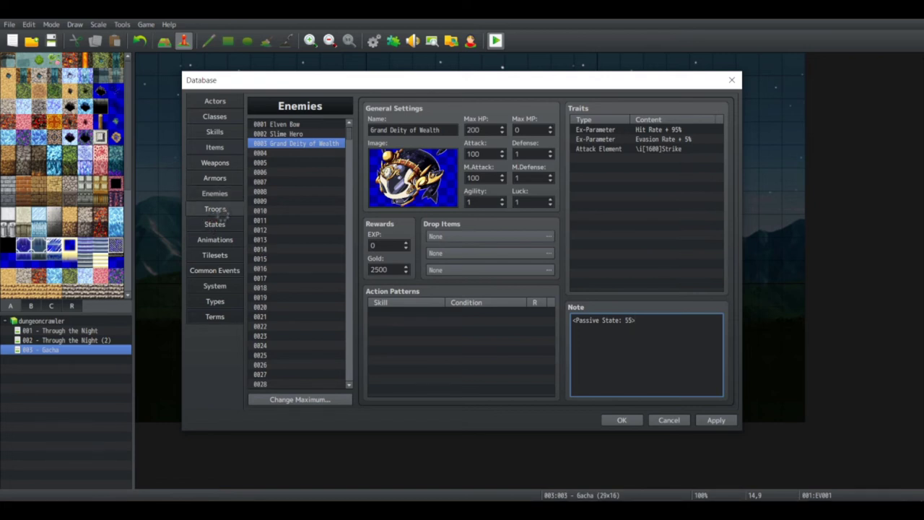
# Add the Grand Deity of Wealth to troop 0003, auto-name the troop and start a battle test
pyautogui.click(223, 211)
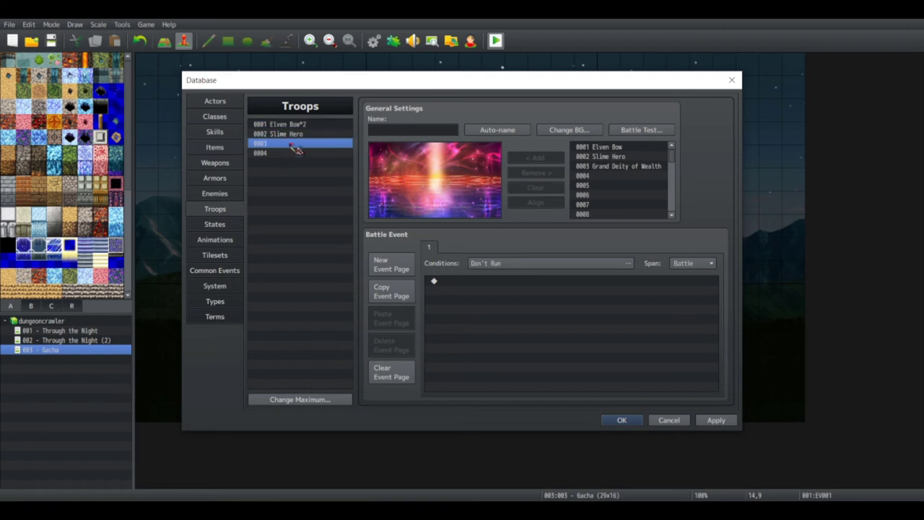
pyautogui.doubleClick(607, 166)
pyautogui.click(497, 130)
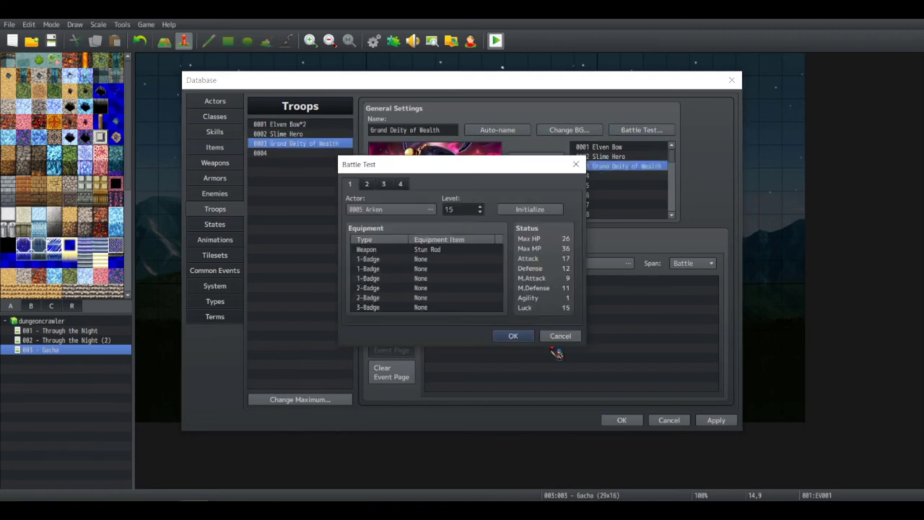
pyautogui.click(514, 335)
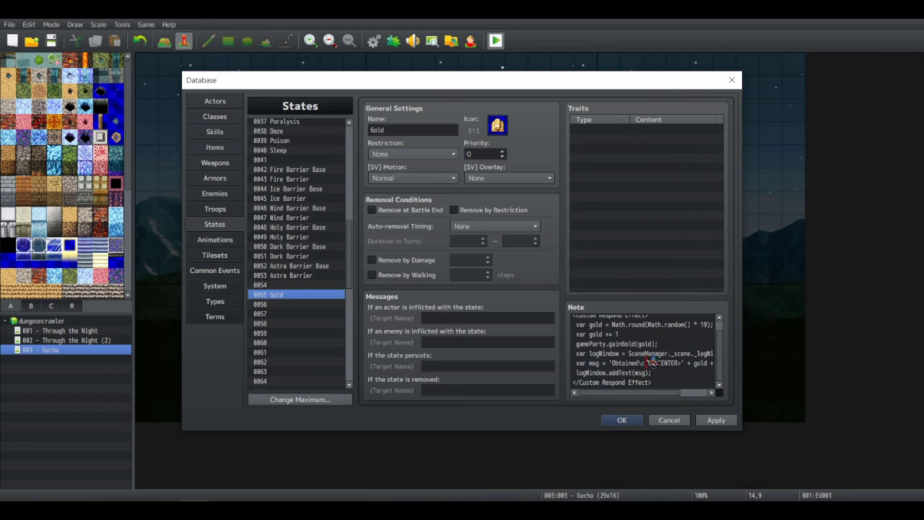
# Rewrite the increment line in the Gold state's note as "var gold = gold + 1" and apply it
pyautogui.click(639, 334)
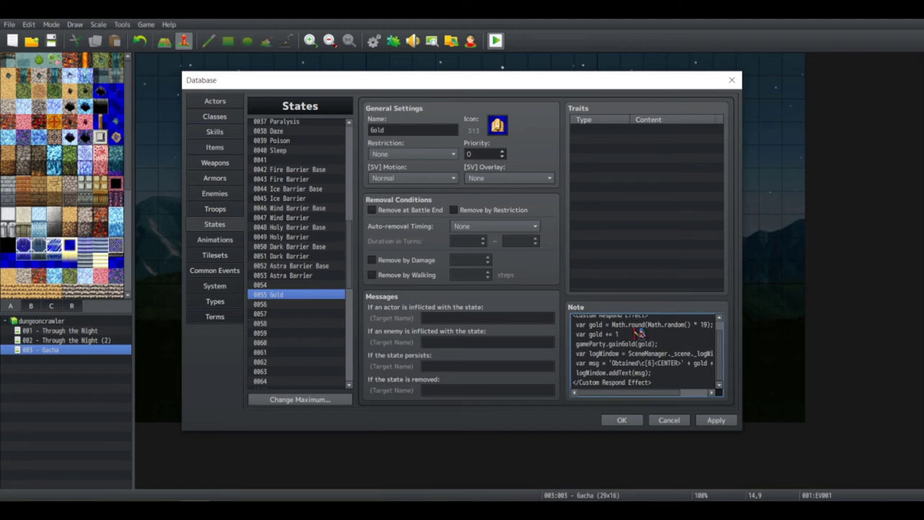
pyautogui.press('Left')
pyautogui.press('Left')
pyautogui.press('BackSpace')
pyautogui.press('BackSpace')
pyautogui.write('= v')
pyautogui.write('old +')
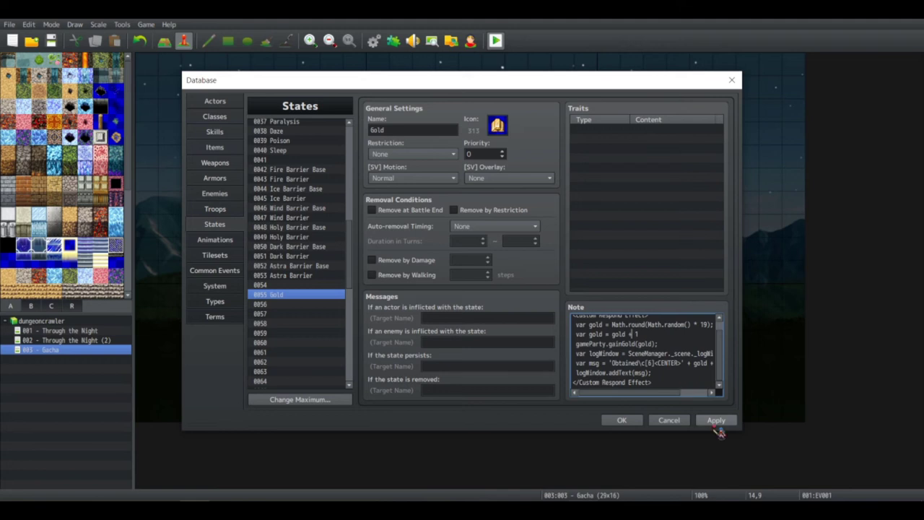
pyautogui.click(735, 422)
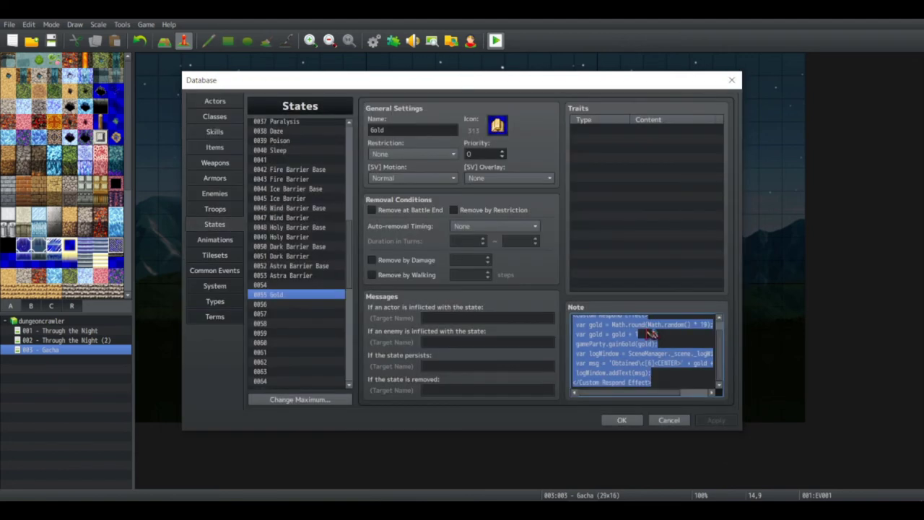
# Replace the separate increment line by changing the gold assignment to (Math.round(Math.random() * 19)) + 1, and apply it
pyautogui.moveTo(652, 333); pyautogui.dragTo(542, 332)
pyautogui.press('BackSpace')
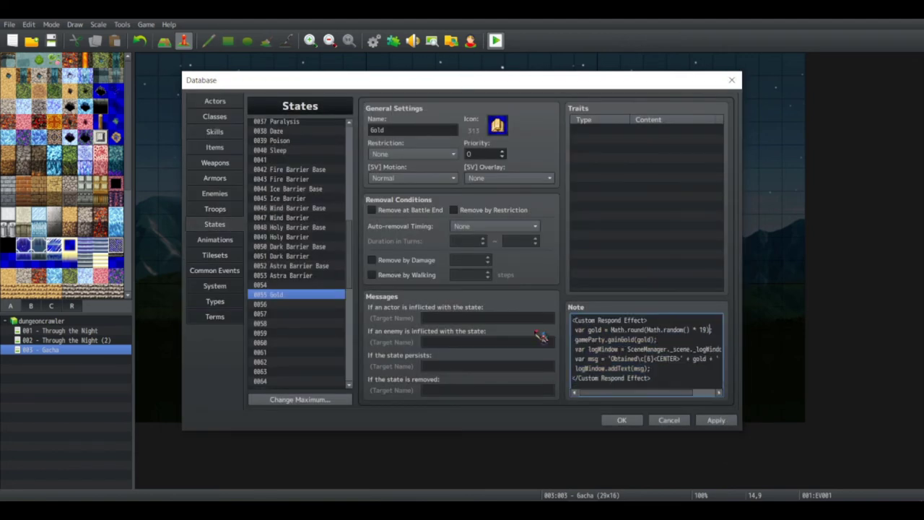
pyautogui.write(')')
pyautogui.press('Left')
pyautogui.press('Left')
pyautogui.press('Left')
pyautogui.press('Left')
pyautogui.press('Left')
pyautogui.press('Left')
pyautogui.press('Left')
pyautogui.press('Left')
pyautogui.press('Left')
pyautogui.press('Left')
pyautogui.press('Left')
pyautogui.press('Left')
pyautogui.press('Left')
pyautogui.press('Left')
pyautogui.press('Left')
pyautogui.press('Left')
pyautogui.press('Left')
pyautogui.press('Left')
pyautogui.press('Left')
pyautogui.press('Left')
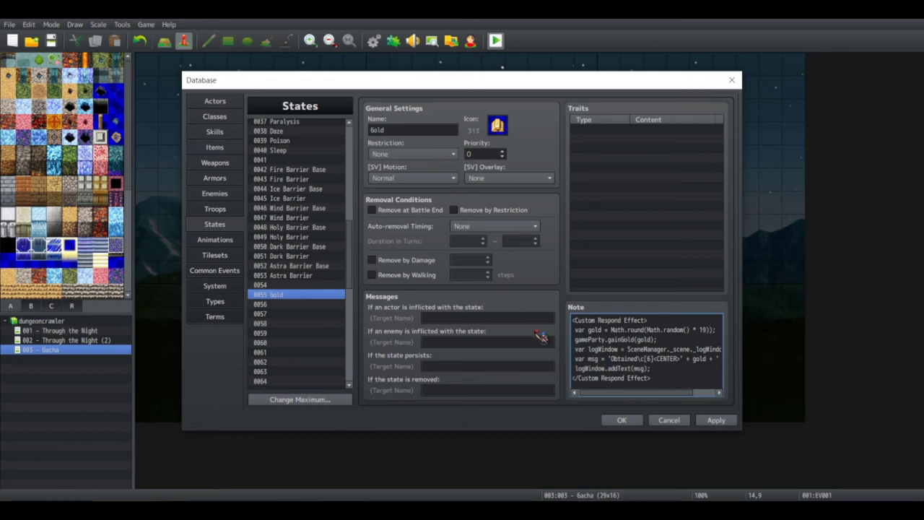
pyautogui.write('(')
pyautogui.press('End')
pyautogui.press('Left')
pyautogui.write('+ 1')
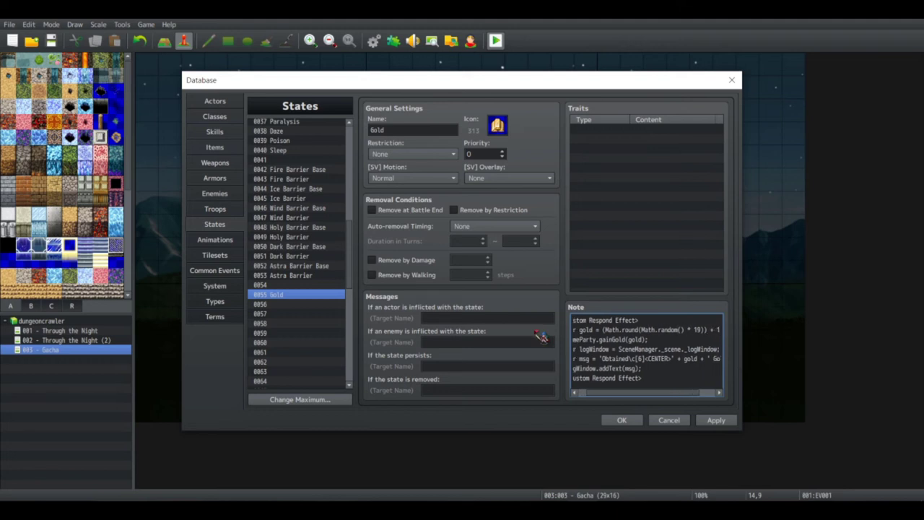
pyautogui.click(715, 419)
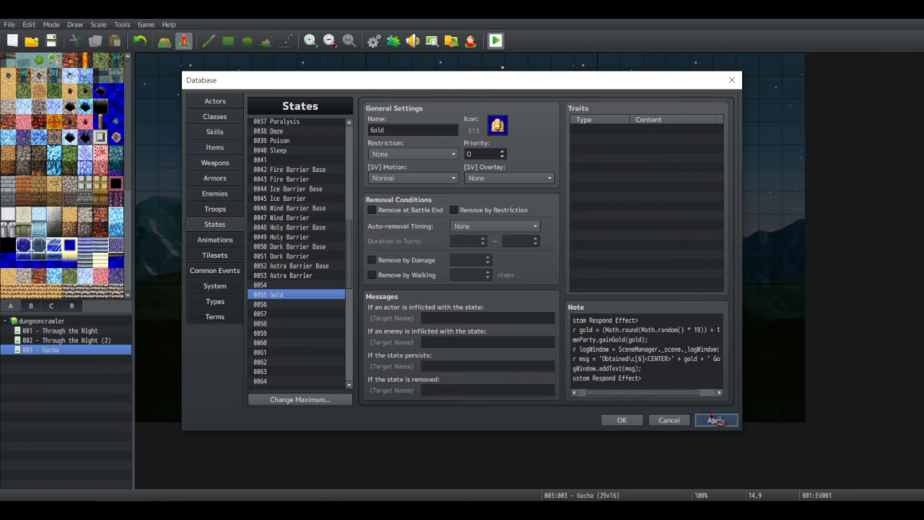
# Battle test the Grand Deity of Wealth troop by attacking the enemy, and close the test
pyautogui.click(234, 213)
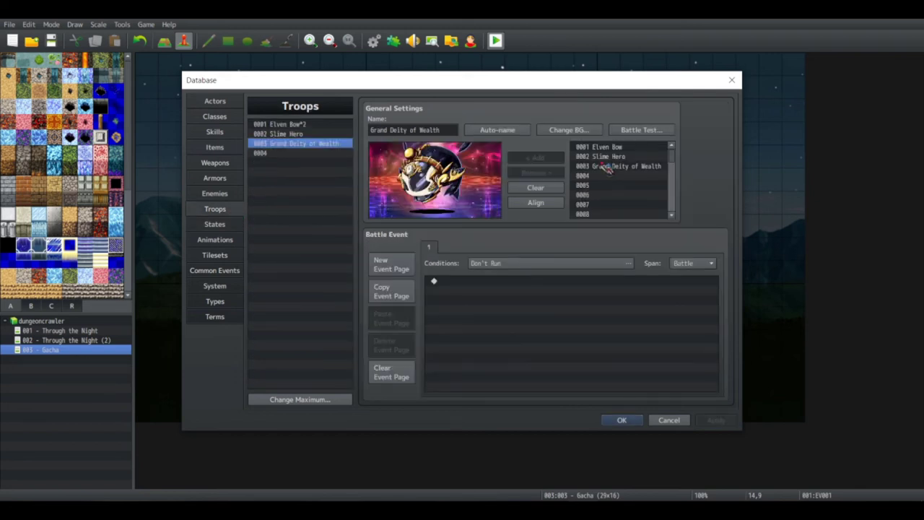
pyautogui.click(637, 135)
pyautogui.click(515, 335)
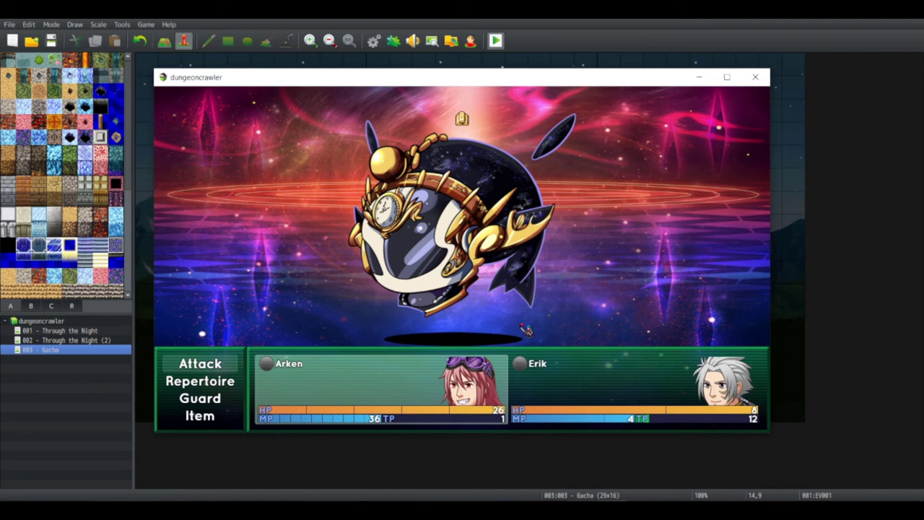
pyautogui.press('Return')
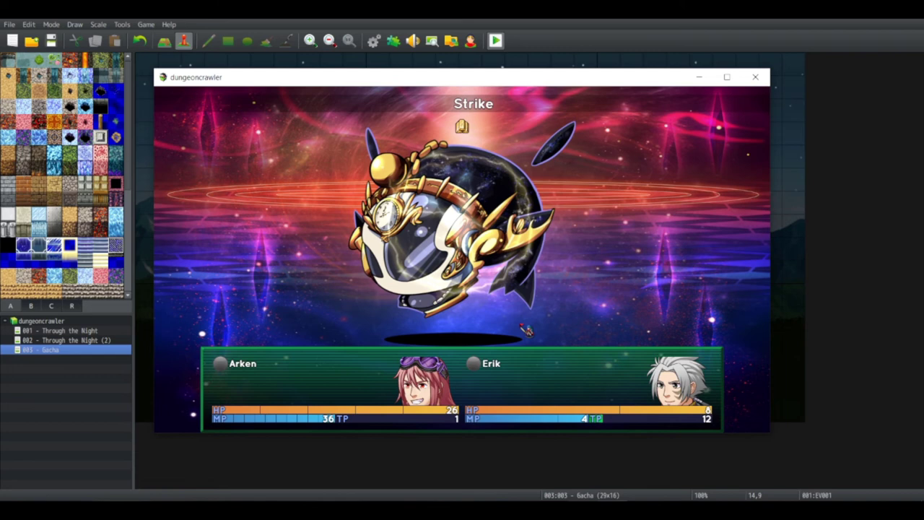
pyautogui.hotkey('alt', 'F4')
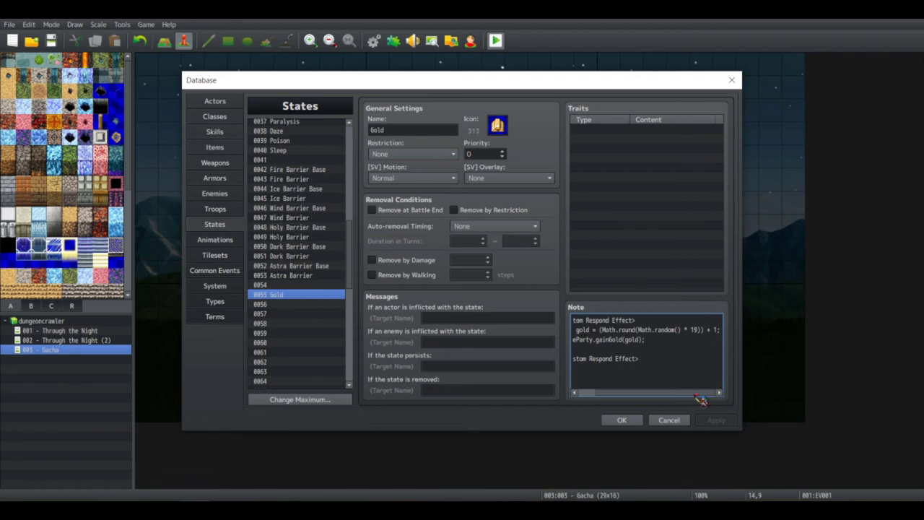
# Add log window lines to the Gold state's note that show the message 'Obtained\c[6]<CENTER>' + gold, and apply them
pyautogui.click(622, 420)
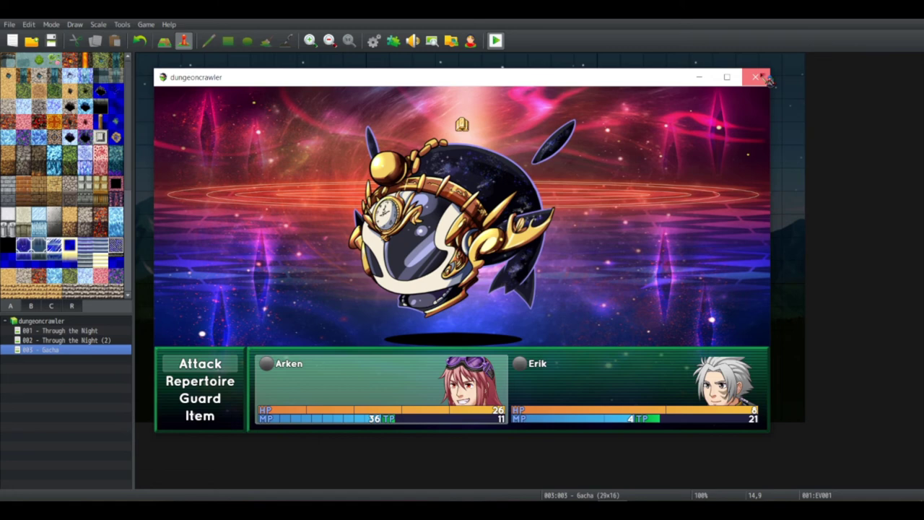
pyautogui.click(766, 78)
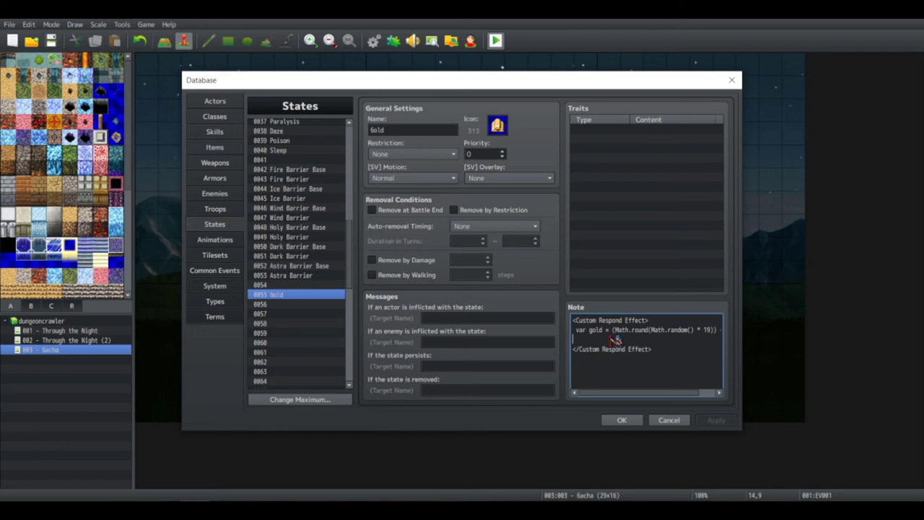
pyautogui.hotkey('ctrl', 'v')
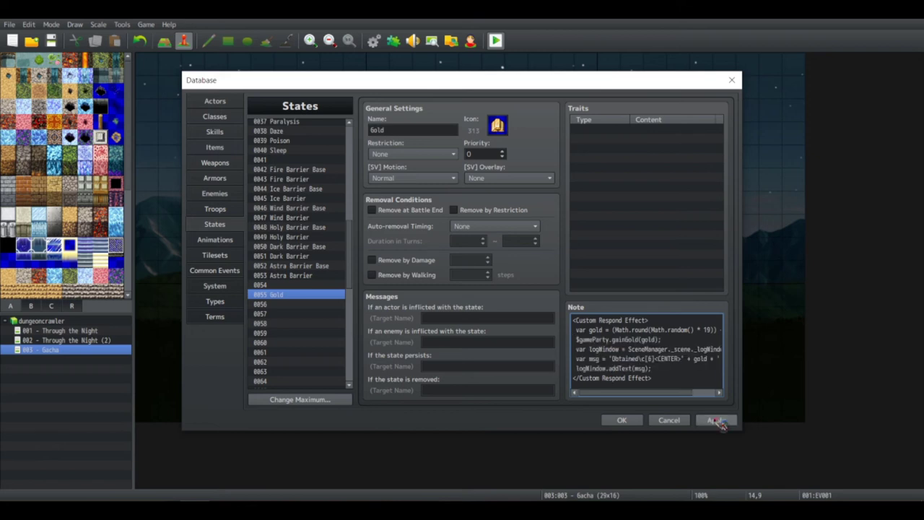
pyautogui.click(716, 420)
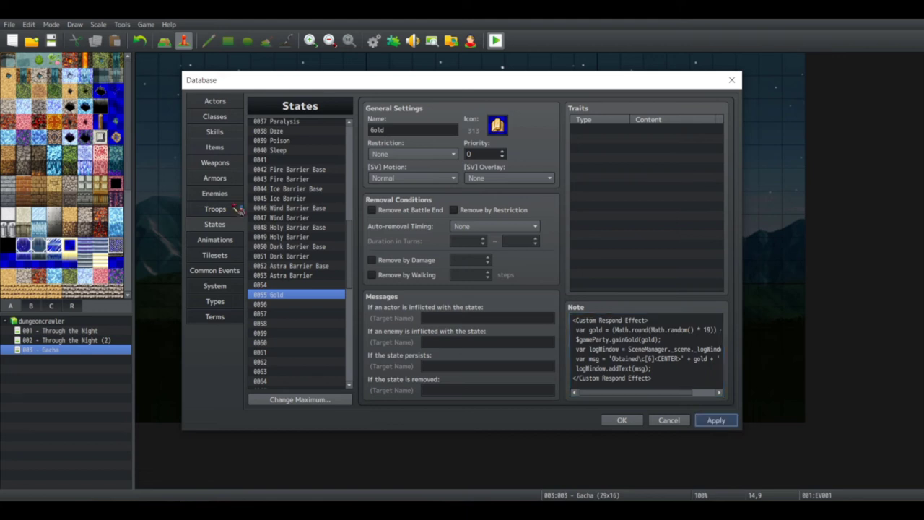
# Close the battle test, replace the word Gold with \i[313] in the Gold state's message, apply it and start another battle test
pyautogui.hotkey('alt', 'Tab')
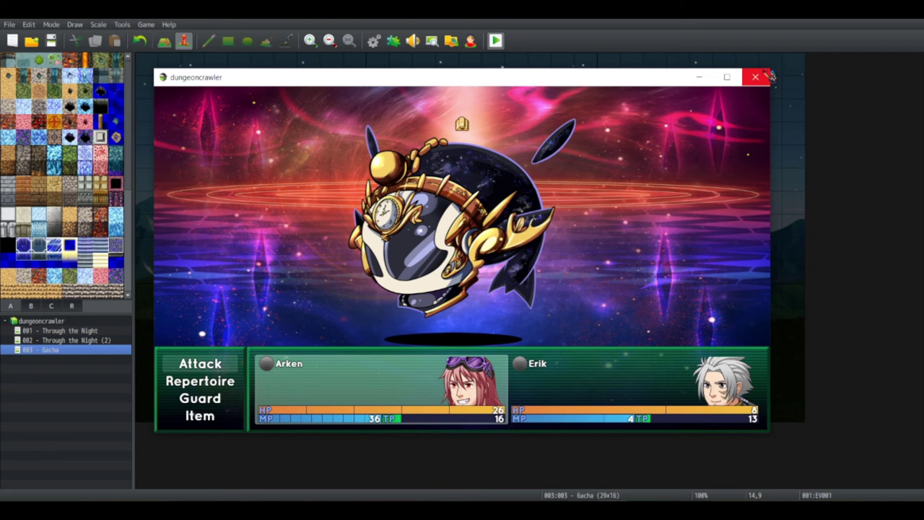
pyautogui.click(767, 74)
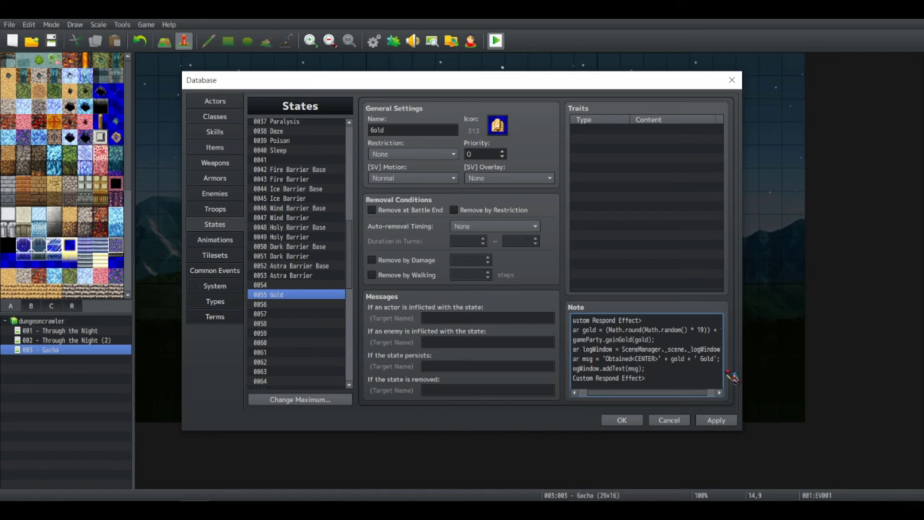
pyautogui.write('\\i[313]')
pyautogui.click(716, 420)
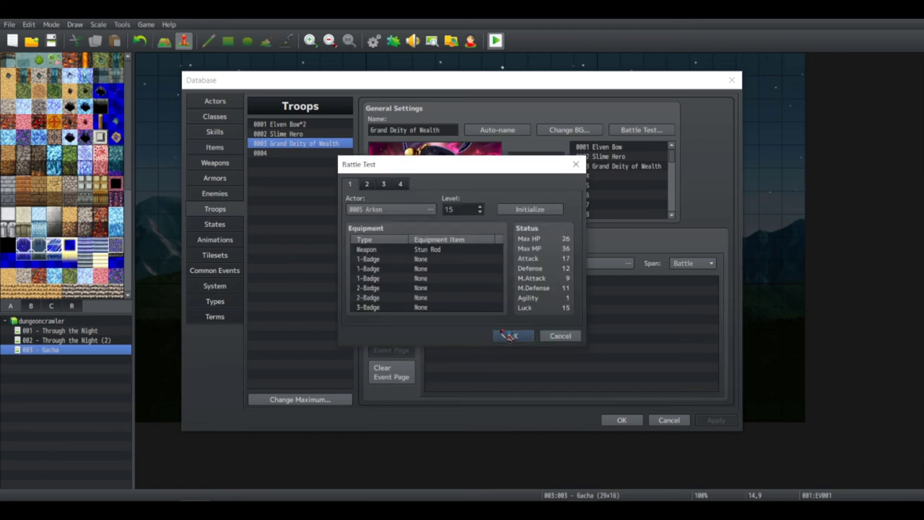
pyautogui.click(515, 336)
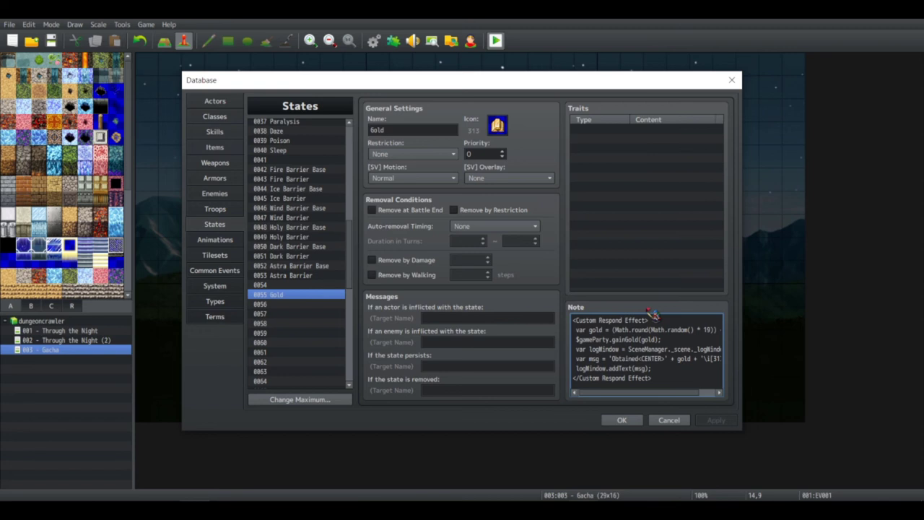
# Insert a space after <CENTER> and another before \i[313] in the message line of the Gold state's note
pyautogui.press('Right')
pyautogui.press('Right')
pyautogui.press('Right')
pyautogui.press('Right')
pyautogui.press('Right')
pyautogui.press('Right')
pyautogui.press('Right')
pyautogui.press('Right')
pyautogui.press('Right')
pyautogui.press('Right')
pyautogui.press('Right')
pyautogui.press('Right')
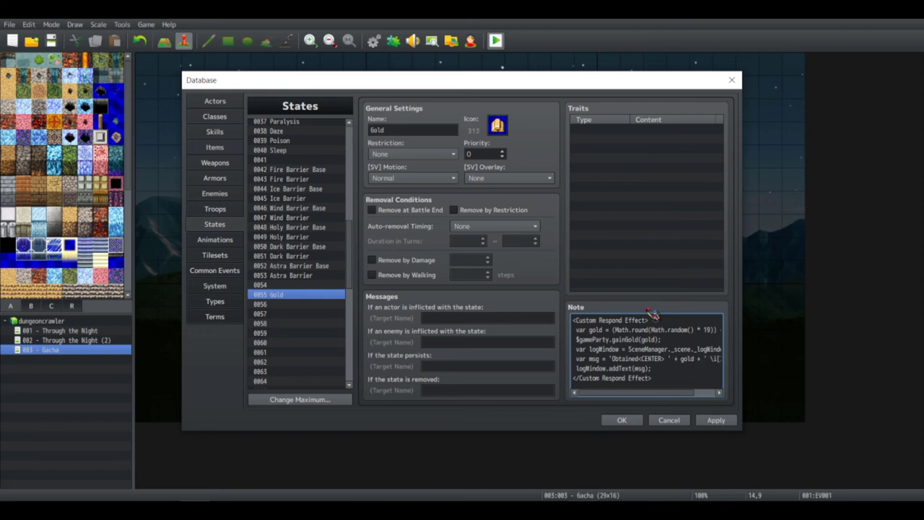
pyautogui.press('Right')
pyautogui.press('Right')
pyautogui.press('Right')
pyautogui.press('Right')
pyautogui.press('Right')
pyautogui.press('Right')
pyautogui.press('Right')
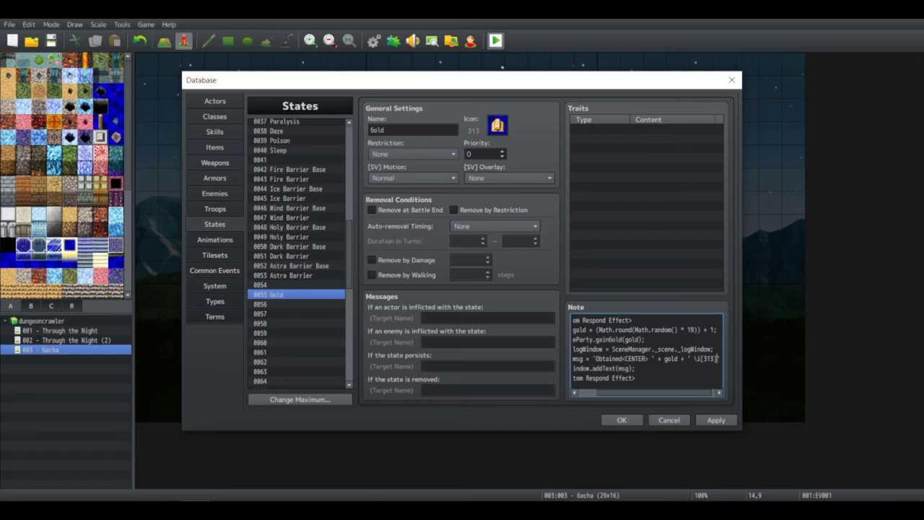
pyautogui.hotkey('ctrl', 'f')
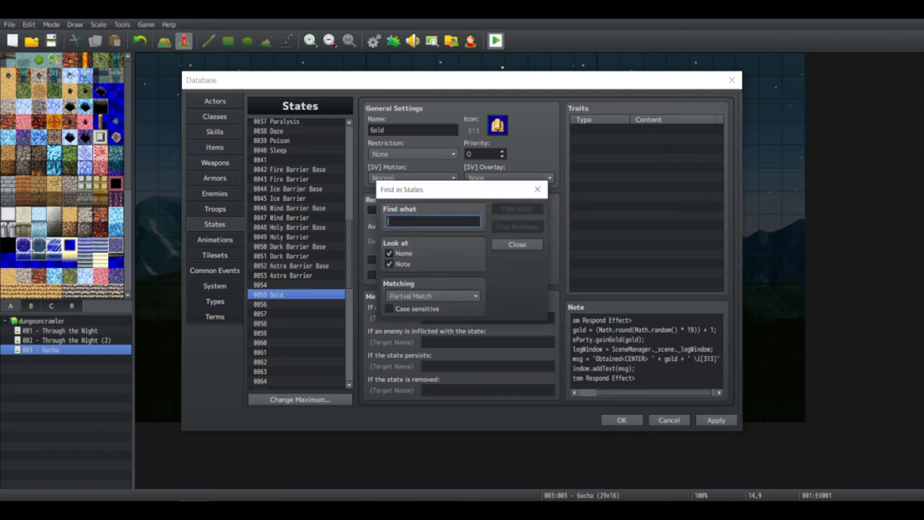
pyautogui.click(537, 189)
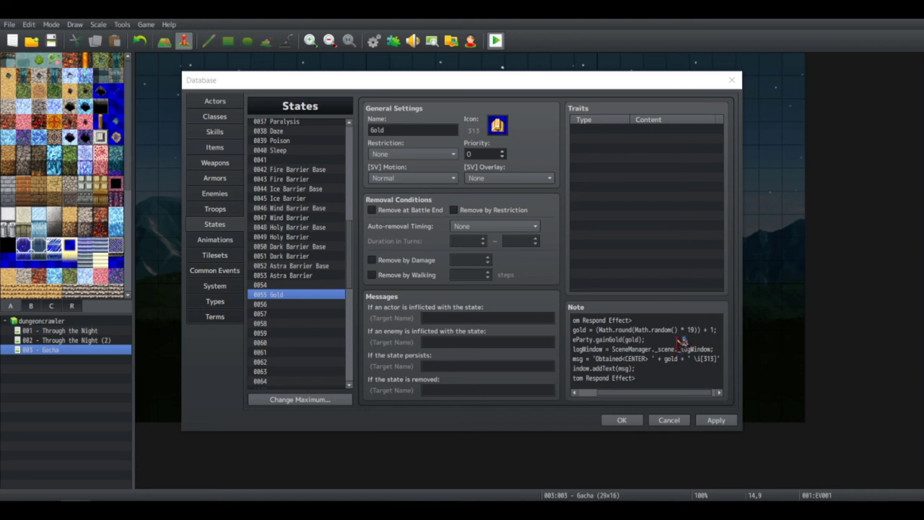
# Replace the icon code \i[313] with "gold!" in the message line of the Gold state's note, and apply it
pyautogui.click(592, 395)
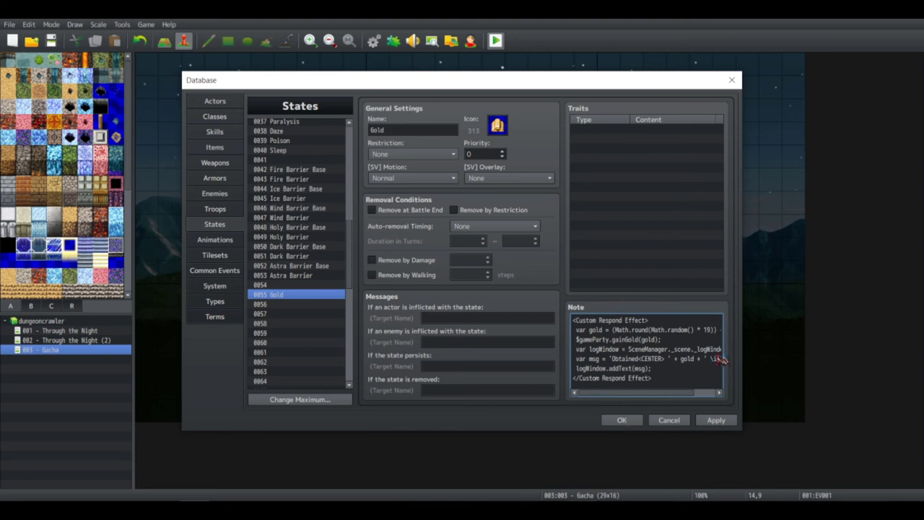
pyautogui.press('Right')
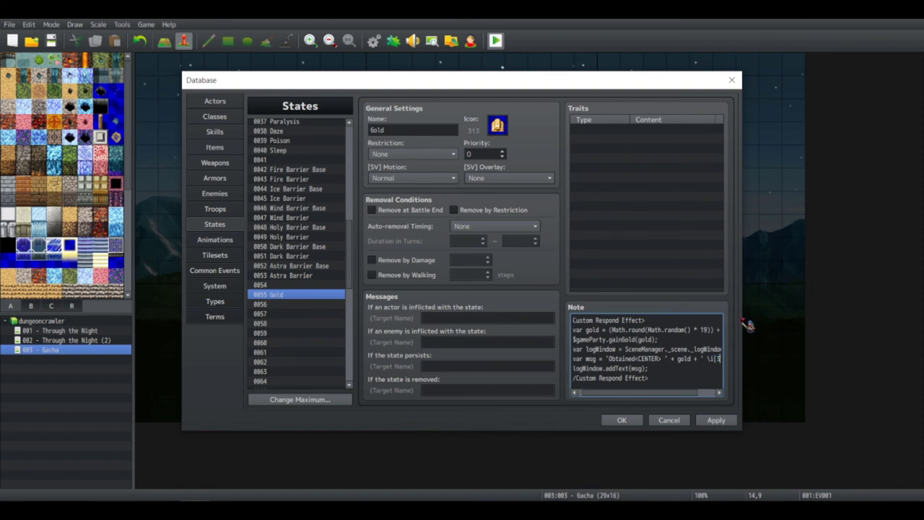
pyautogui.press('Right')
pyautogui.press('Right')
pyautogui.press('Right')
pyautogui.press('BackSpace')
pyautogui.press('BackSpace')
pyautogui.press('BackSpace')
pyautogui.press('BackSpace')
pyautogui.press('BackSpace')
pyautogui.press('BackSpace')
pyautogui.press('BackSpace')
pyautogui.write('gold')
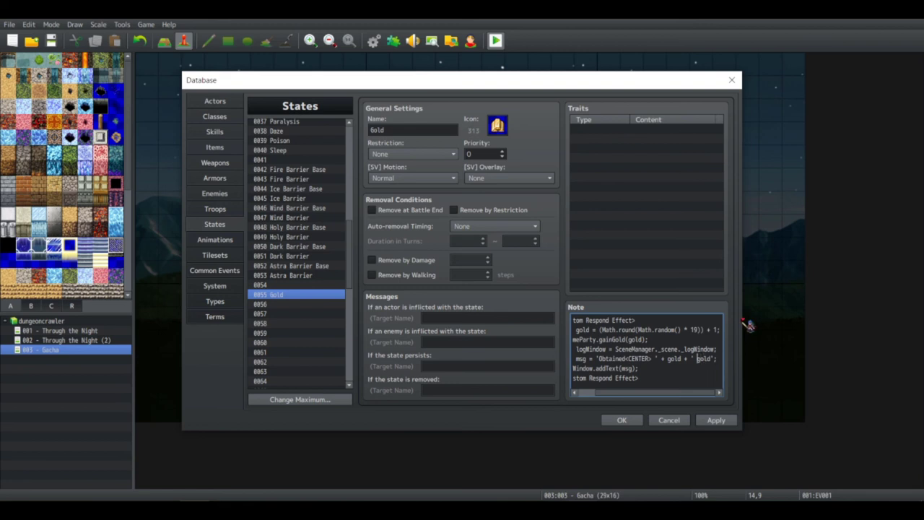
pyautogui.click(716, 419)
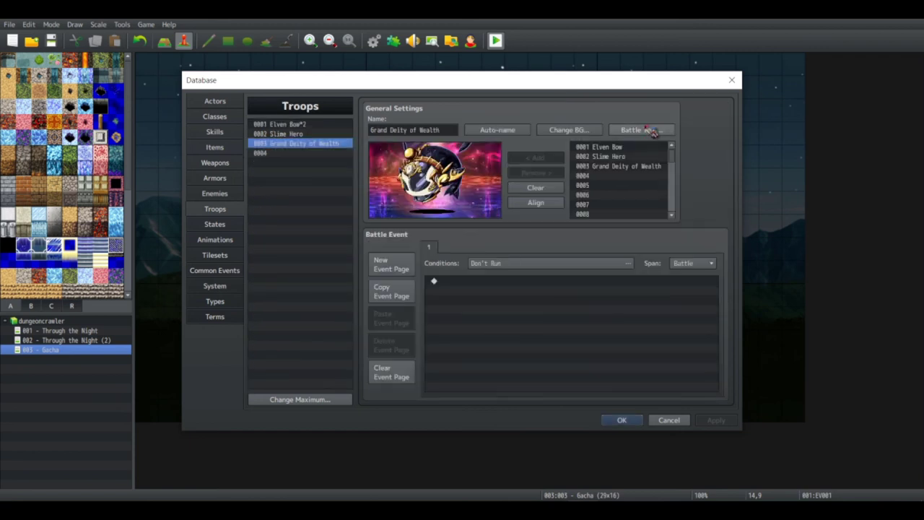
# Battle test the Grand Deity of Wealth troop, attack the enemy to check the gold message, and close the test
pyautogui.click(640, 129)
pyautogui.click(518, 337)
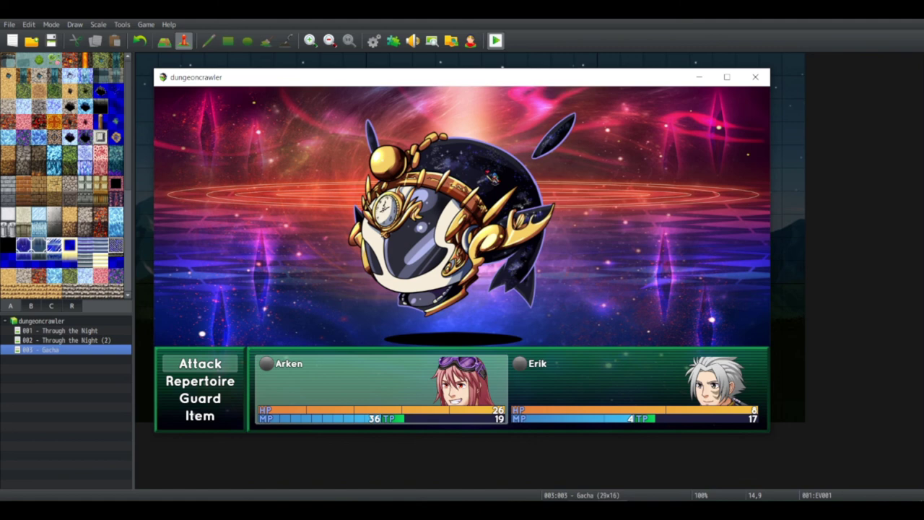
pyautogui.press('Return')
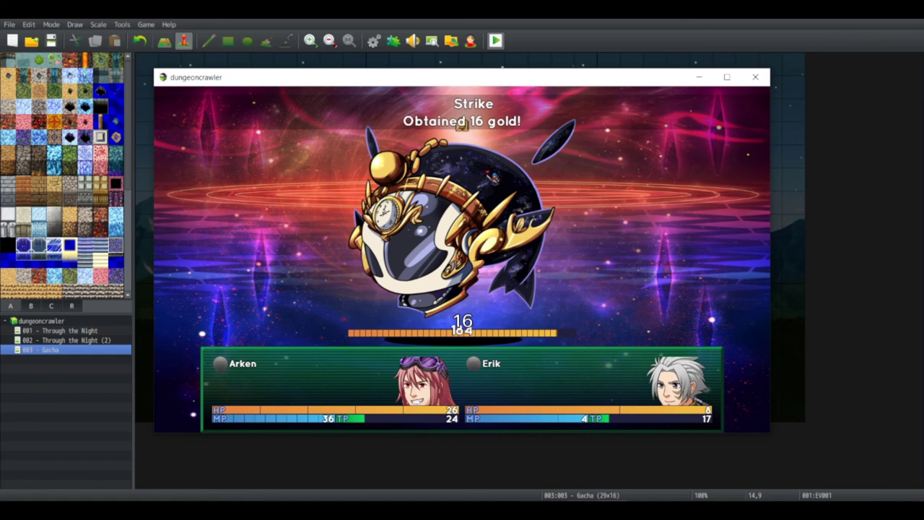
pyautogui.click(767, 81)
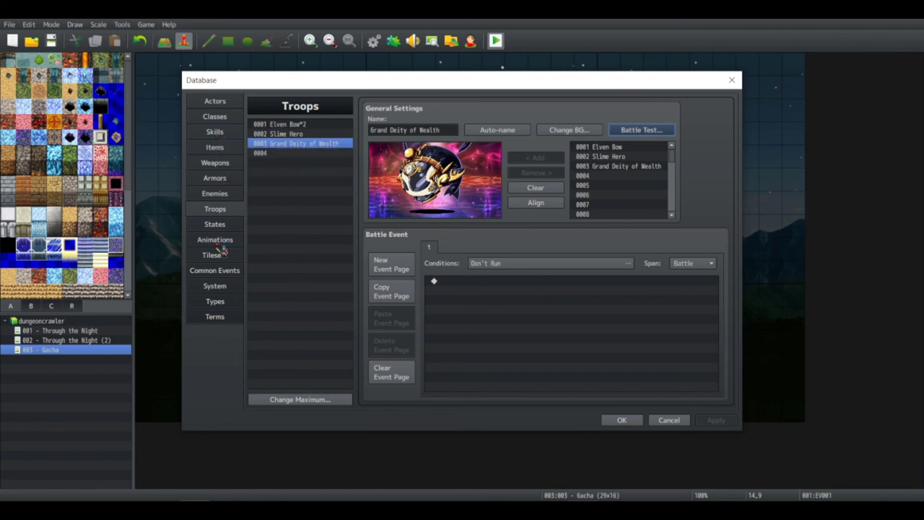
pyautogui.click(230, 225)
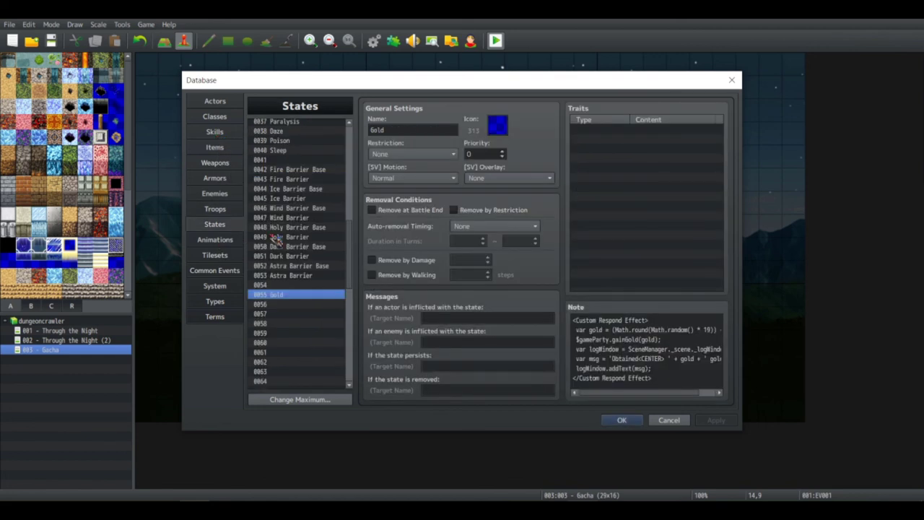
pyautogui.click(670, 381)
pyautogui.hotkey('ctrl', 'a')
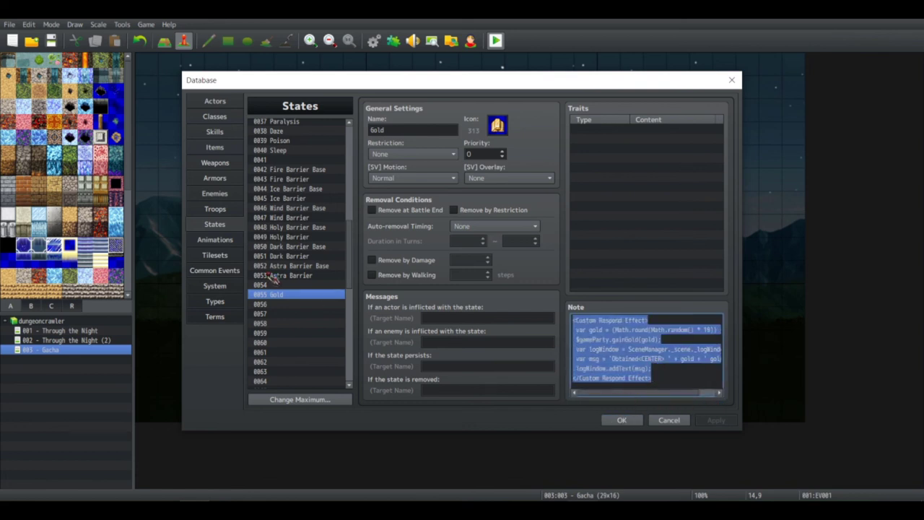
# Name the empty animation 0288 "Money Sound"
pyautogui.click(233, 245)
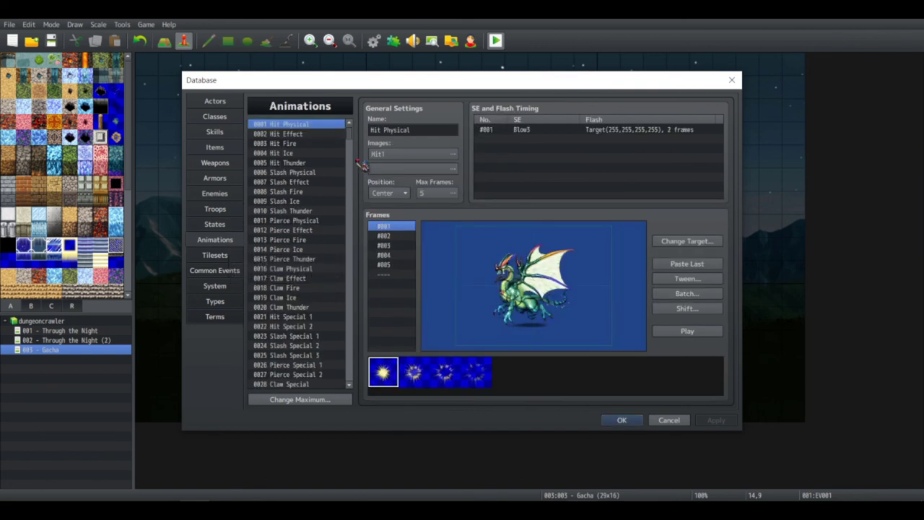
pyautogui.moveTo(350, 141); pyautogui.dragTo(346, 239)
pyautogui.click(289, 323)
pyautogui.click(406, 128)
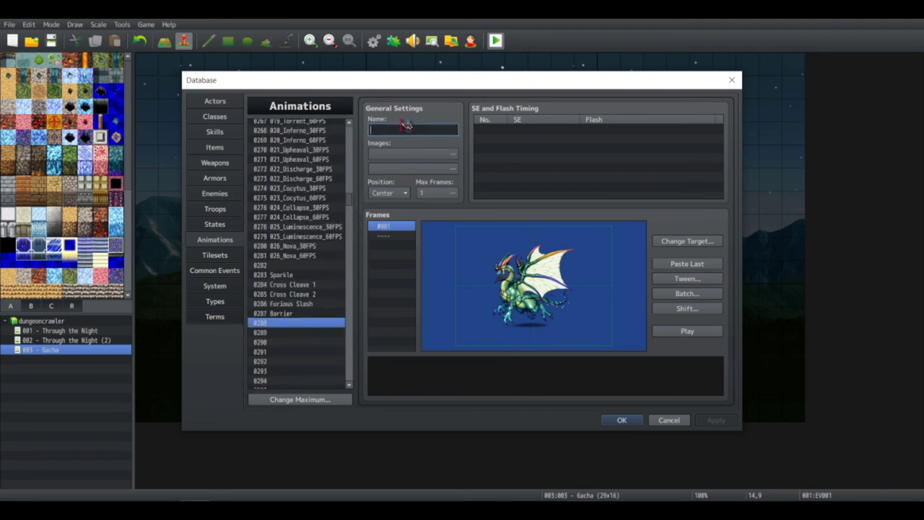
pyautogui.write('Hon')
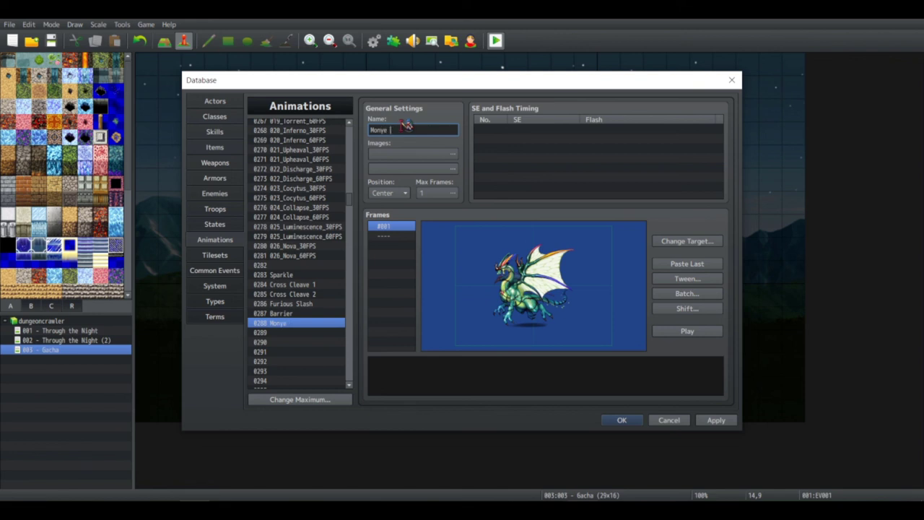
pyautogui.write('ey Sound')
# Add the Coin sound effect with an adjusted pitch to frame 1 of the Money Sound animation
pyautogui.doubleClick(547, 175)
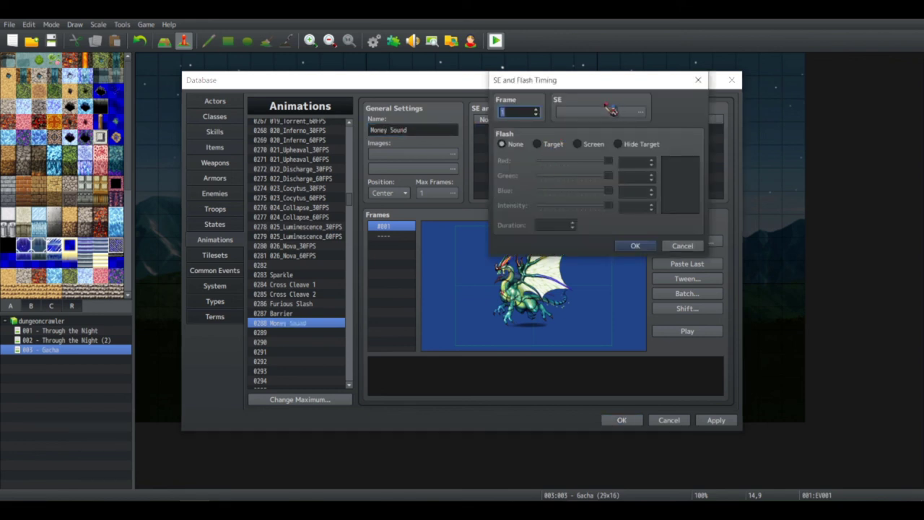
pyautogui.click(612, 110)
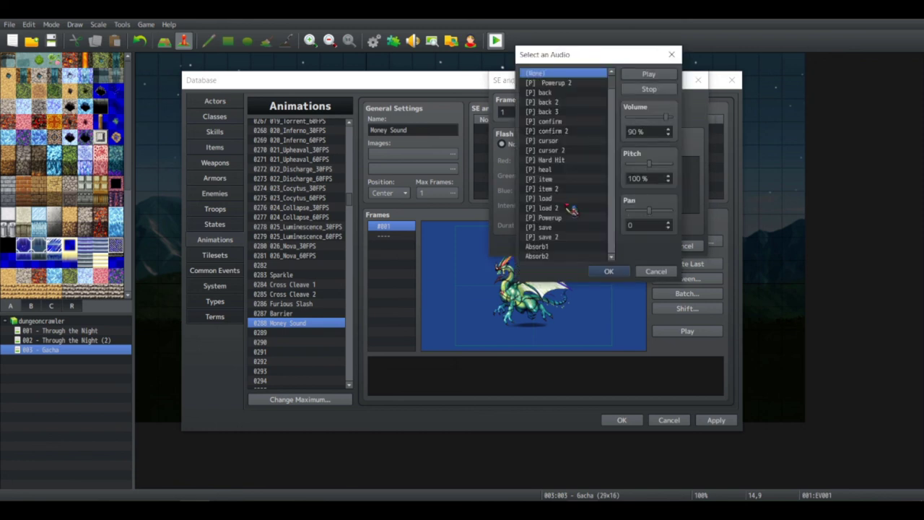
pyautogui.scroll(-15, 572, 210)
pyautogui.scroll(-5, 570, 202)
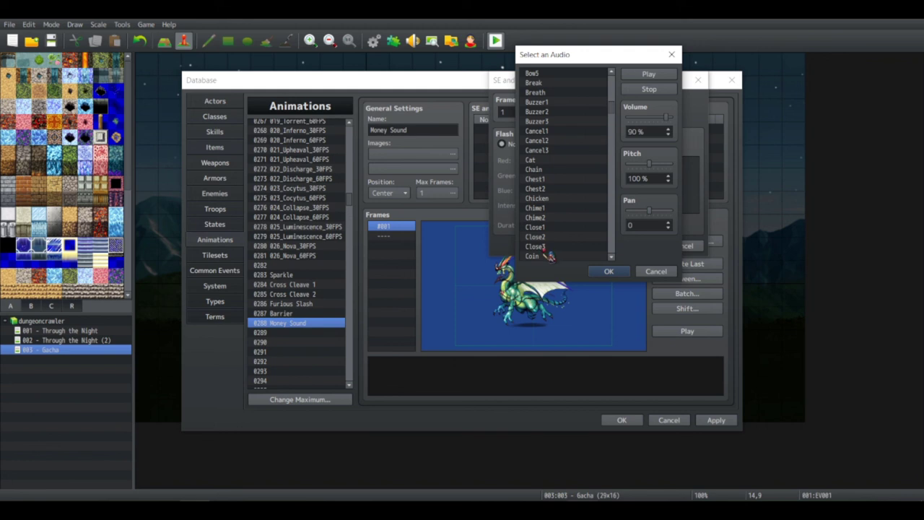
pyautogui.click(548, 257)
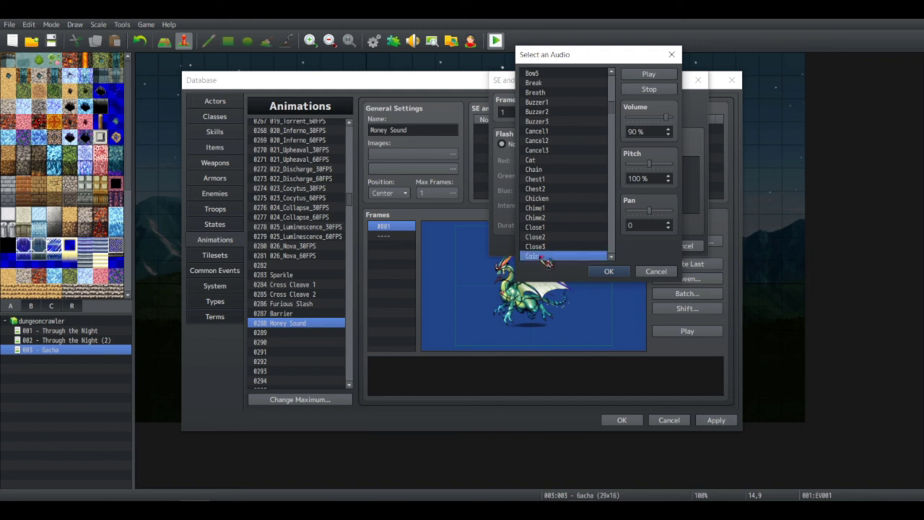
pyautogui.scroll(-2, 548, 256)
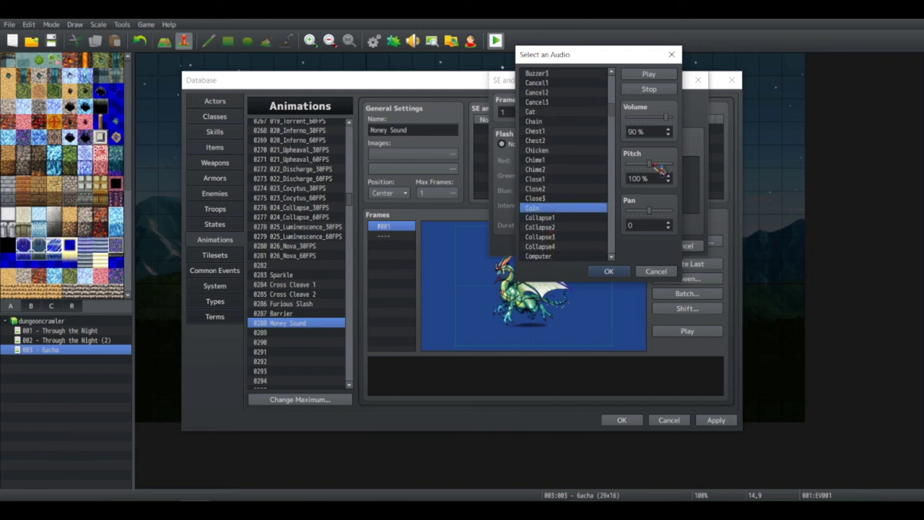
pyautogui.moveTo(658, 167)
pyautogui.mouseDown()
pyautogui.moveTo(649, 168)
pyautogui.moveTo(662, 168)
pyautogui.mouseUp()
pyautogui.click(657, 77)
pyautogui.click(609, 271)
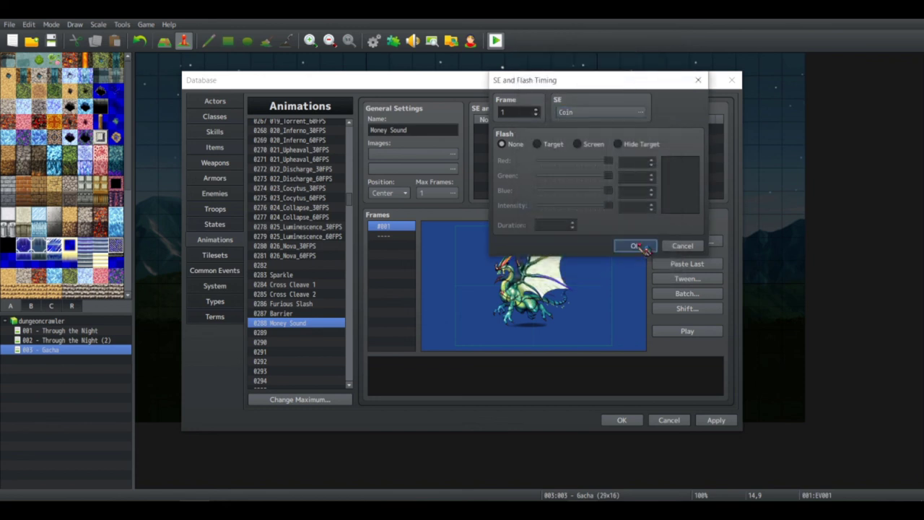
pyautogui.click(626, 245)
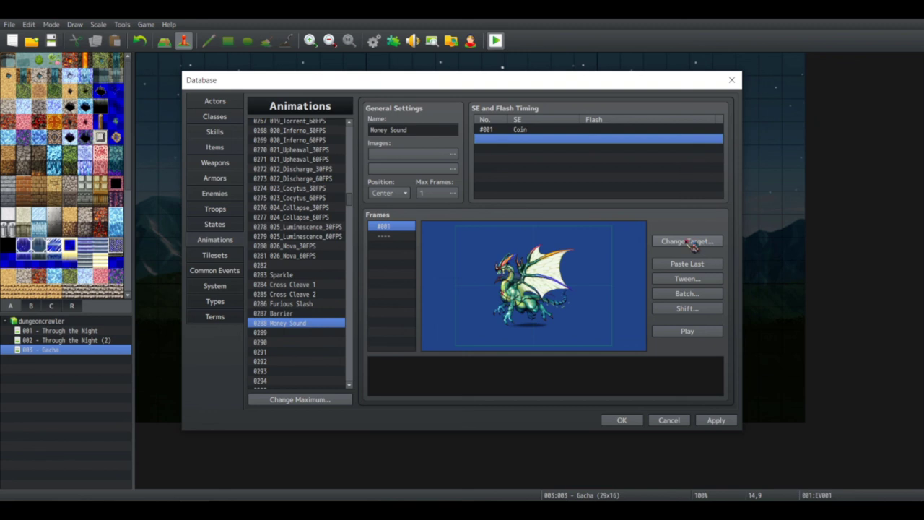
# Insert the line target.startAnimation(288); below the gainGold line in the Gold state's note, and check the Money Sound animation's number
pyautogui.click(213, 132)
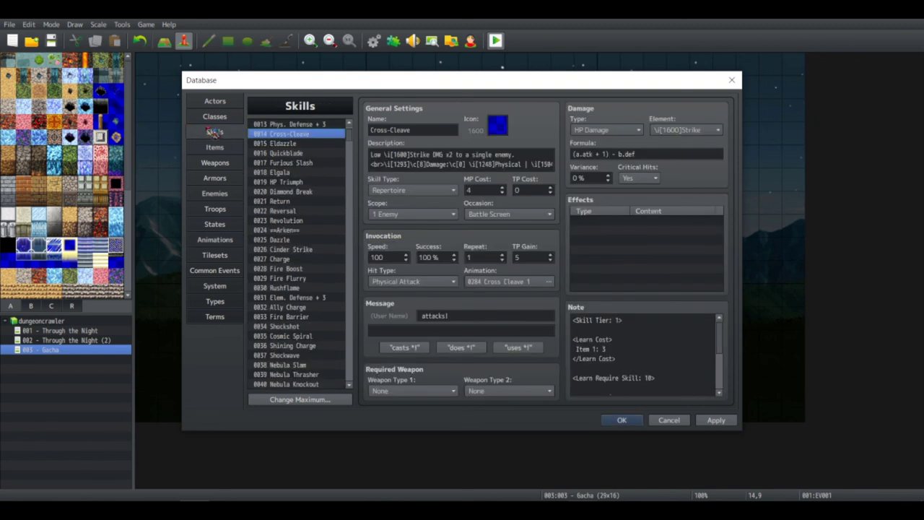
pyautogui.click(238, 226)
pyautogui.click(655, 361)
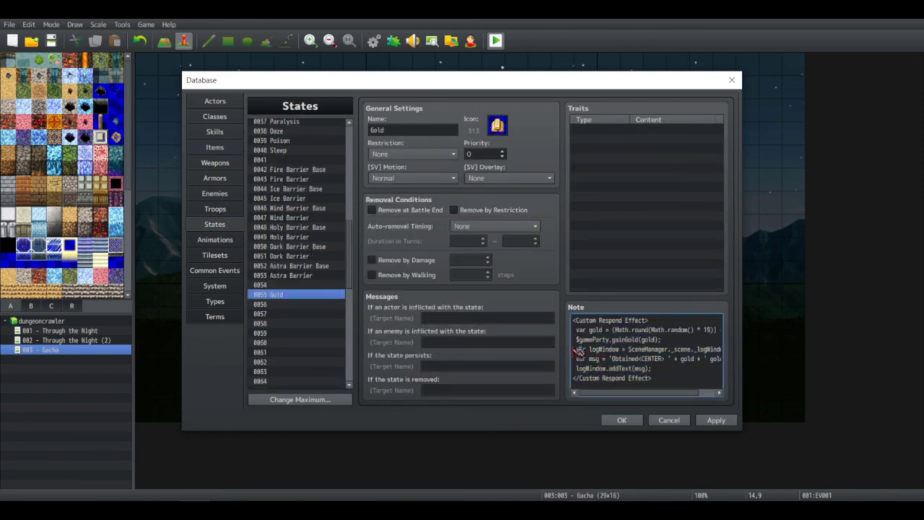
pyautogui.click(683, 338)
pyautogui.press('Return')
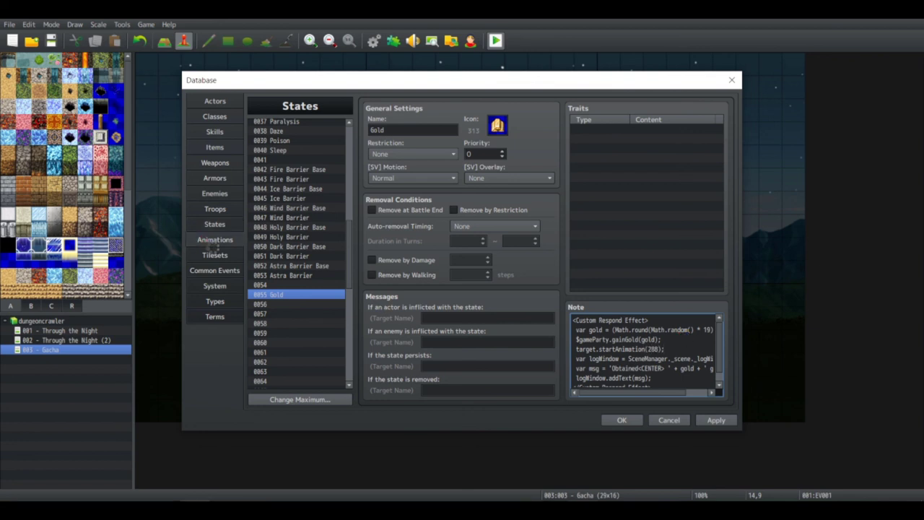
pyautogui.click(217, 239)
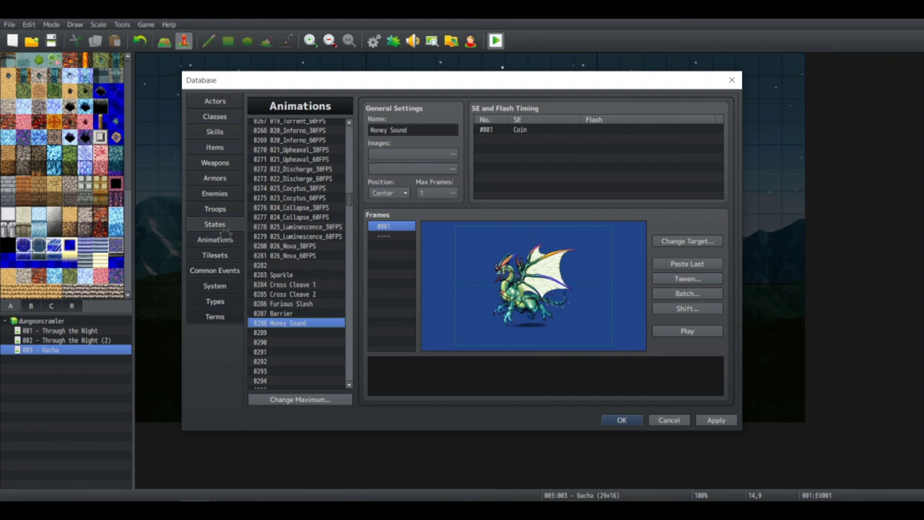
# Check the Gold state's note, and preview the Sparkle animation for comparison
pyautogui.click(222, 227)
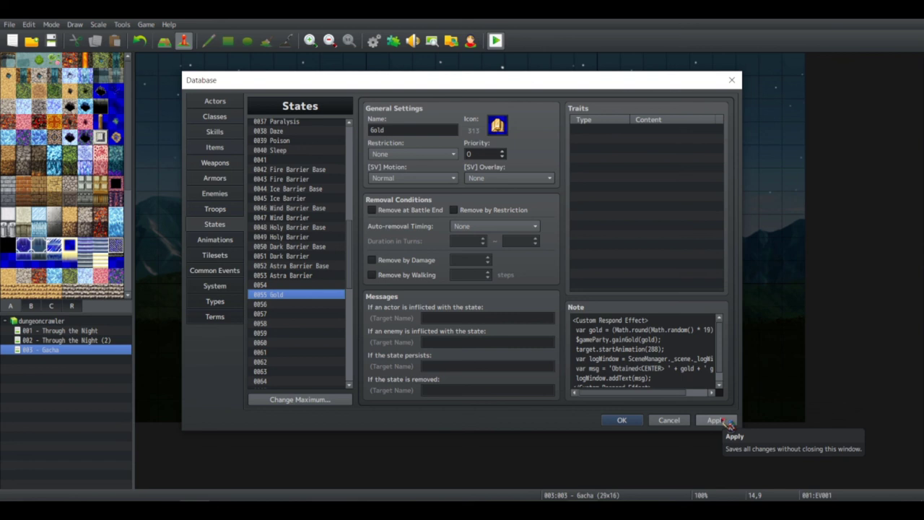
pyautogui.click(217, 240)
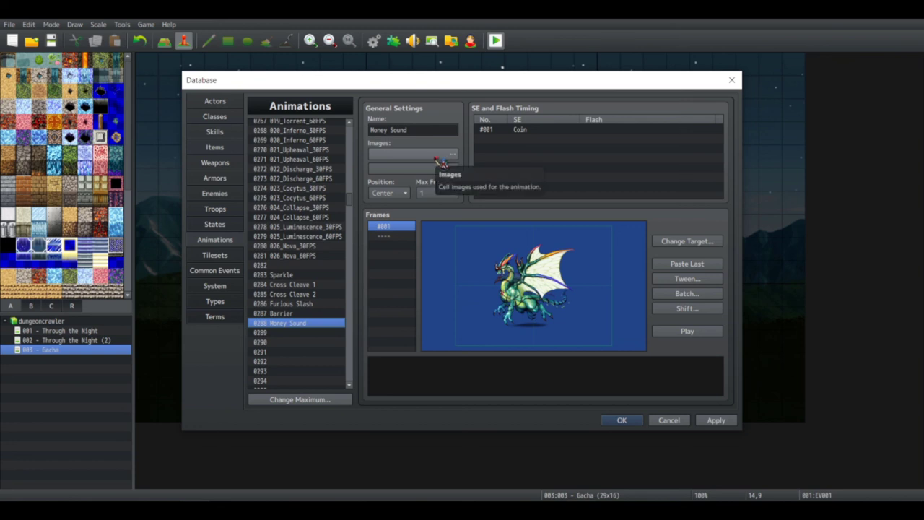
pyautogui.click(299, 276)
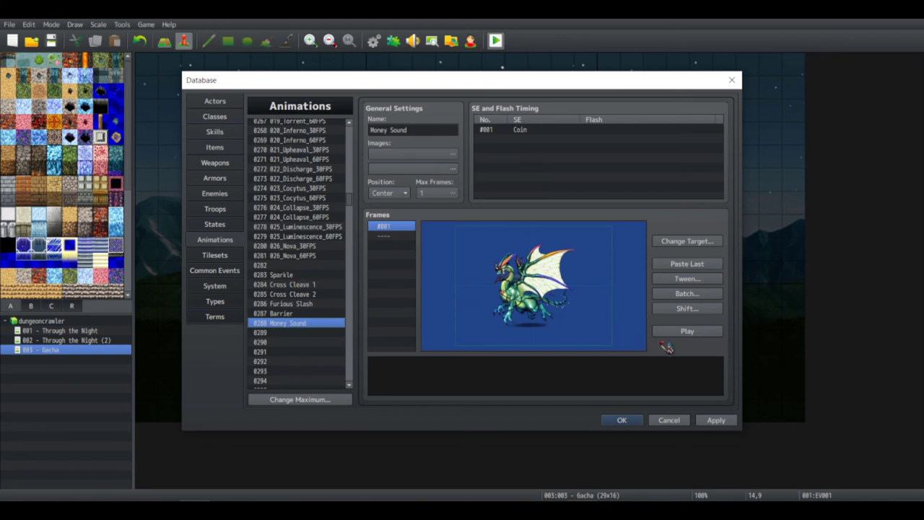
pyautogui.click(691, 343)
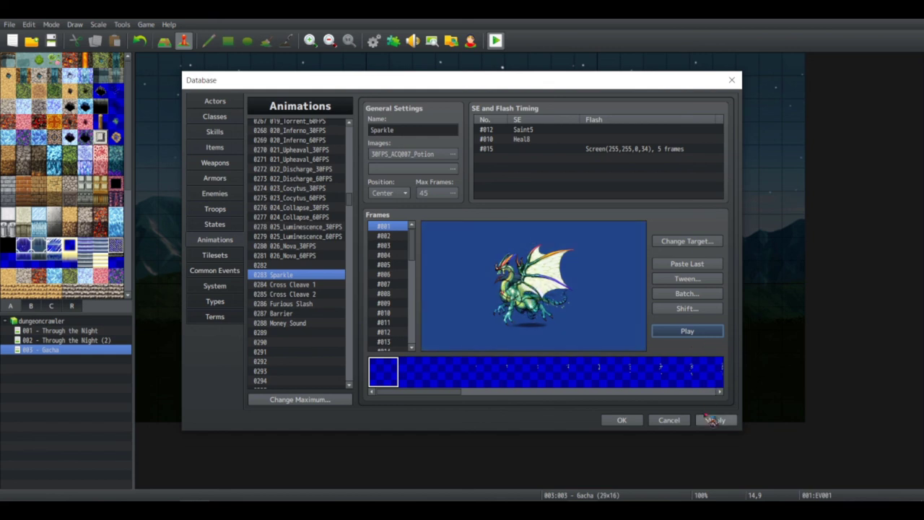
# Add a yellow target flash to the Money Sound animation's Coin timing, with red 255, green 255, blue 0, intensity 136 and duration 5
pyautogui.click(280, 324)
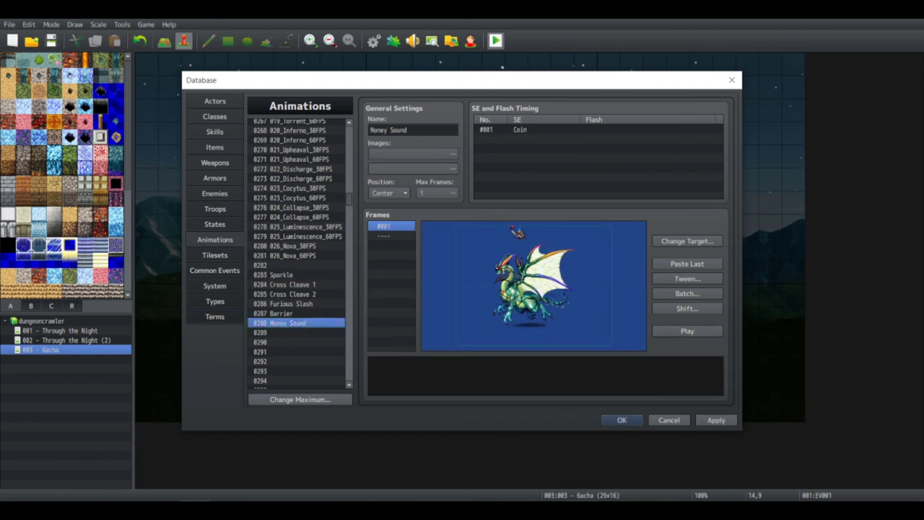
pyautogui.click(557, 170)
pyautogui.click(559, 131)
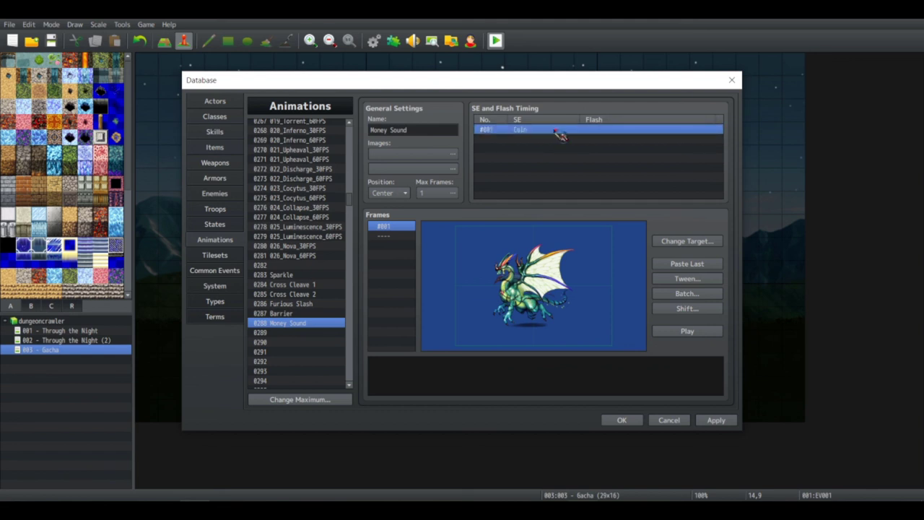
pyautogui.doubleClick(559, 134)
pyautogui.click(549, 144)
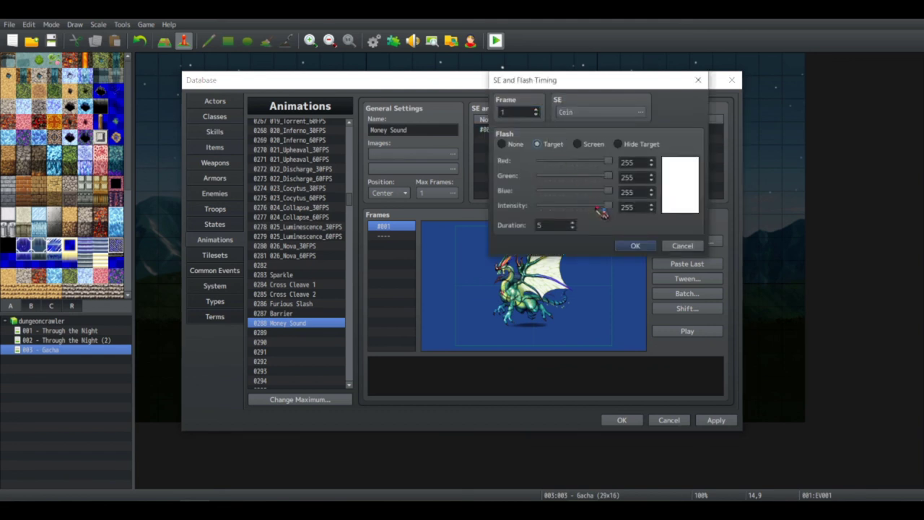
pyautogui.moveTo(609, 206); pyautogui.dragTo(500, 193)
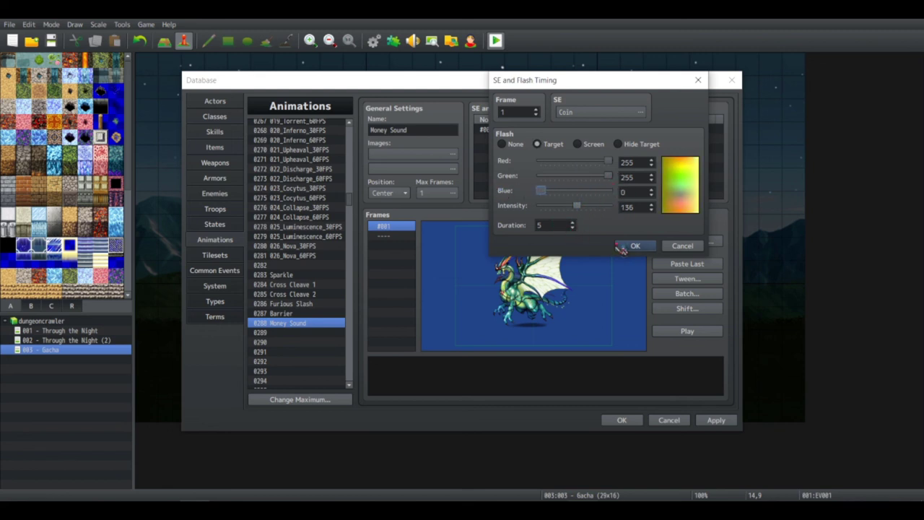
pyautogui.click(629, 245)
# Preview the Money Sound animation, and apply the database changes
pyautogui.click(687, 334)
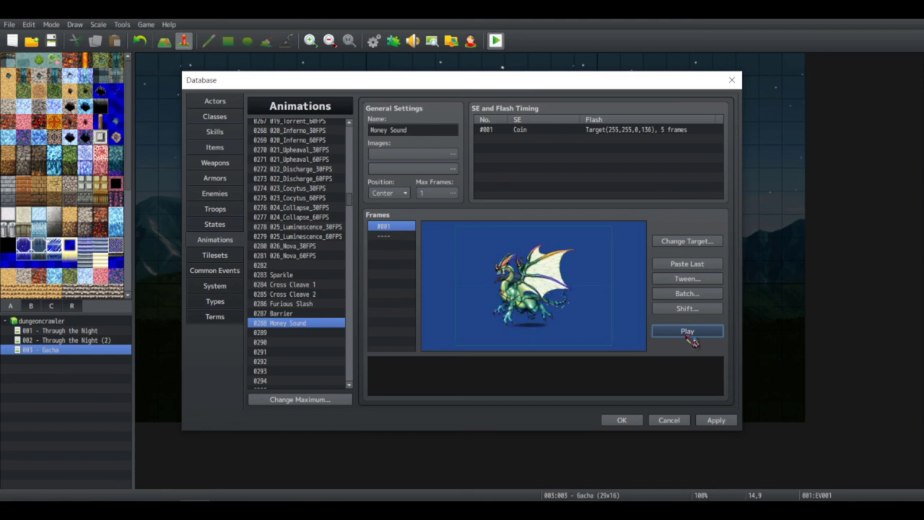
pyautogui.click(684, 333)
pyautogui.click(715, 423)
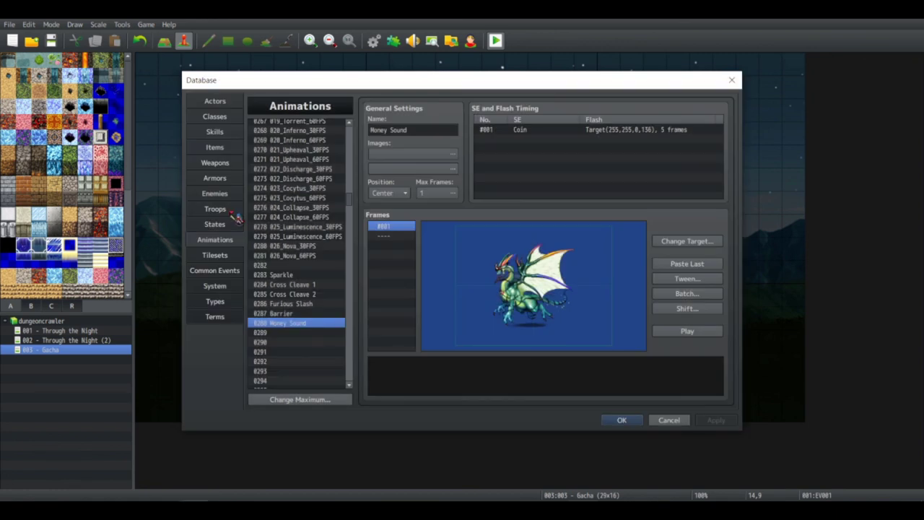
# Set the Grand Deity of Wealth troop's battle event condition to Turn End and Turn 1+1*X
pyautogui.click(236, 215)
pyautogui.click(641, 130)
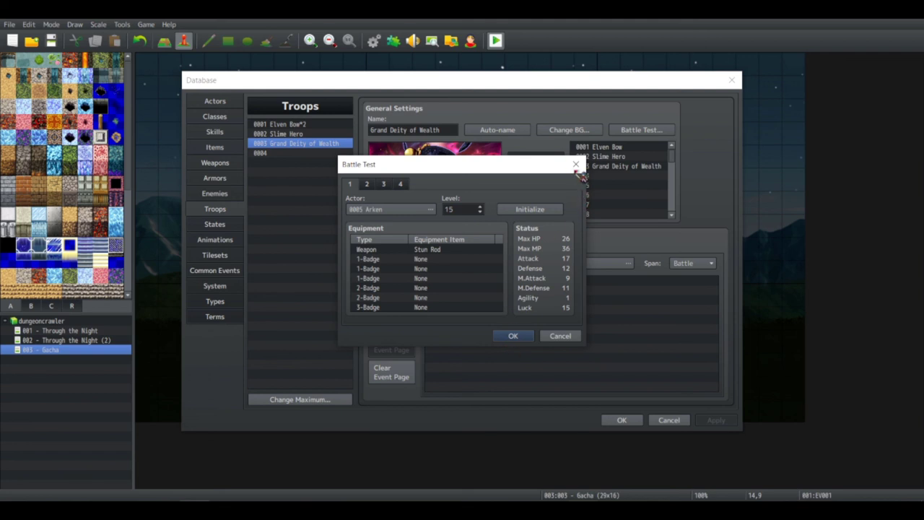
pyautogui.click(575, 164)
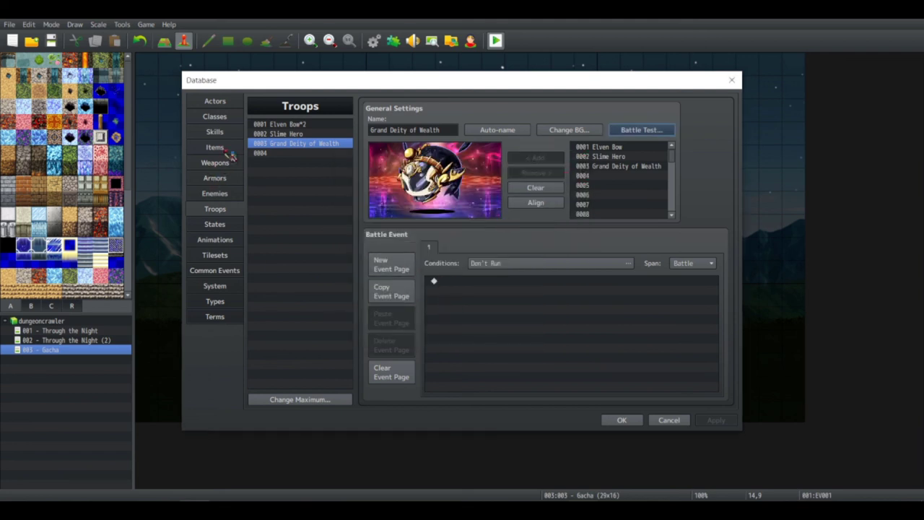
pyautogui.click(587, 264)
pyautogui.click(441, 294)
pyautogui.click(462, 279)
pyautogui.doubleClick(557, 294)
pyautogui.write('1')
pyautogui.click(590, 361)
# Add a Control Variables command to the troop's battle event that sets variable 0001 RNG to the party's Gold
pyautogui.doubleClick(549, 332)
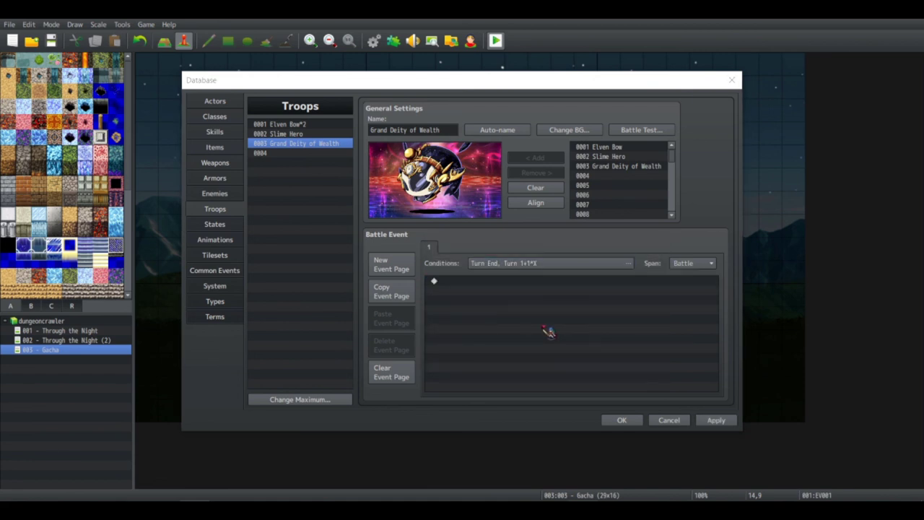
pyautogui.click(522, 252)
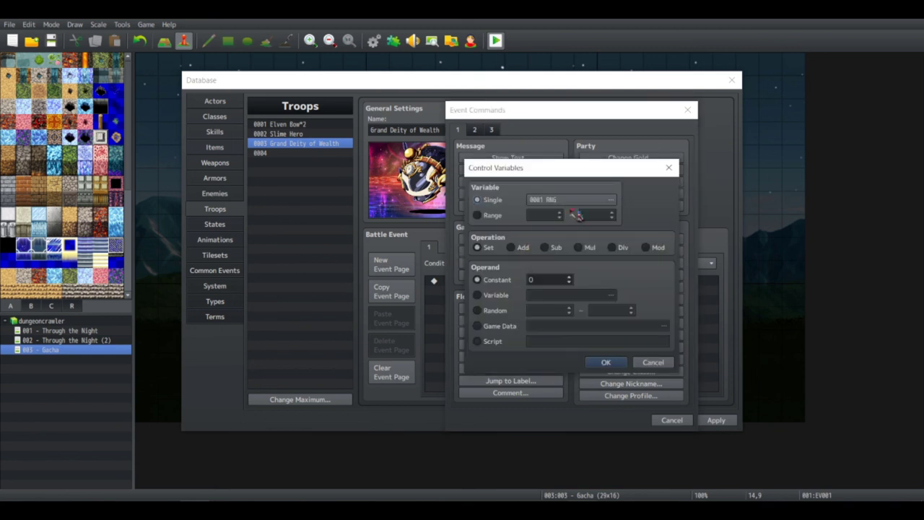
pyautogui.click(506, 325)
pyautogui.click(543, 326)
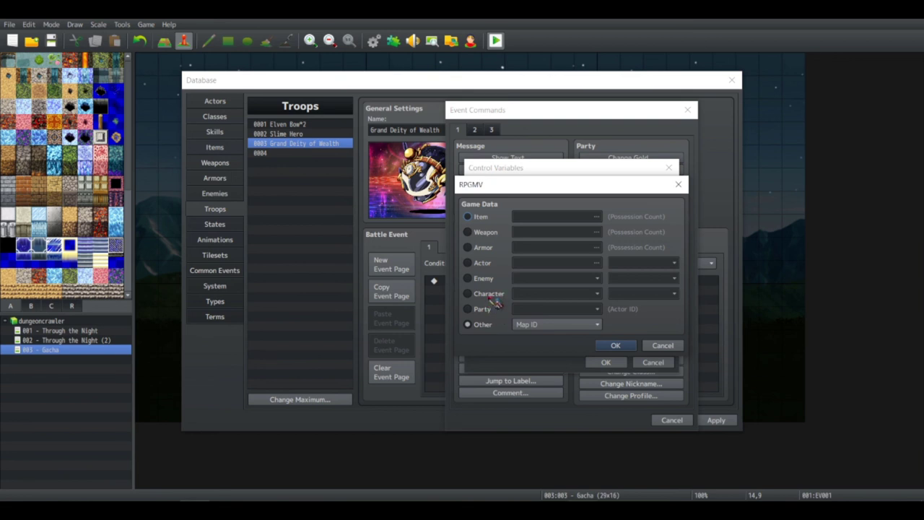
pyautogui.click(493, 311)
pyautogui.click(543, 310)
pyautogui.click(483, 325)
pyautogui.click(553, 324)
pyautogui.click(531, 336)
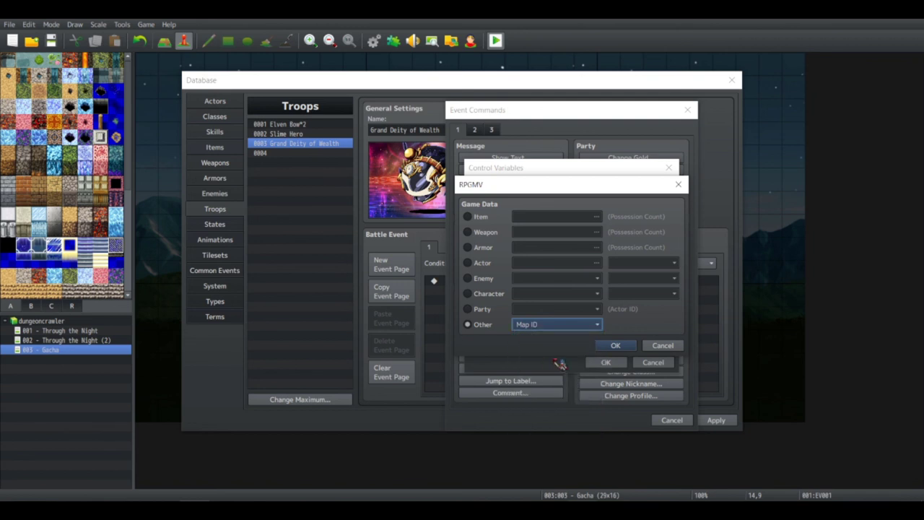
pyautogui.click(615, 345)
pyautogui.click(604, 362)
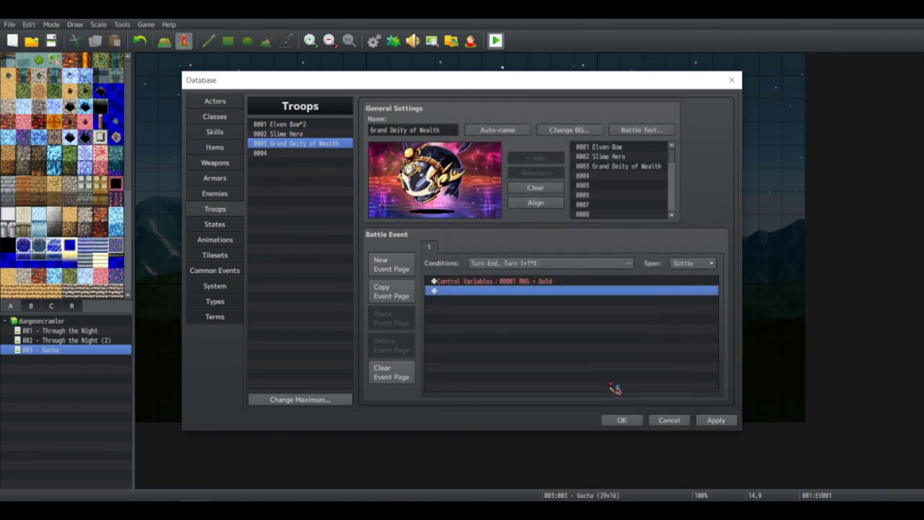
# Append \v[1] to the description of item 0021 HP Potion, so it displays the RNG variable
pyautogui.click(230, 150)
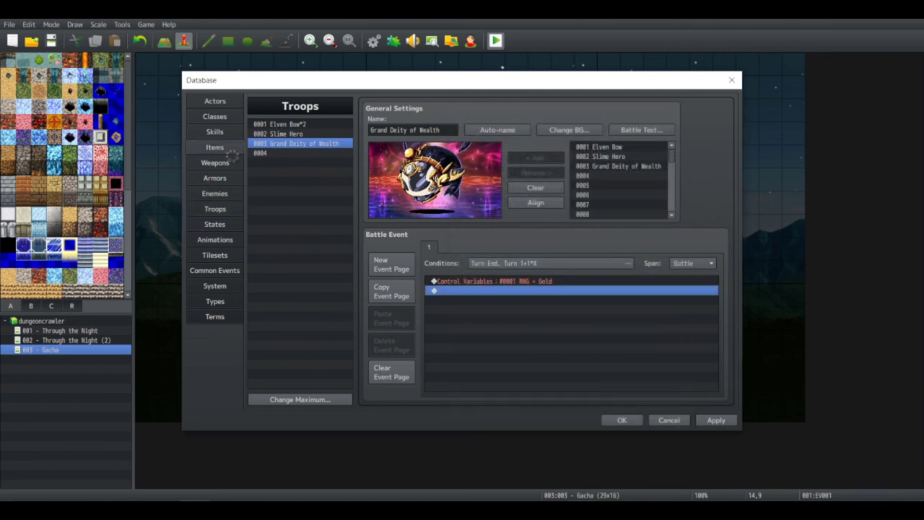
pyautogui.scroll(10, 323, 184)
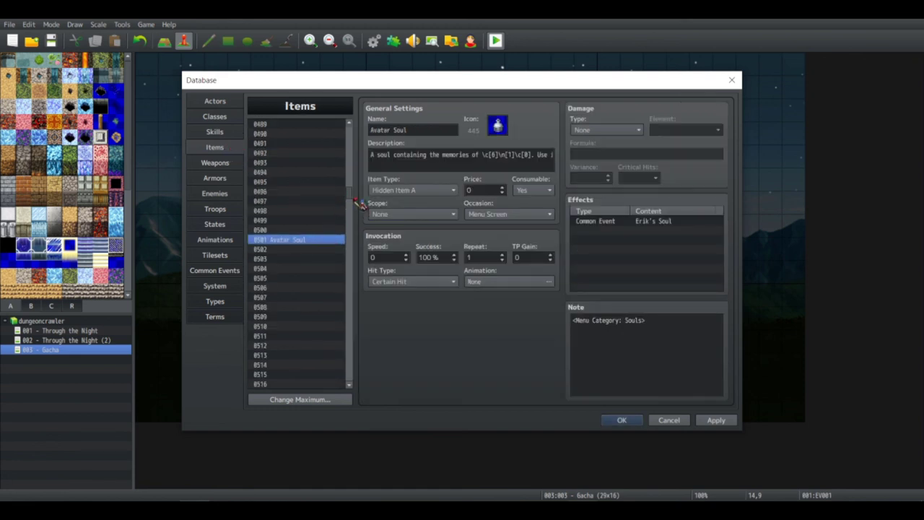
pyautogui.scroll(20, 355, 164)
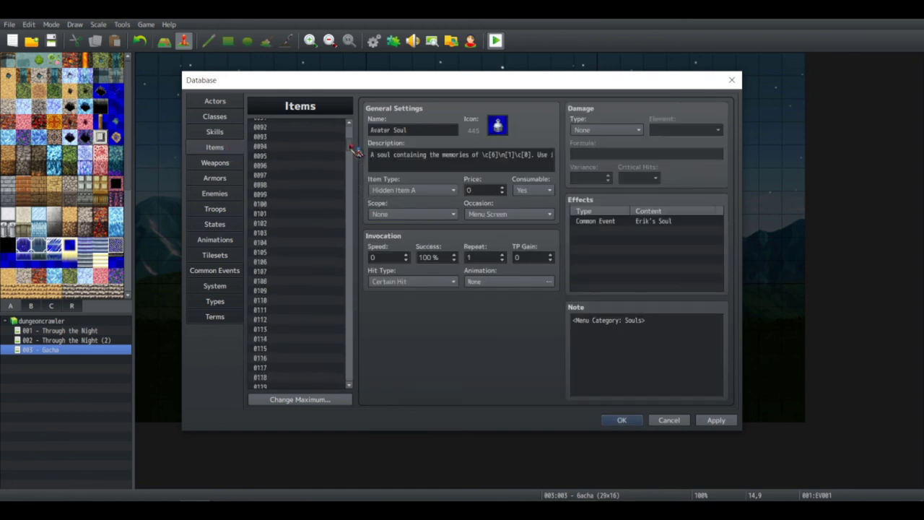
pyautogui.scroll(3, 357, 149)
pyautogui.scroll(5, 326, 206)
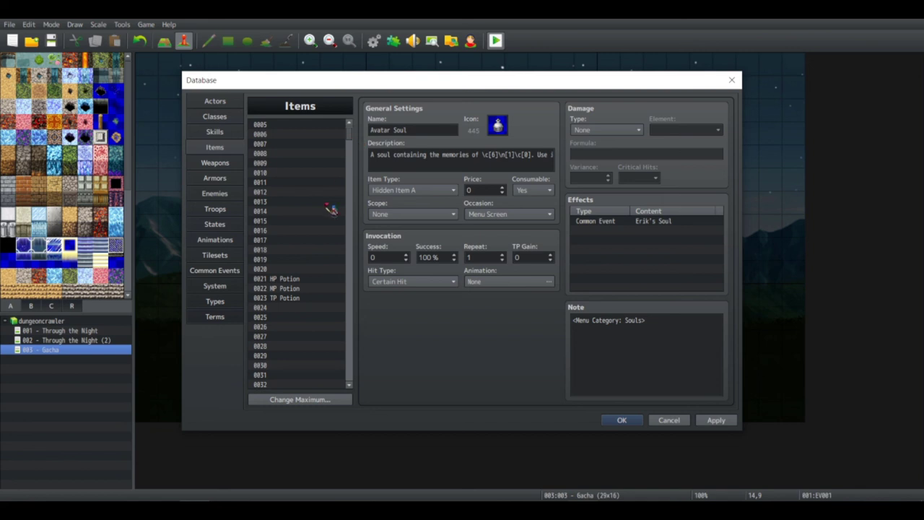
pyautogui.click(299, 278)
pyautogui.click(487, 154)
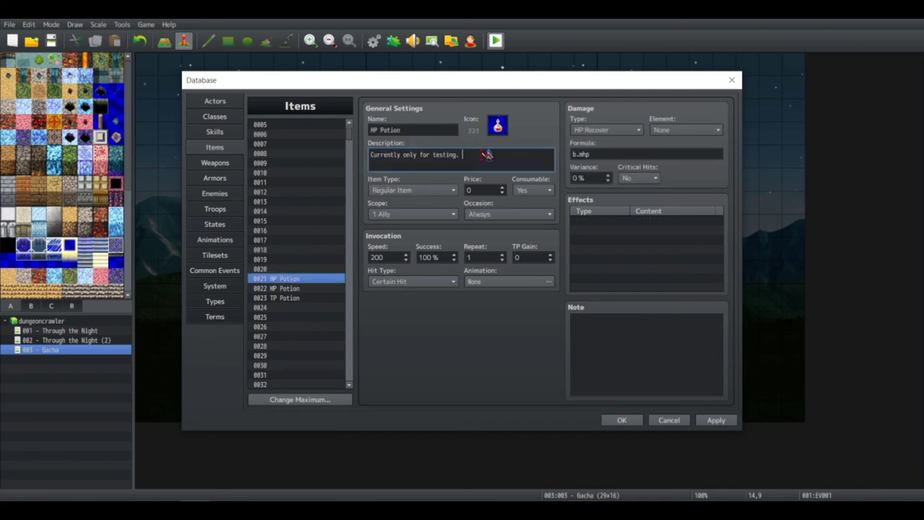
pyautogui.write('\\v[1]')
# Battle test the Grand Deity of Wealth troop, attack, check the gold value in the HP Potion's description, and close the test
pyautogui.click(230, 210)
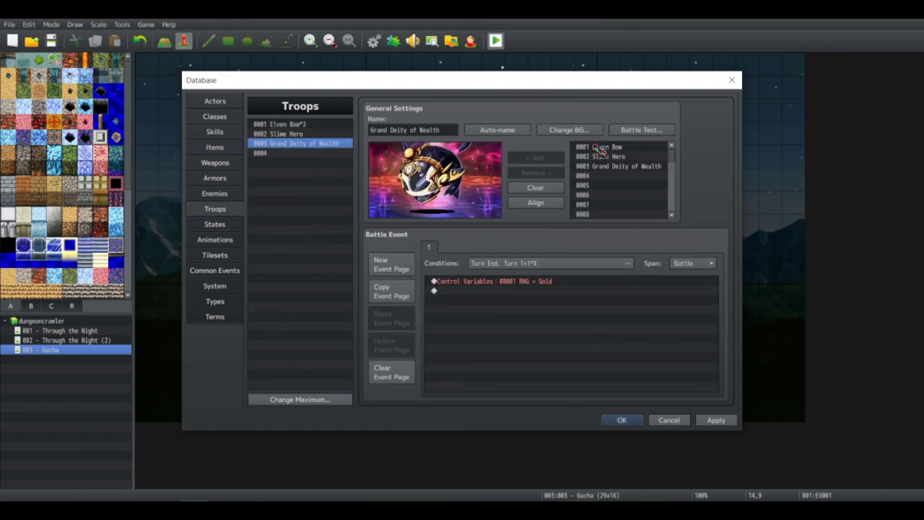
pyautogui.click(641, 130)
pyautogui.click(514, 336)
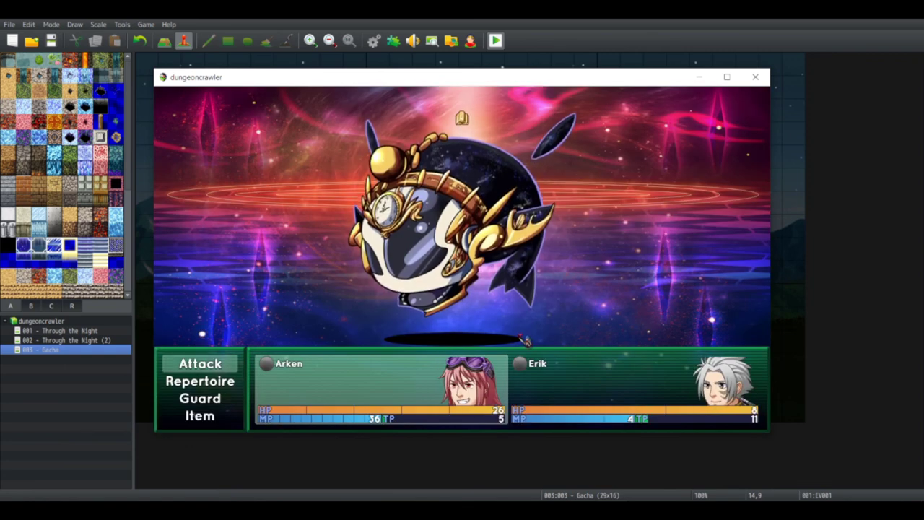
pyautogui.press('Up')
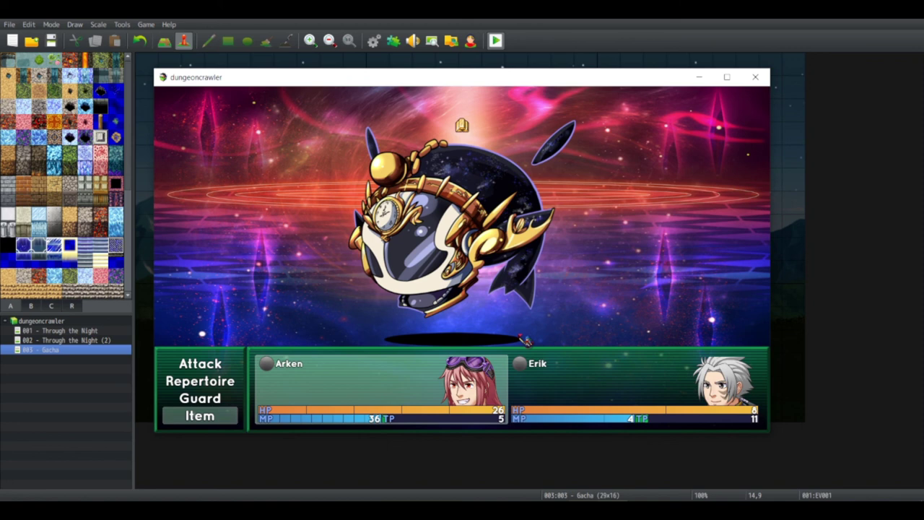
pyautogui.press('Down')
pyautogui.press('Return')
pyautogui.press('Return')
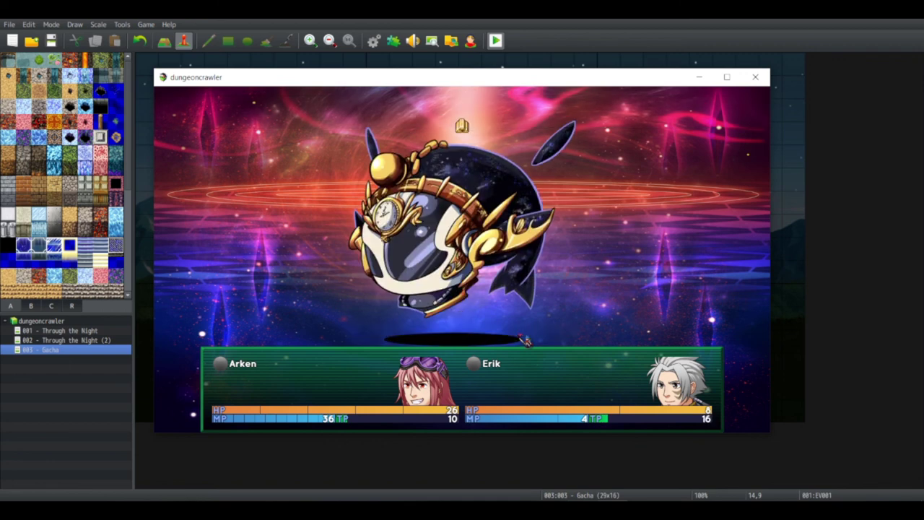
pyautogui.press('Return')
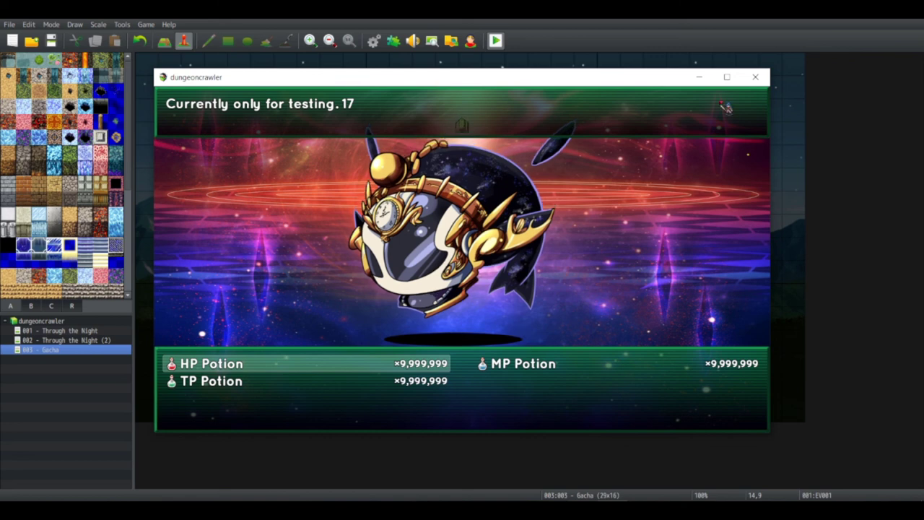
pyautogui.click(755, 77)
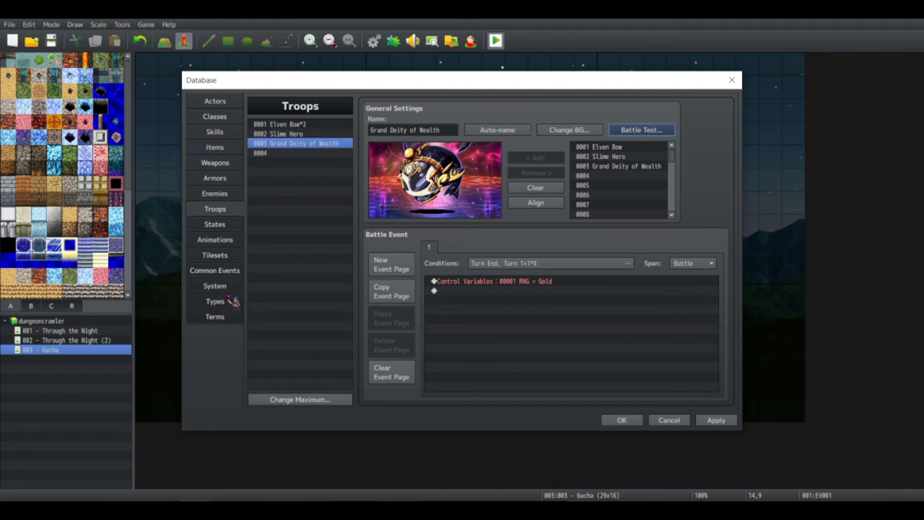
# Set the game's currency name to "Gold" in the System settings
pyautogui.click(229, 299)
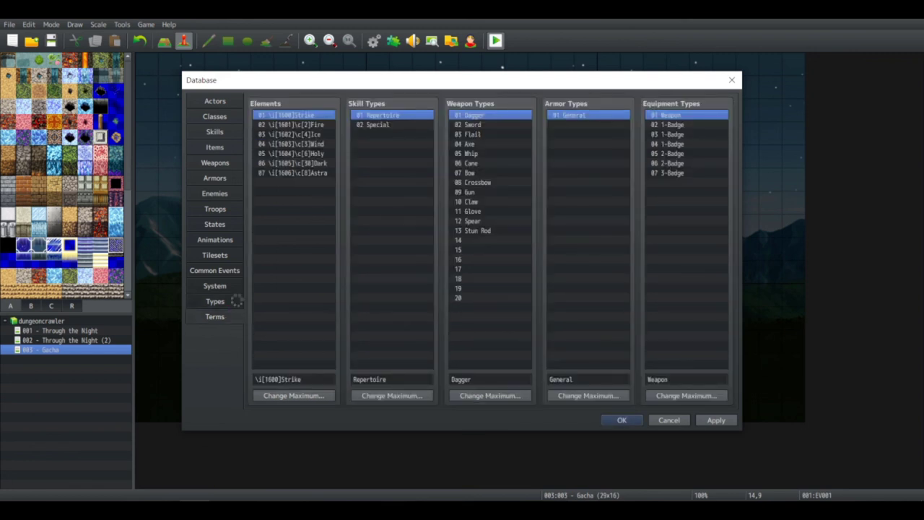
pyautogui.click(239, 289)
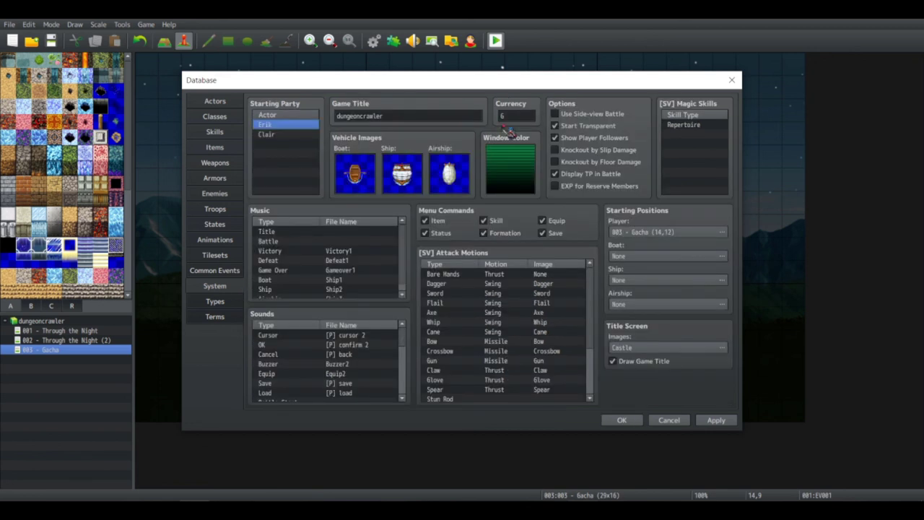
pyautogui.click(515, 116)
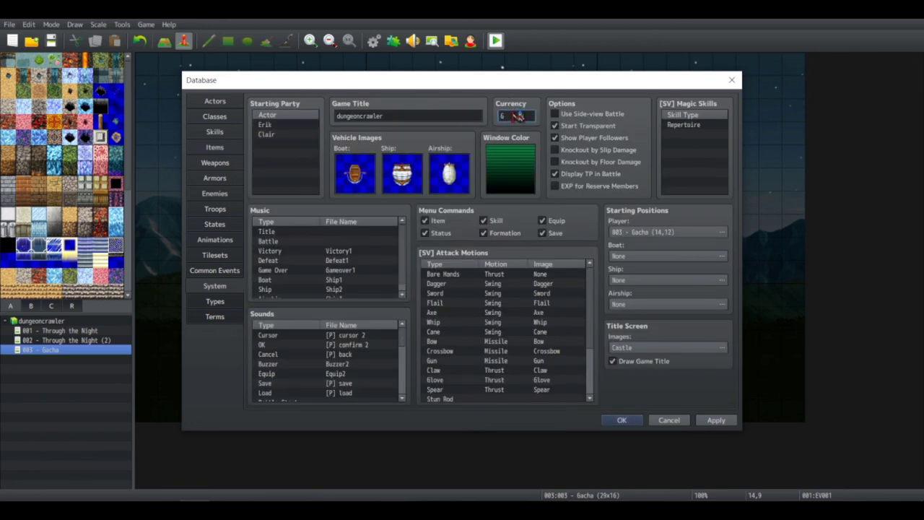
pyautogui.write('Gold')
# Review the Gold state, then battle test the Grand Deity of Wealth troop by attacking to check the gold reward effect
pyautogui.click(225, 224)
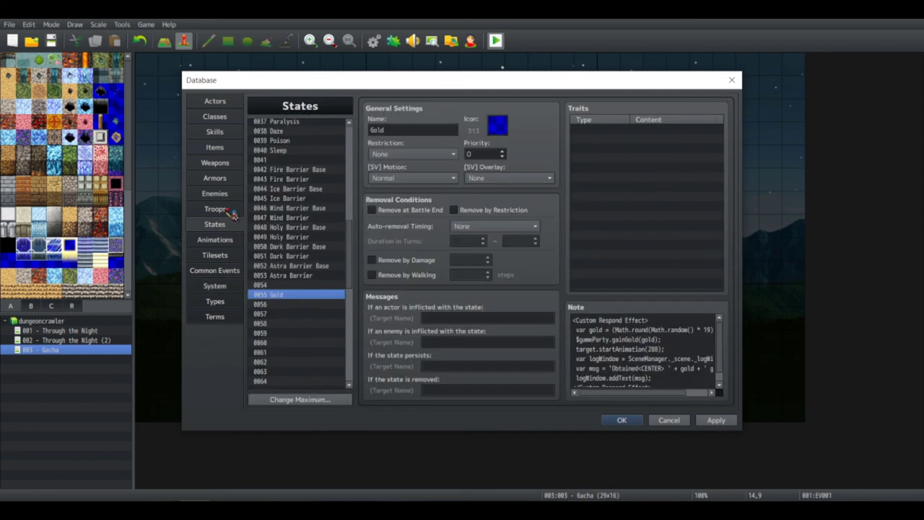
pyautogui.click(234, 214)
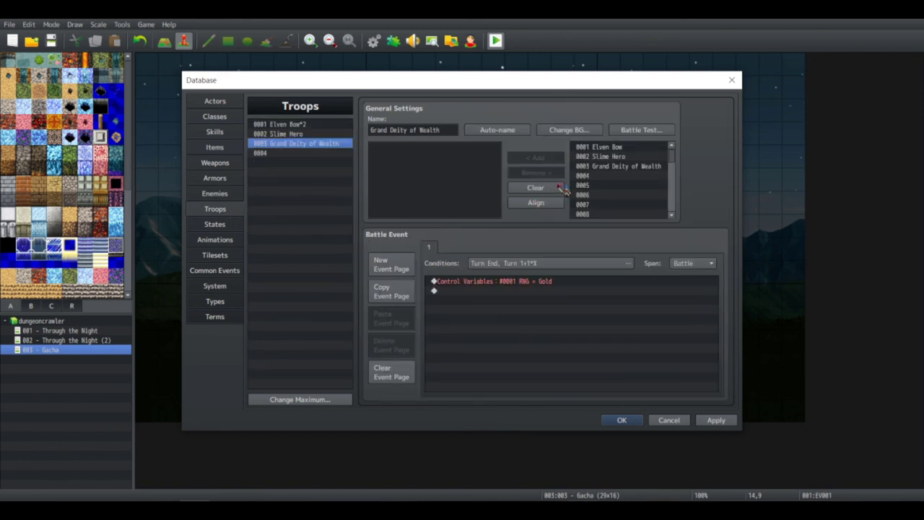
pyautogui.click(629, 129)
pyautogui.click(505, 343)
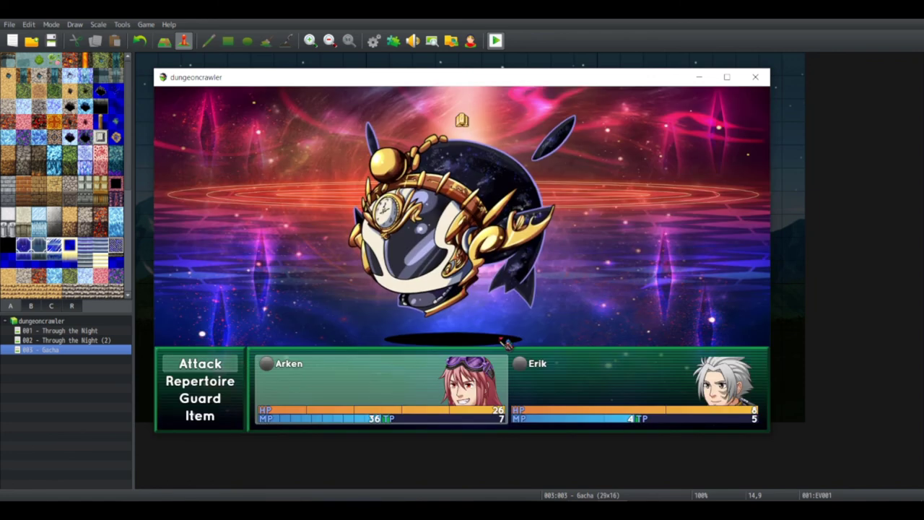
pyautogui.press('Return')
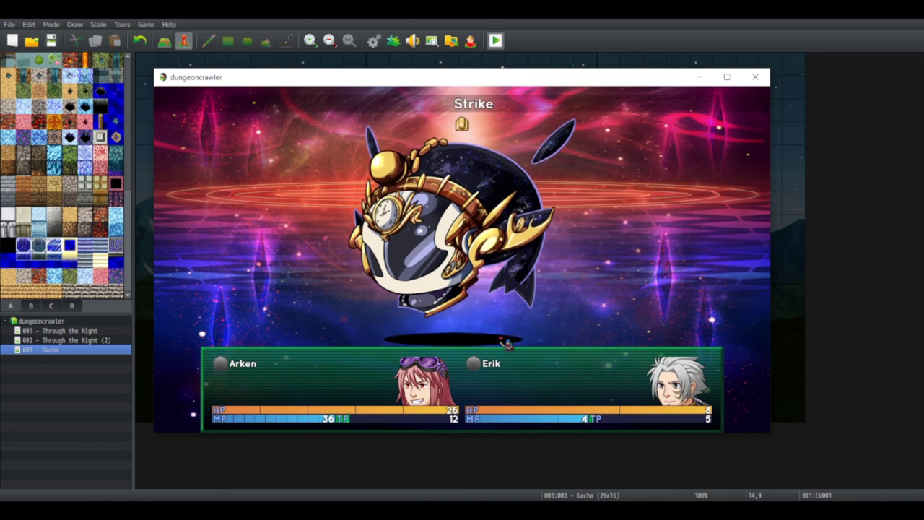
pyautogui.press('Return')
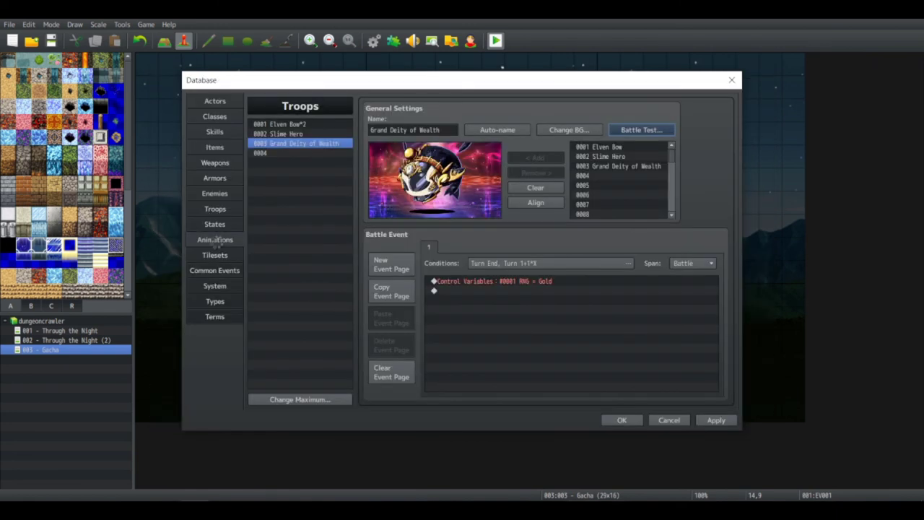
# Change the flash of the Money Sound animation's Coin timing from target to Screen and preview the animation
pyautogui.click(214, 239)
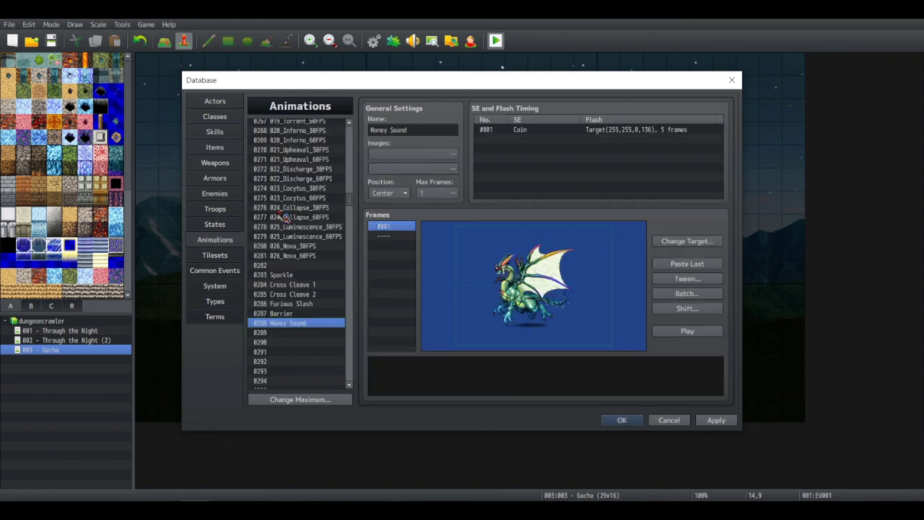
pyautogui.doubleClick(549, 152)
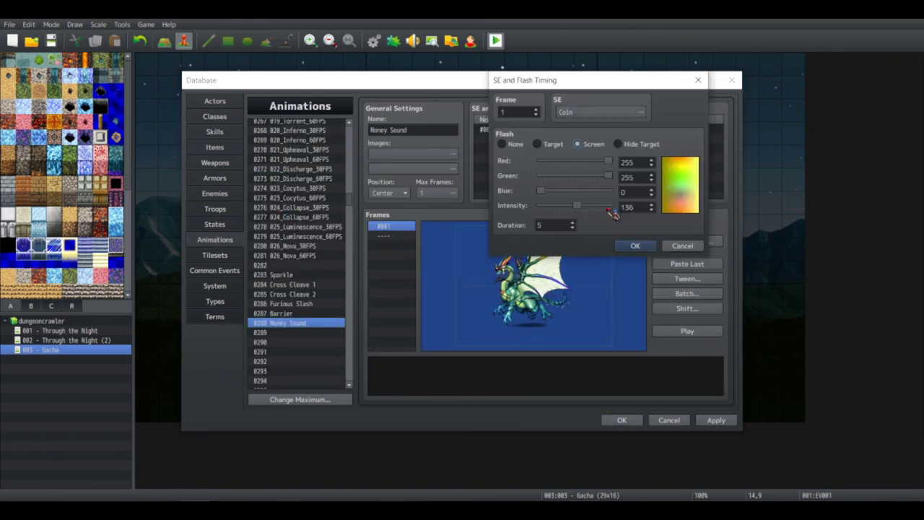
pyautogui.click(635, 245)
pyautogui.click(690, 332)
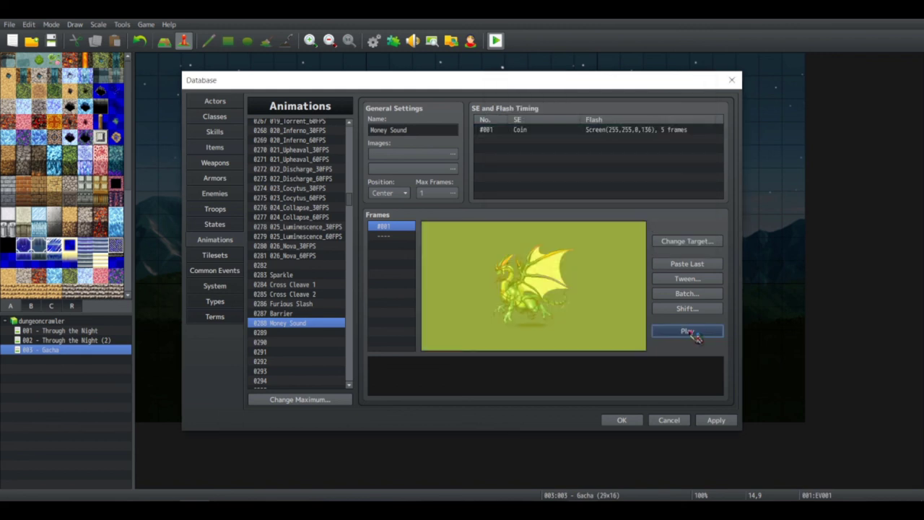
# Lower the screen flash intensity in the Money Sound animation's Coin timing and play the animation
pyautogui.click(581, 130)
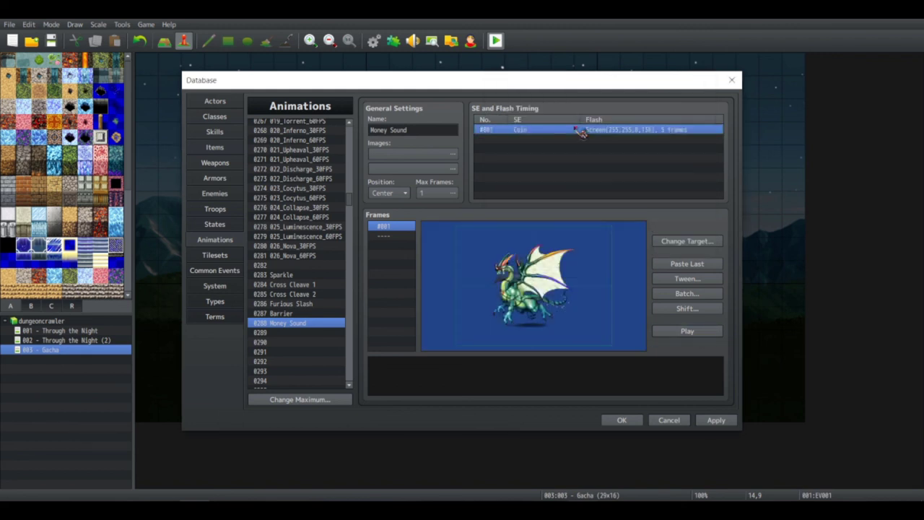
pyautogui.doubleClick(581, 131)
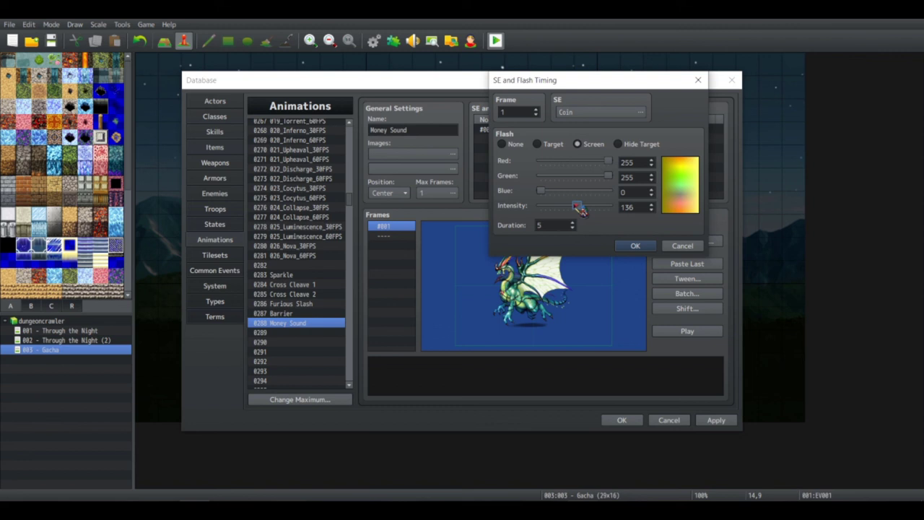
pyautogui.moveTo(579, 209); pyautogui.dragTo(560, 209)
pyautogui.click(635, 245)
pyautogui.click(689, 331)
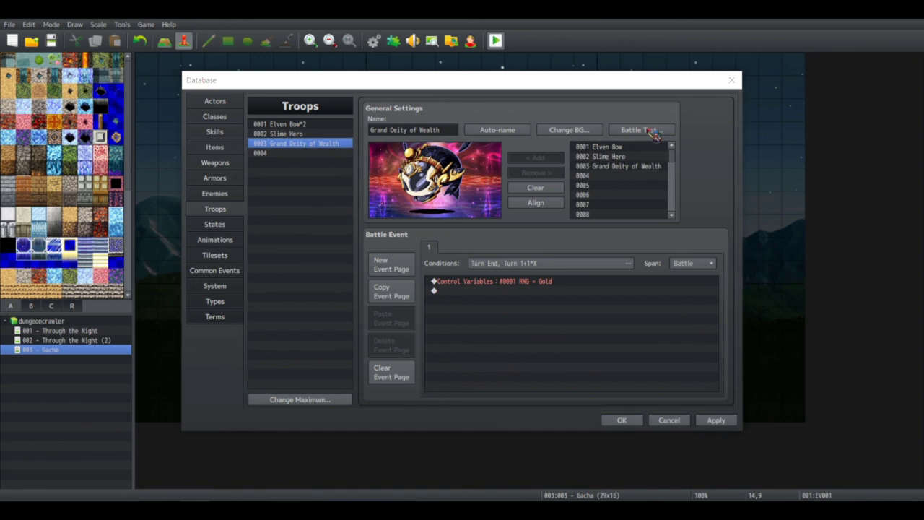
# Battle test the Grand Deity of Wealth troop with the softened screen flash, attack over several turns, and close the test
pyautogui.click(653, 134)
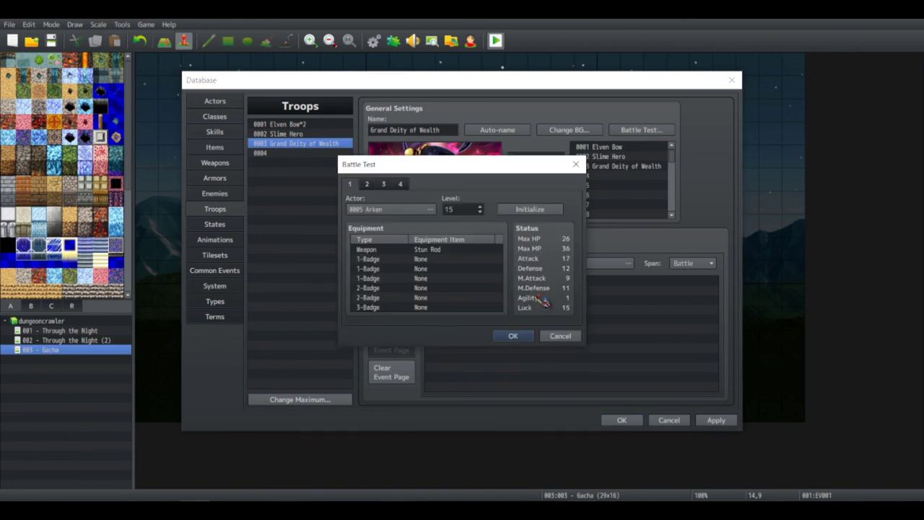
pyautogui.click(510, 337)
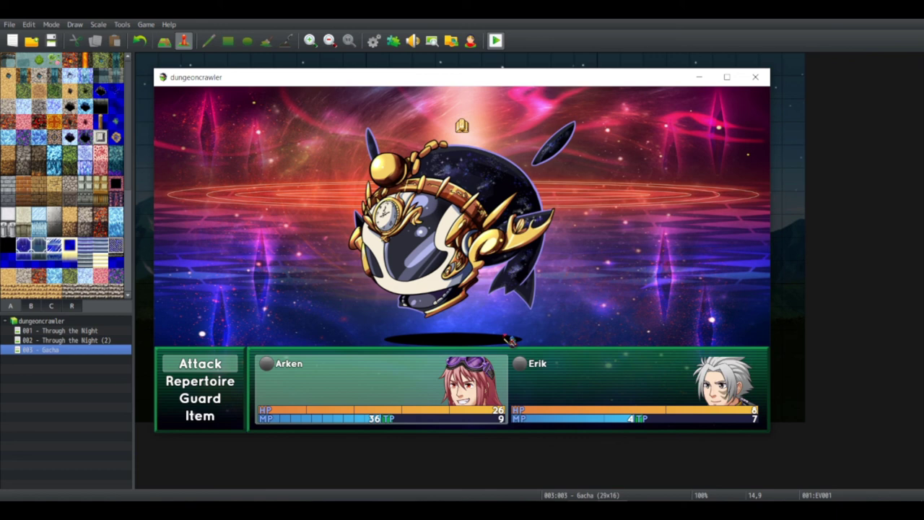
pyautogui.press('Return')
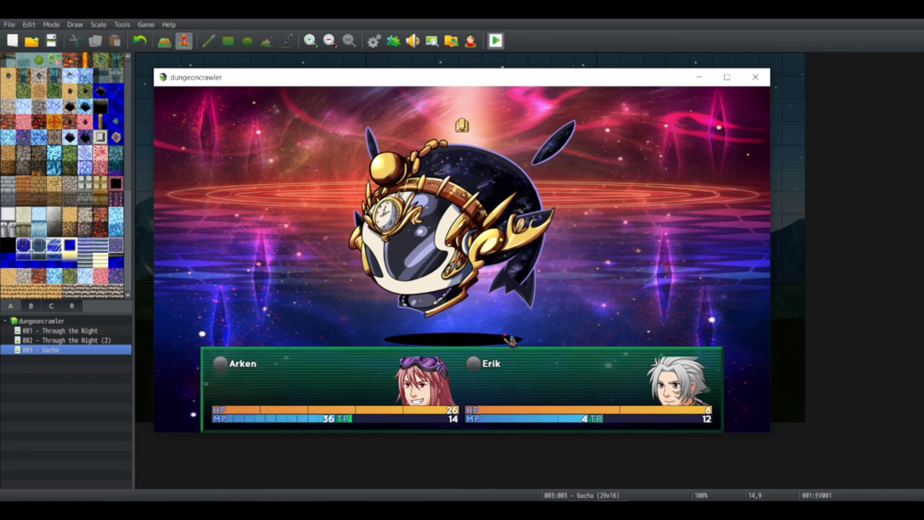
pyautogui.press('Return')
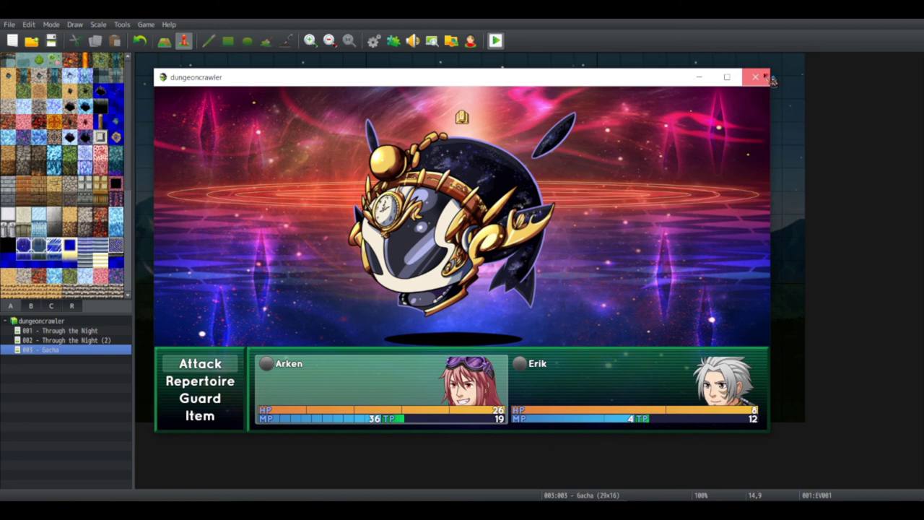
pyautogui.click(768, 78)
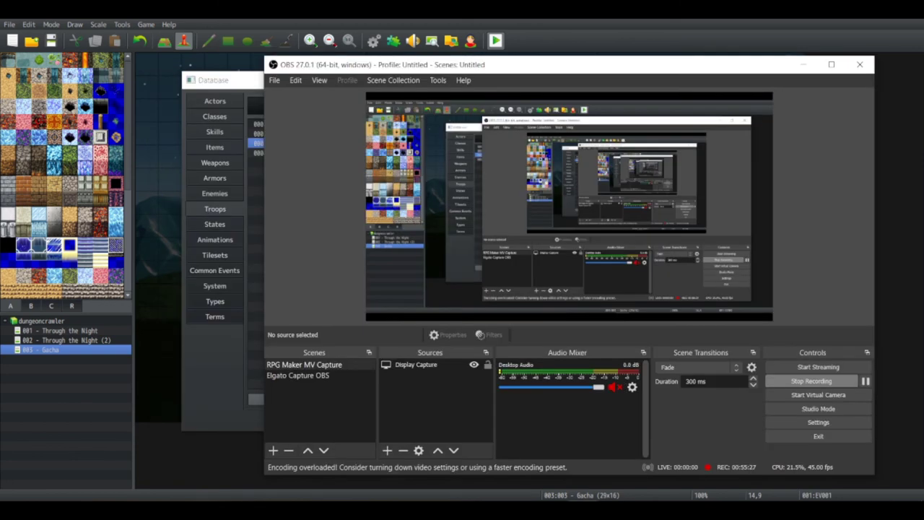